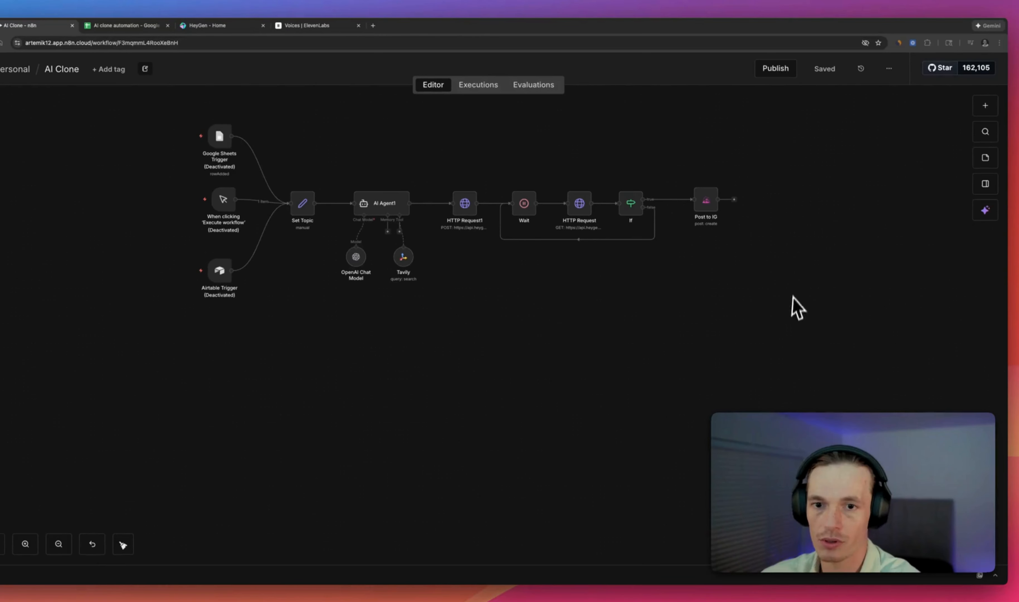
Add a Google Sheets trigger node that fires on added rows to the AI Clone workflow
{"action": "left_click", "coordinate": [985, 106]}
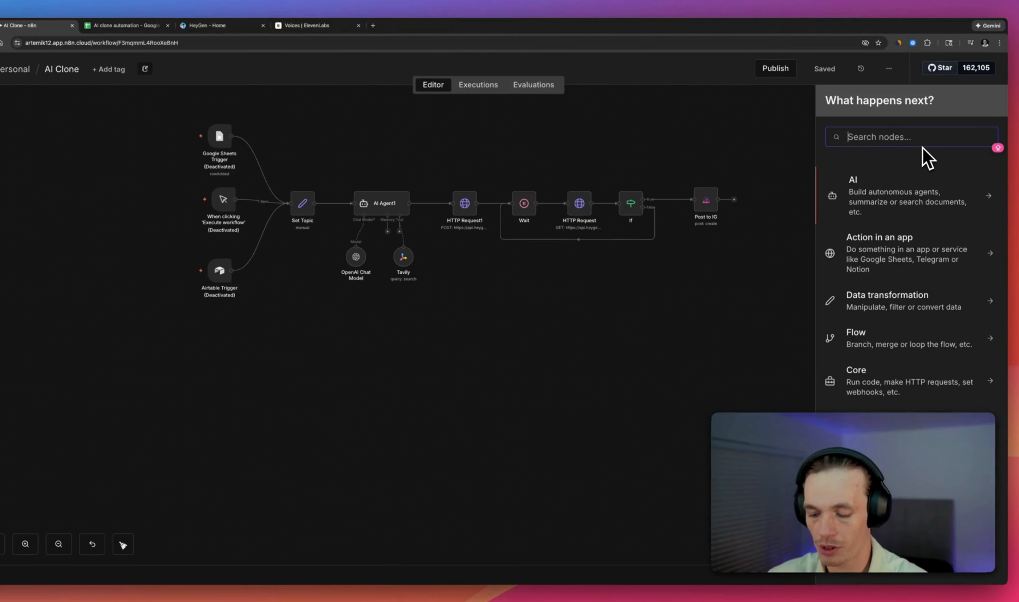
{"action": "type", "text": "GOOGLE SHEE"}
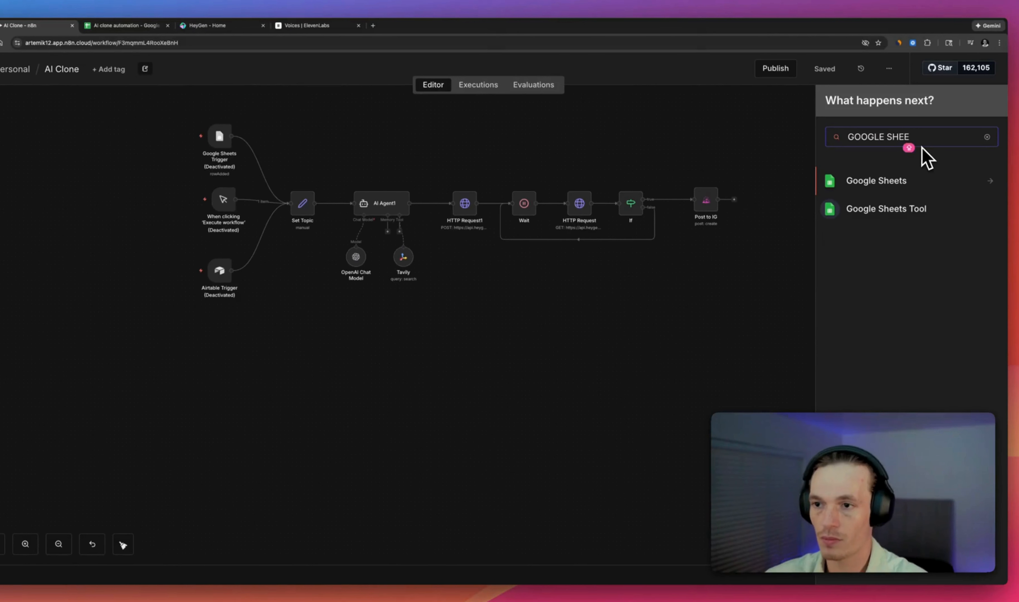
{"action": "left_click", "coordinate": [895, 182]}
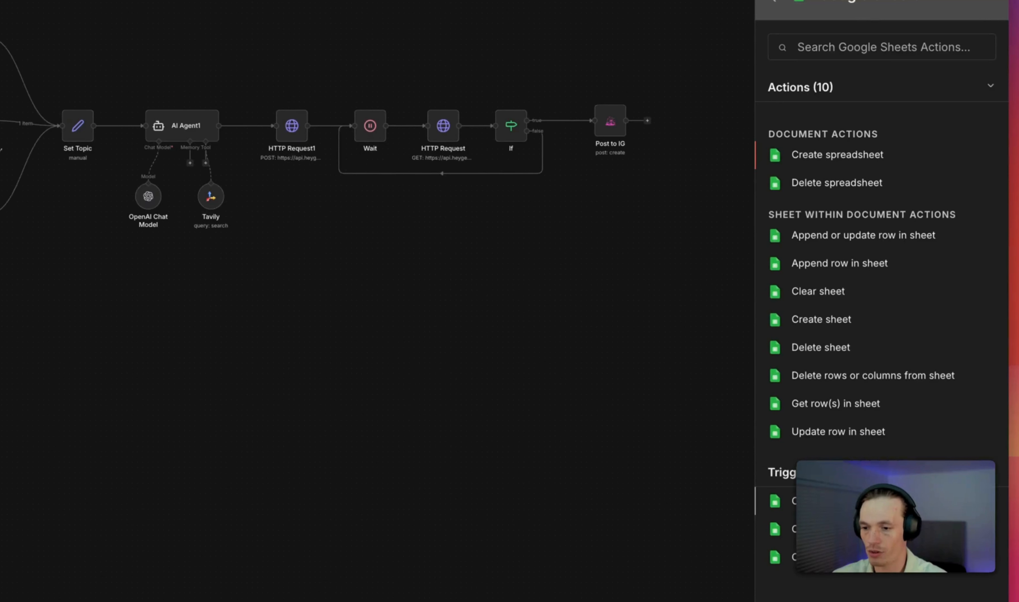
{"action": "left_click", "coordinate": [845, 501]}
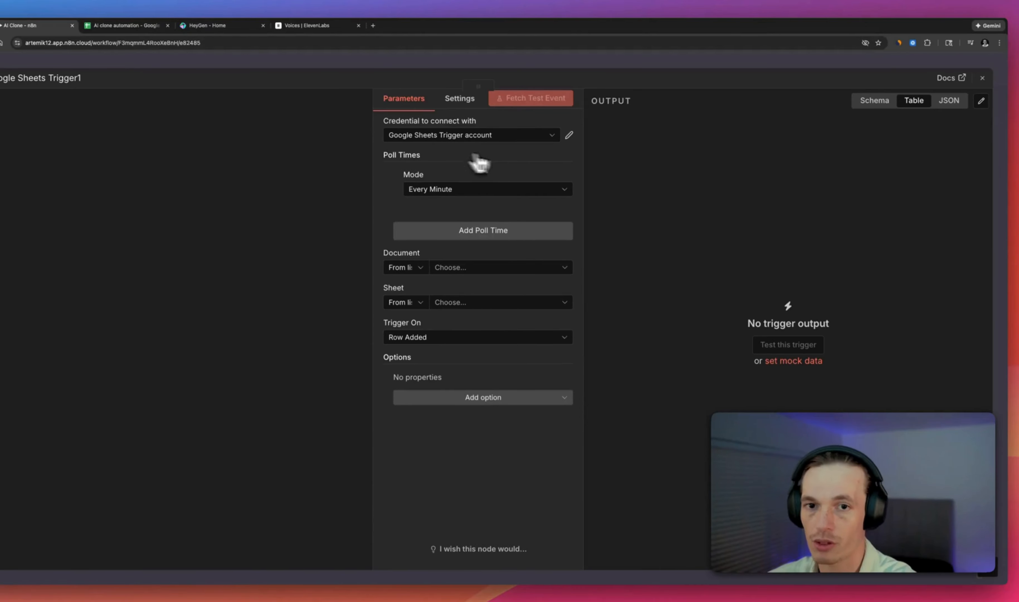
Keep the Google Sheets Trigger account credential and set the trigger's document to AI clone automation and its sheet to Sheet1
{"action": "left_click", "coordinate": [518, 139]}
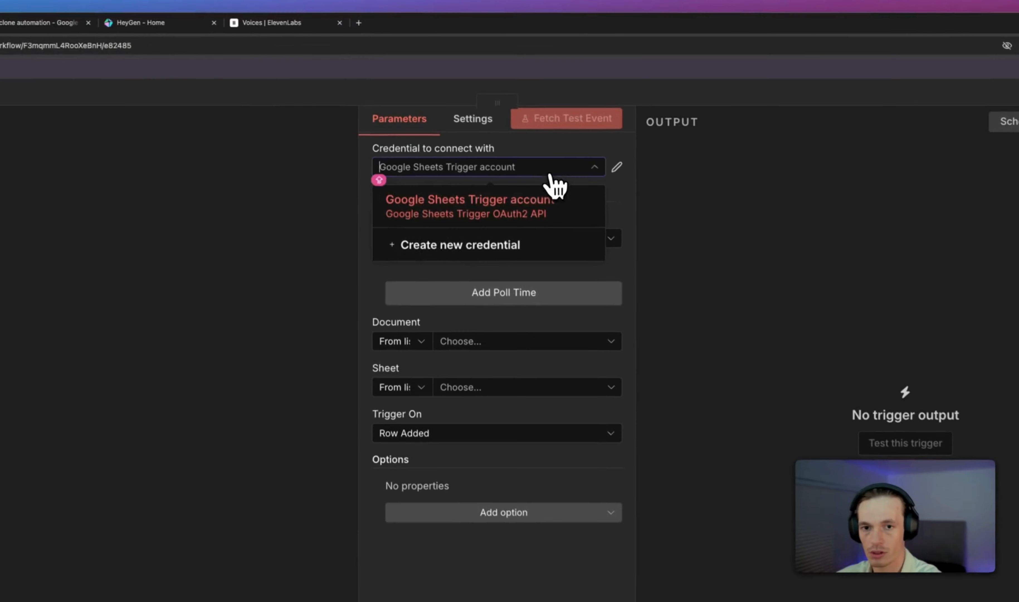
{"action": "left_click", "coordinate": [550, 166]}
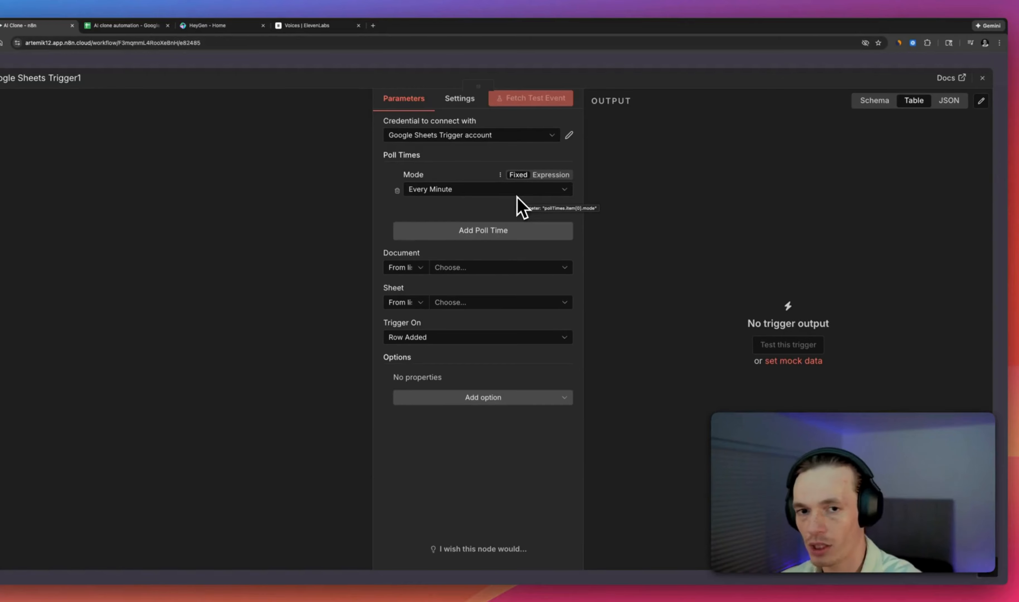
{"action": "left_click", "coordinate": [505, 268]}
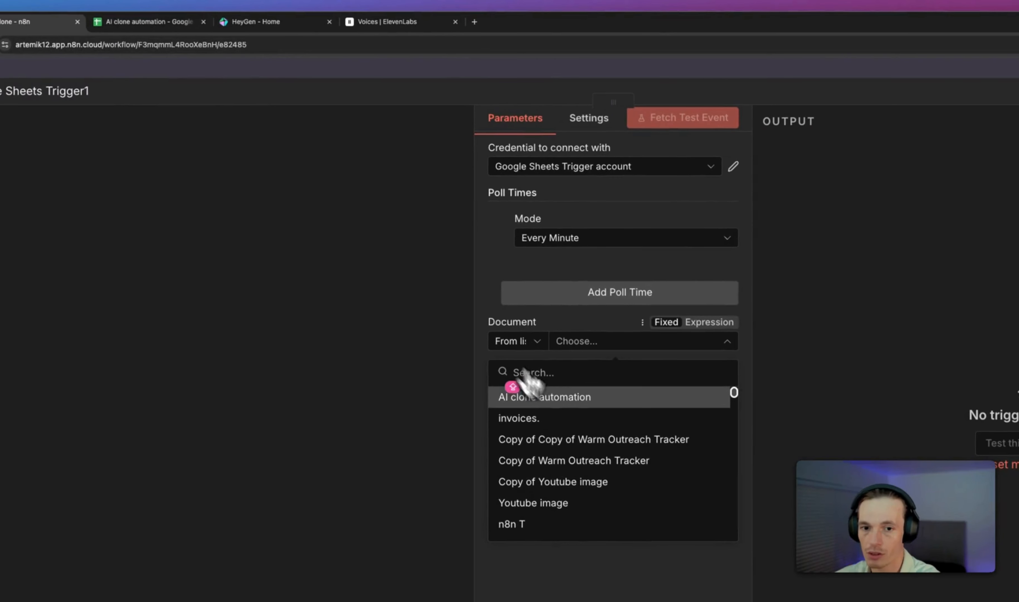
{"action": "left_click", "coordinate": [531, 394]}
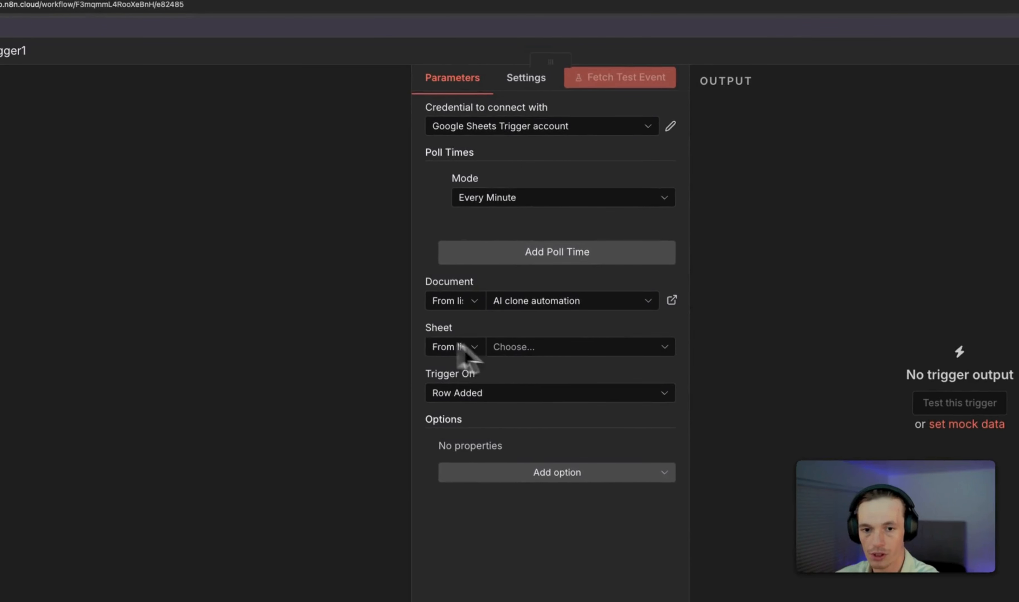
{"action": "left_click", "coordinate": [529, 351]}
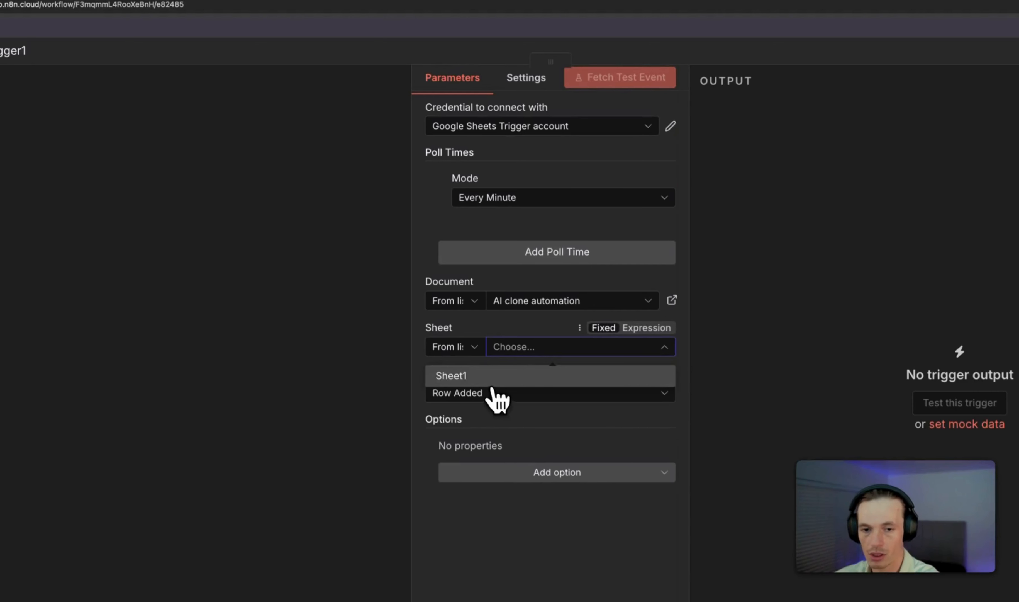
{"action": "left_click", "coordinate": [455, 376]}
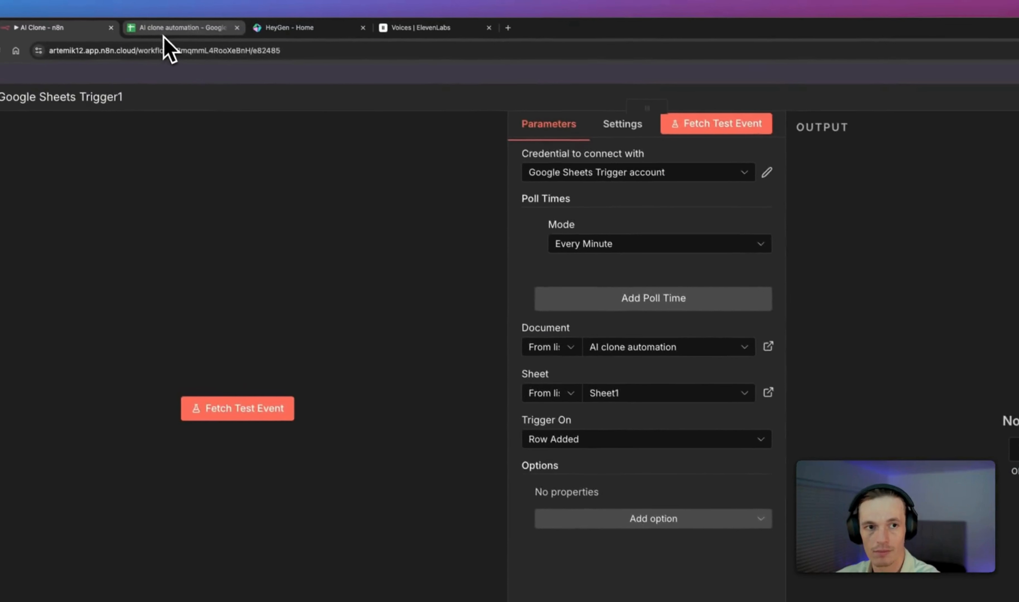
Check the AI clone automation spreadsheet and review the trigger's event options, keeping Row Added
{"action": "left_click", "coordinate": [165, 28]}
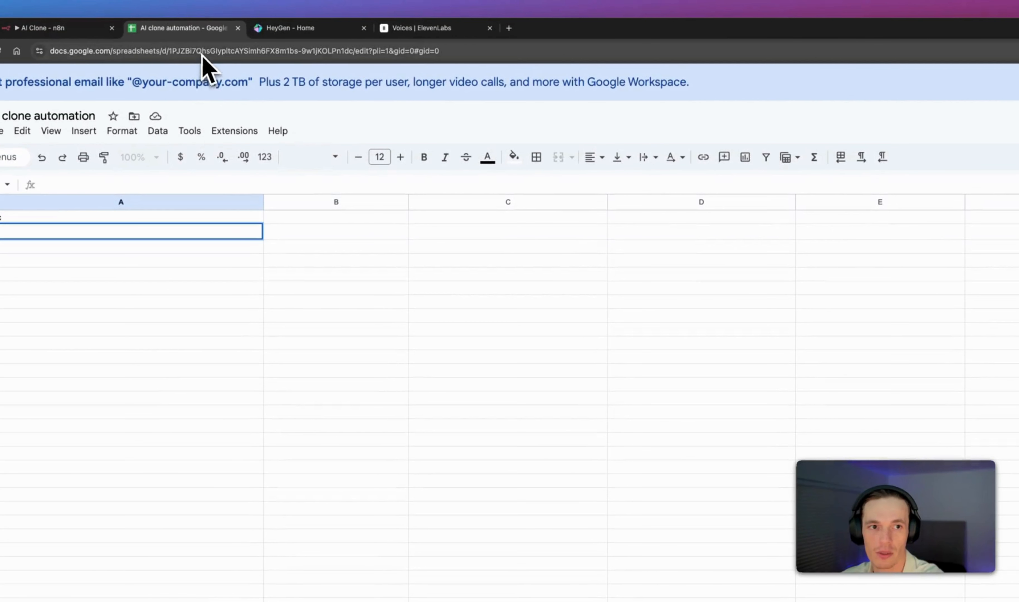
{"action": "left_click", "coordinate": [81, 29]}
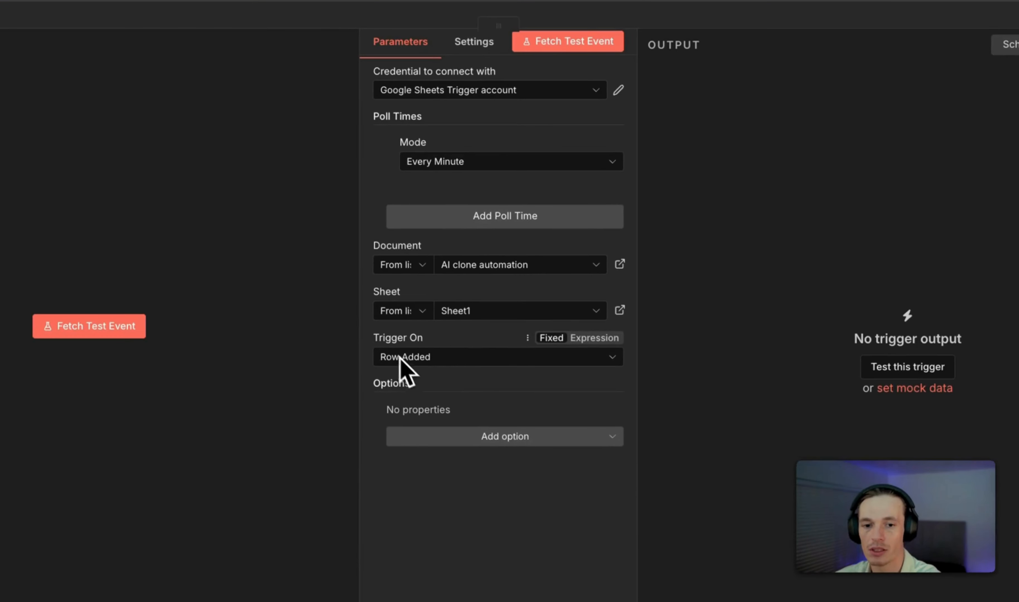
{"action": "left_click", "coordinate": [453, 357]}
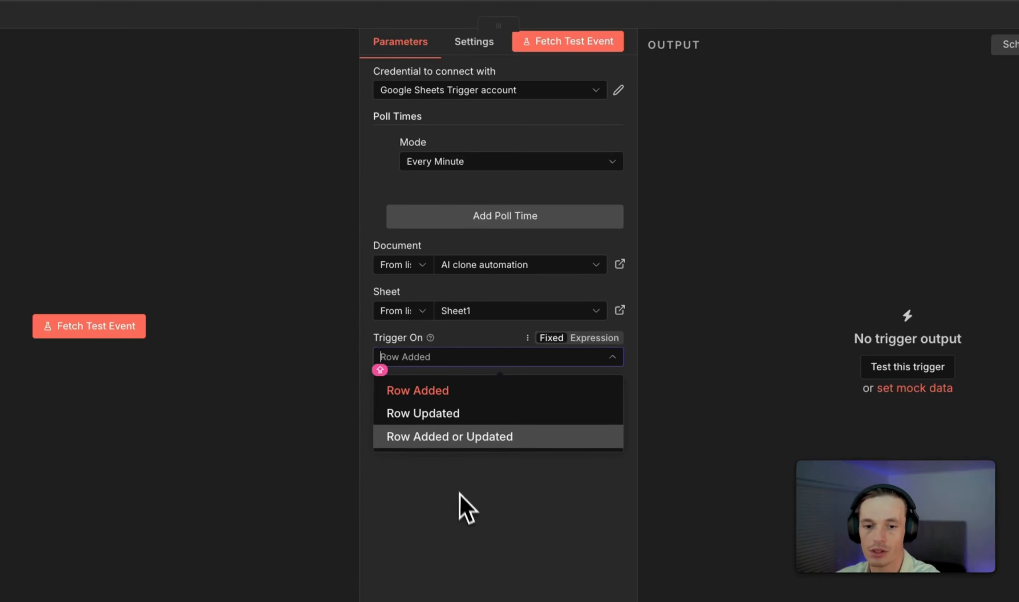
{"action": "left_click", "coordinate": [465, 501]}
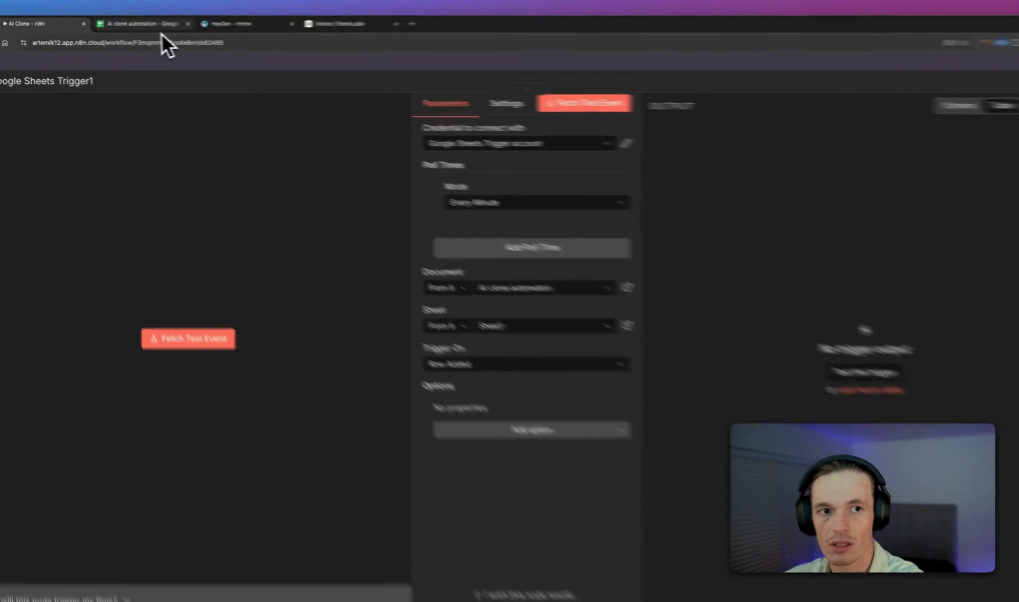
Switch to the AI clone automation spreadsheet and paste "How often should I maintain my HVAC system" below the column A header
{"action": "left_click", "coordinate": [137, 25]}
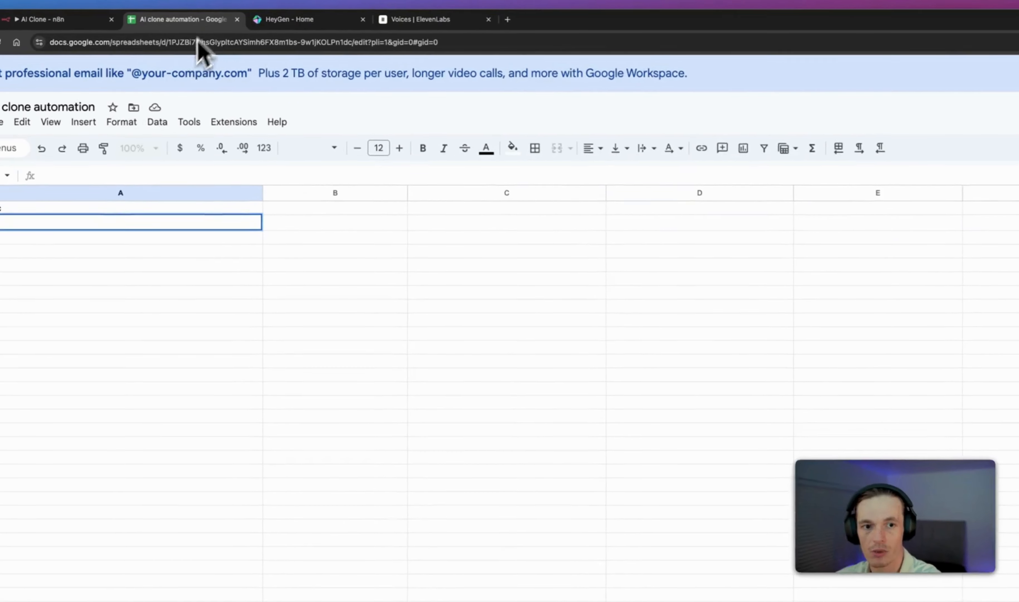
{"action": "right_click", "coordinate": [19, 223]}
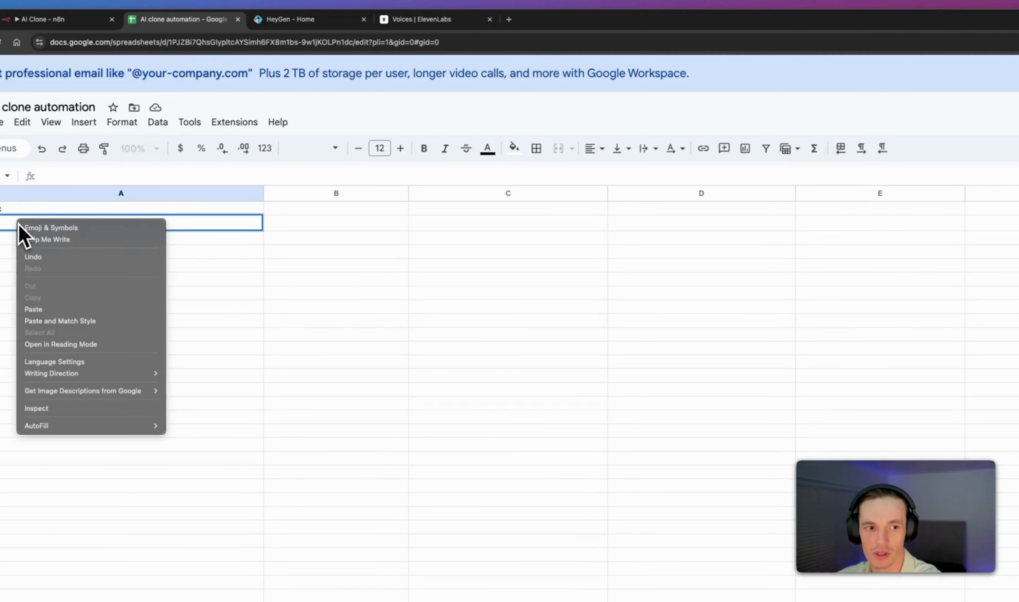
{"action": "left_click", "coordinate": [40, 320]}
{"action": "left_click", "coordinate": [78, 325]}
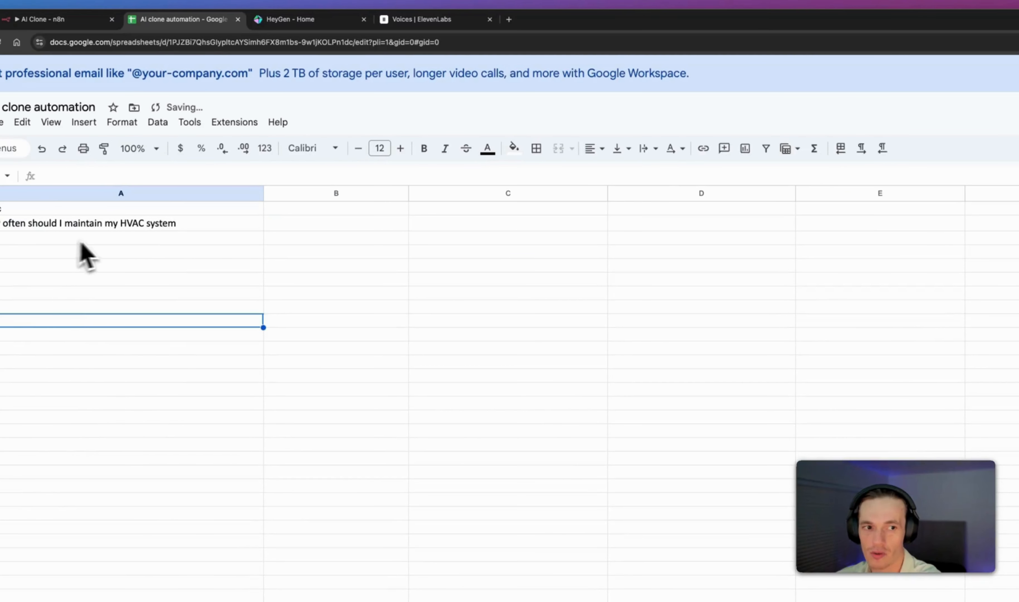
Return to the n8n workflow, fetch a test event for the new Google Sheets trigger, and close its settings
{"action": "left_click", "coordinate": [99, 25]}
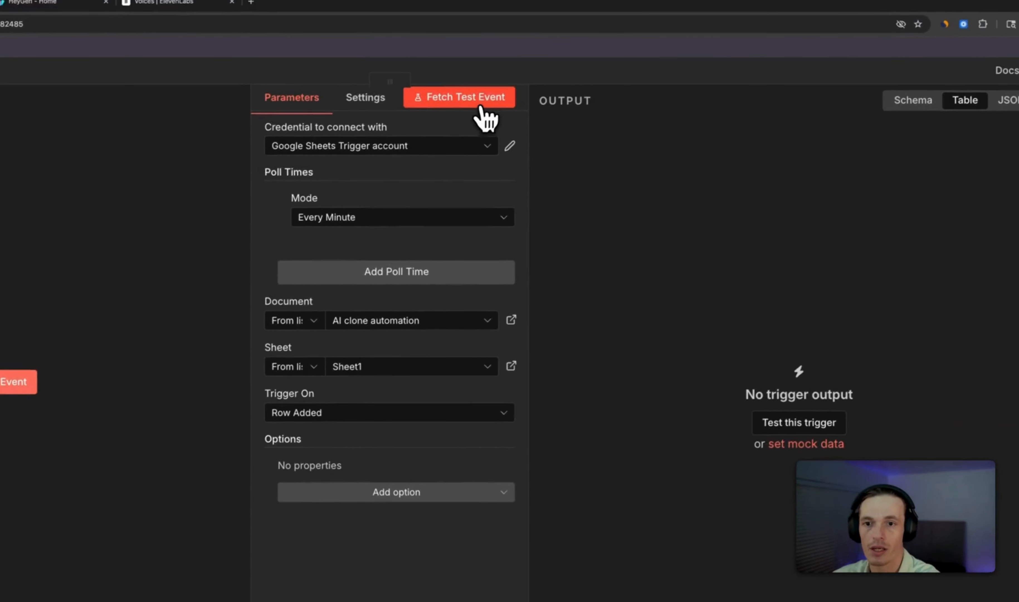
{"action": "left_click", "coordinate": [482, 105]}
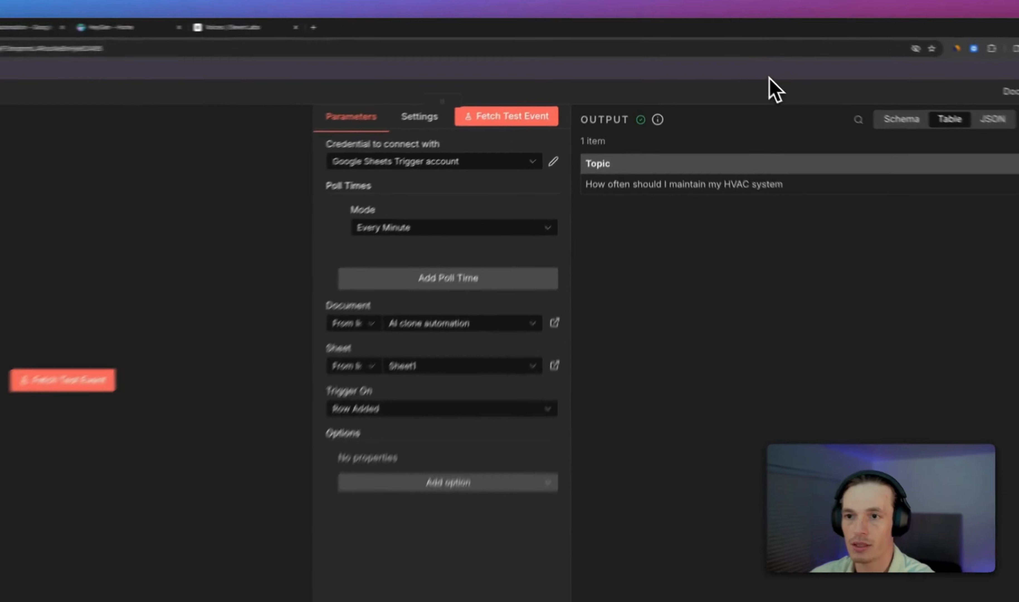
{"action": "left_click", "coordinate": [745, 63]}
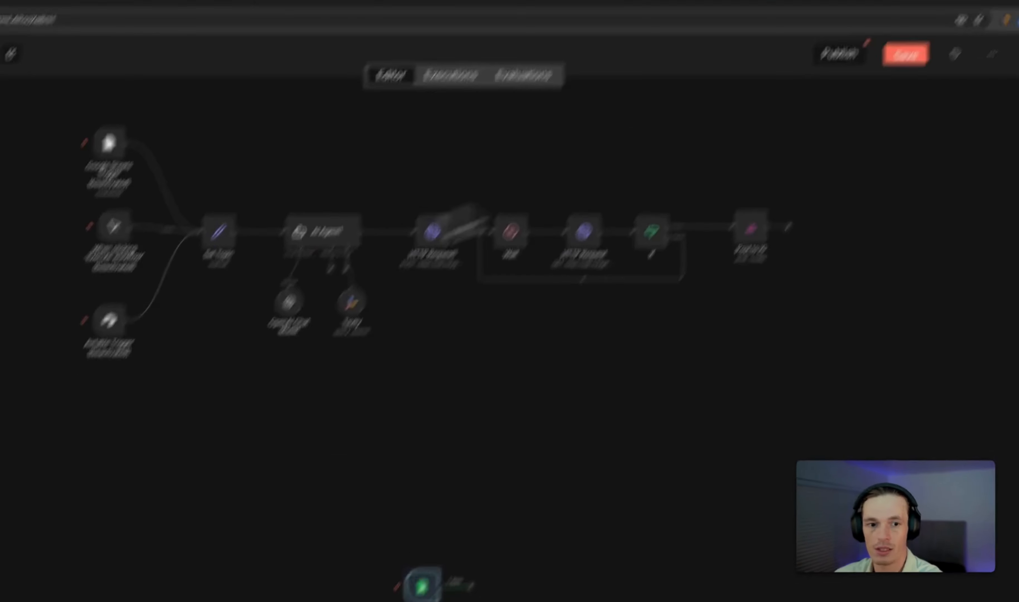
Place the new Google Sheets trigger below the Airtable trigger and pin its test data, saving the workflow
{"action": "left_click_drag", "start_coordinate": [519, 496], "coordinate": [205, 411]}
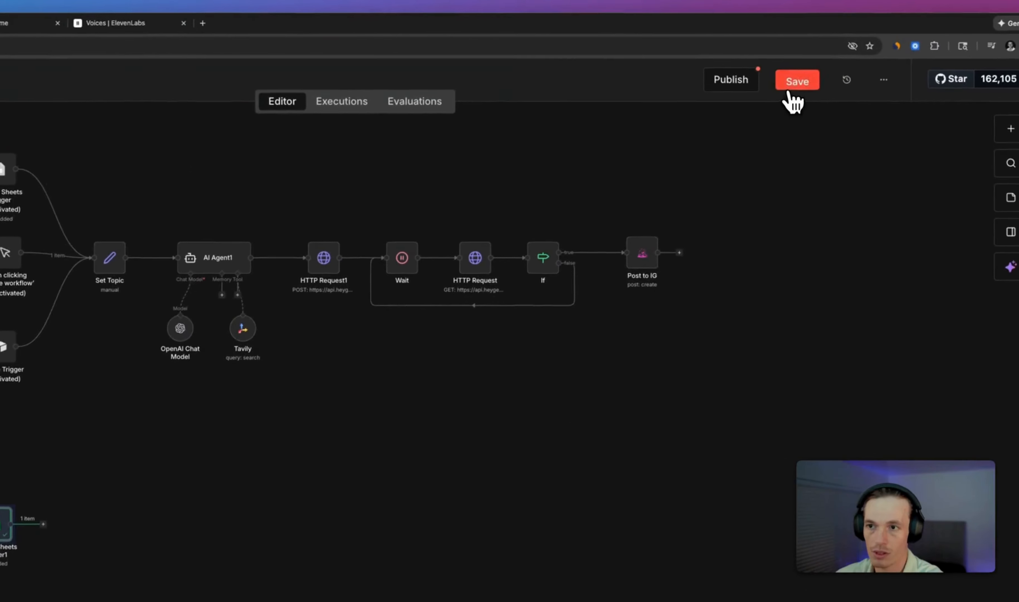
{"action": "left_click", "coordinate": [790, 89]}
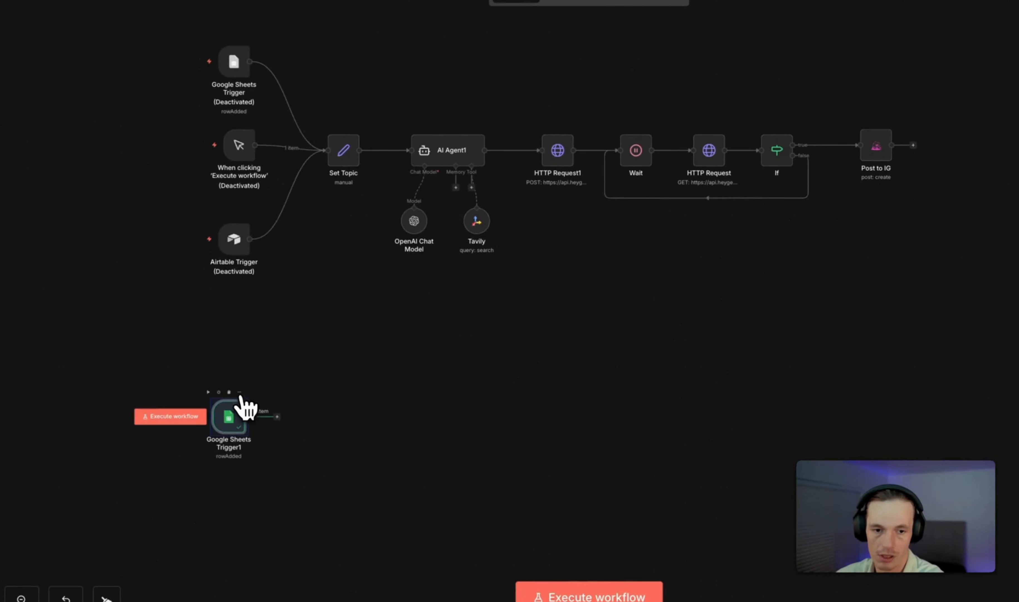
{"action": "left_click", "coordinate": [240, 392]}
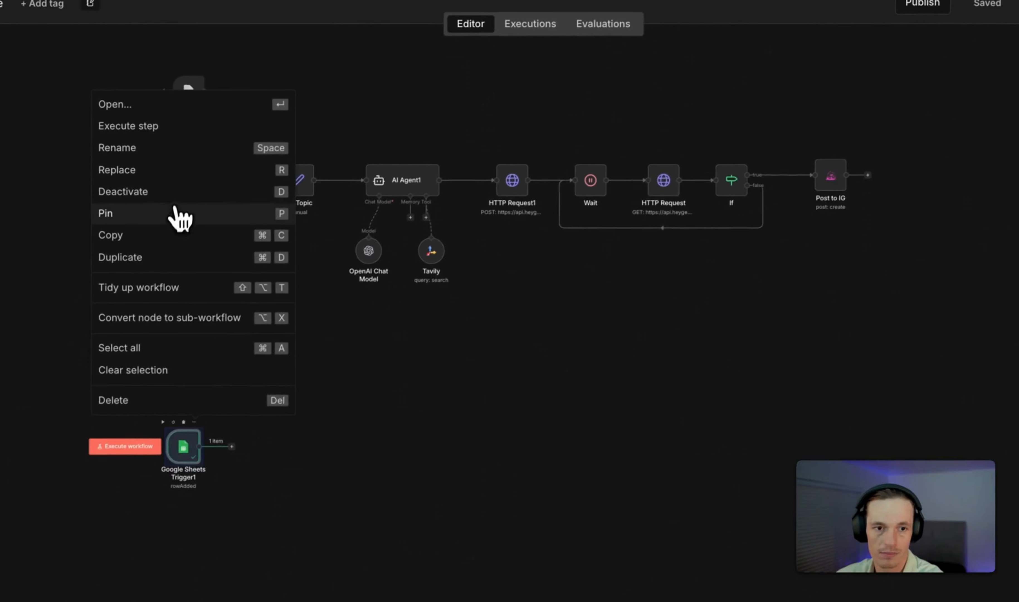
{"action": "left_click", "coordinate": [178, 220]}
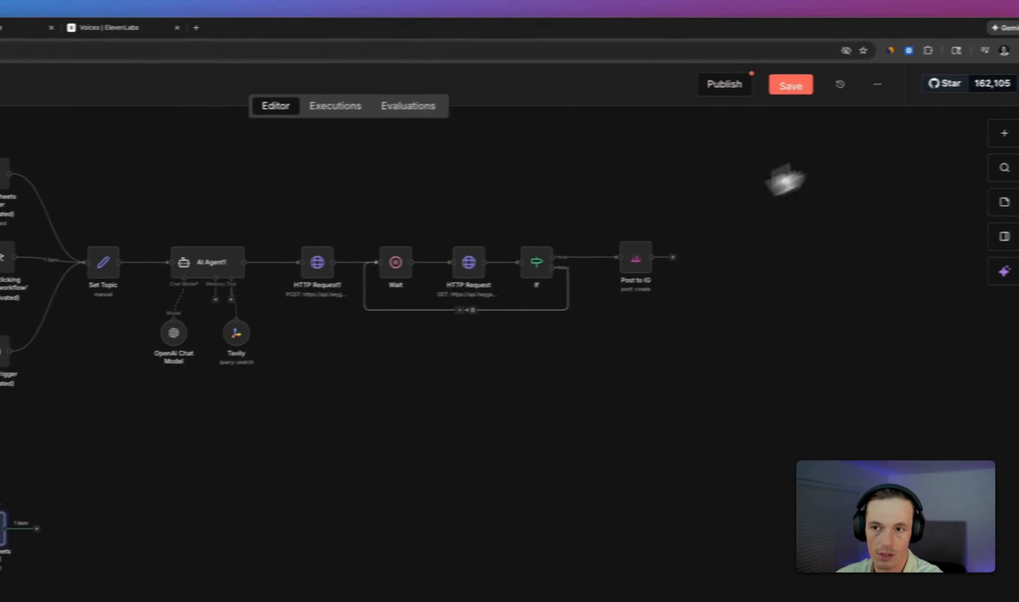
{"action": "left_click", "coordinate": [791, 86]}
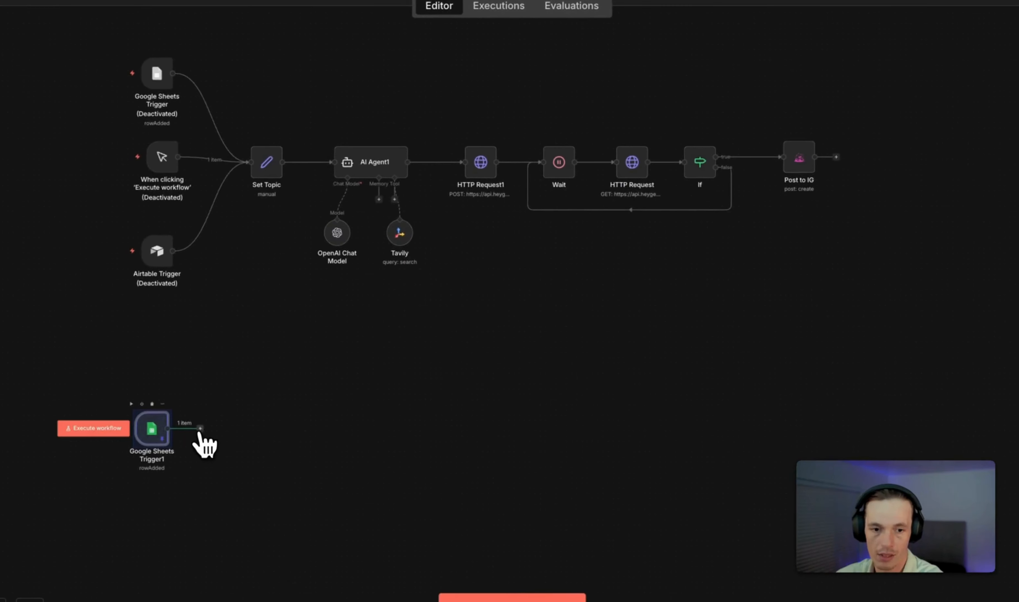
Add an AI Agent node connected to the output of the new Google Sheets trigger
{"action": "left_click", "coordinate": [200, 428]}
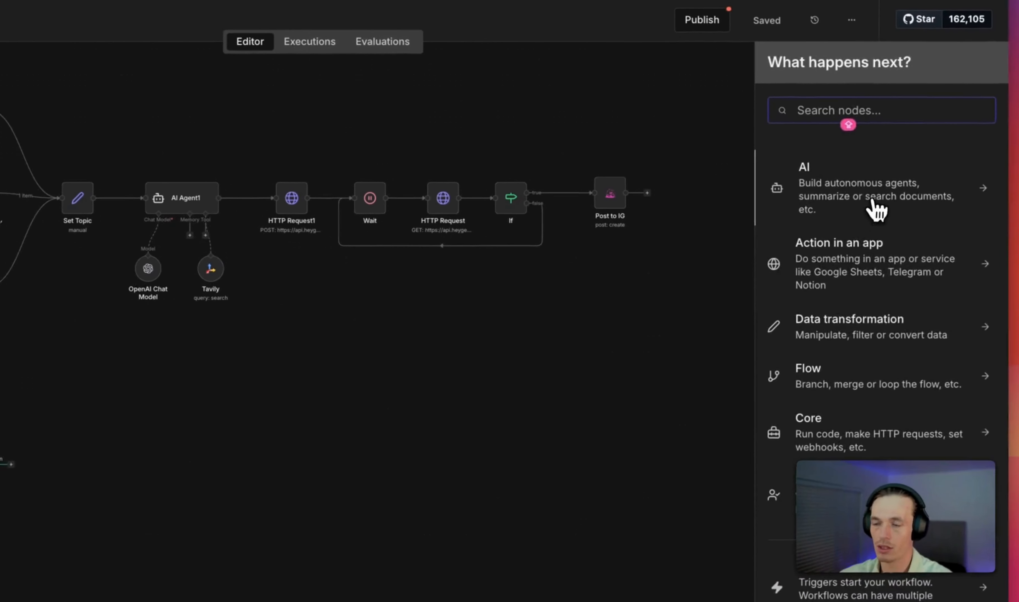
{"action": "left_click", "coordinate": [965, 132]}
{"action": "left_click", "coordinate": [842, 307]}
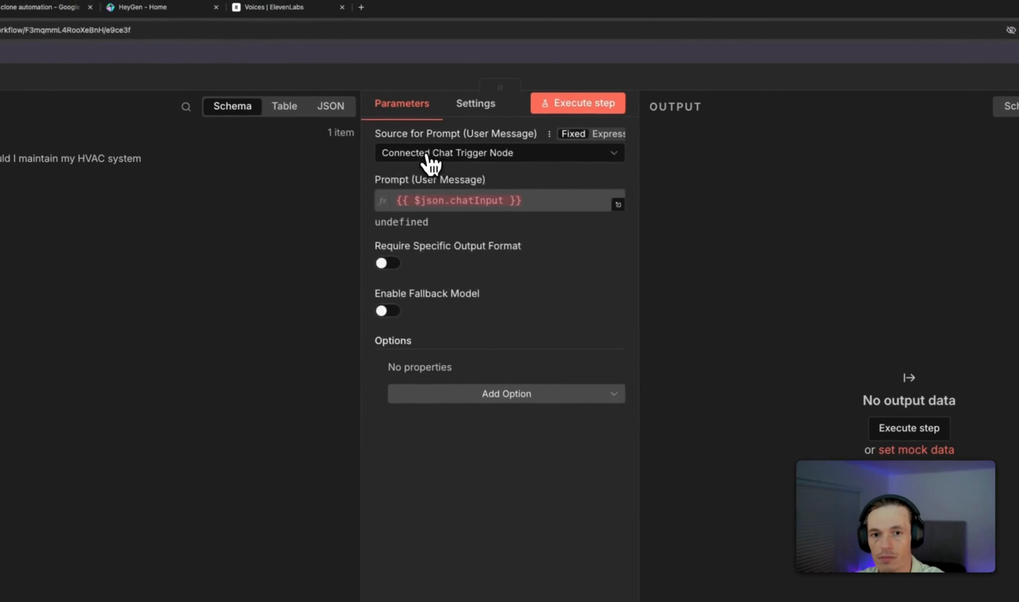
Set the agent's prompt source to Define below and map the trigger's Topic field into the user message as {{ $json.Topic }}
{"action": "left_click", "coordinate": [301, 129]}
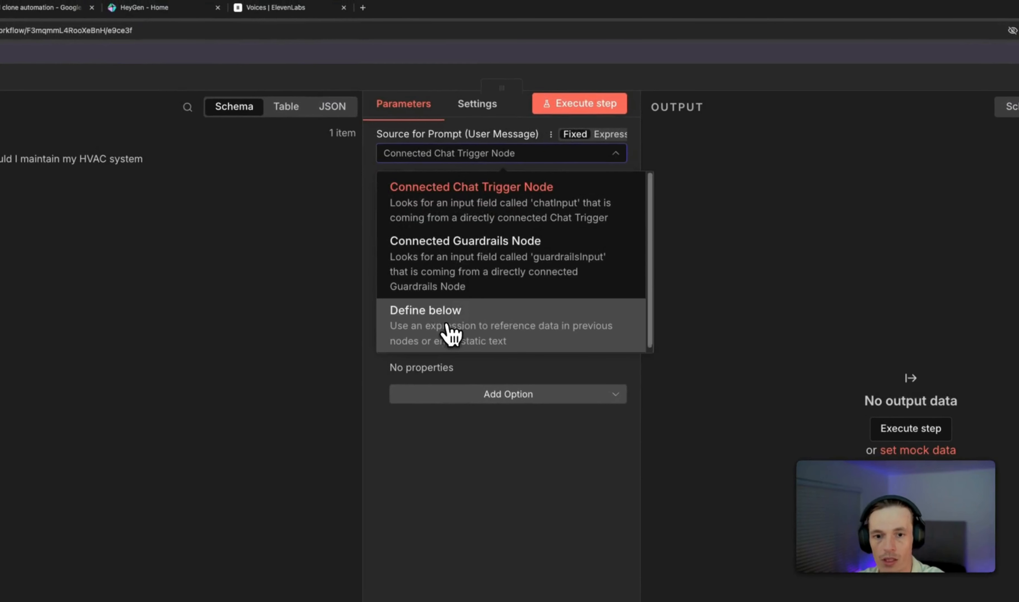
{"action": "left_click", "coordinate": [323, 310]}
{"action": "left_click", "coordinate": [439, 206]}
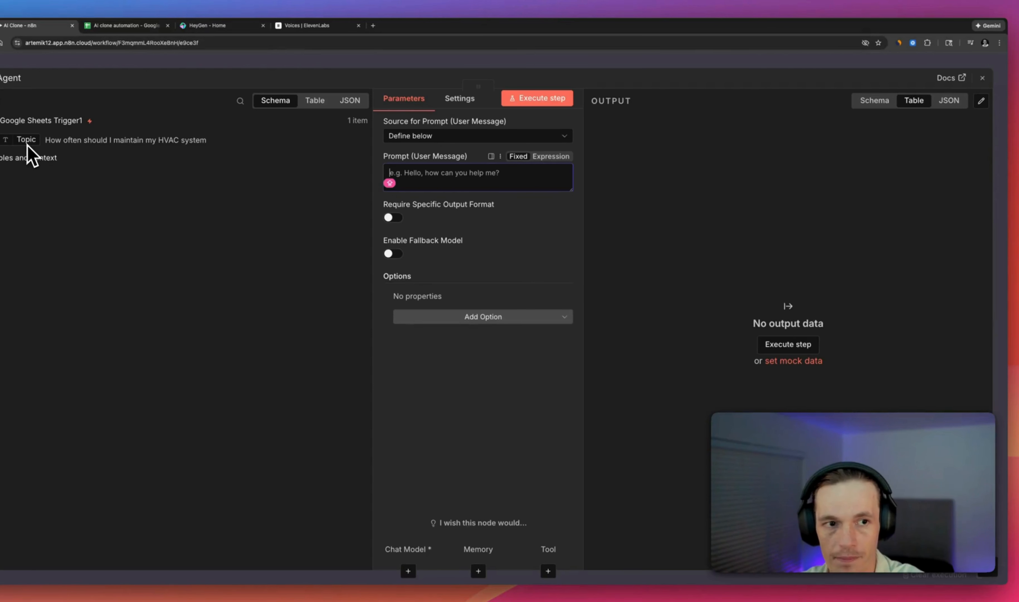
{"action": "left_click_drag", "start_coordinate": [26, 142], "coordinate": [396, 170]}
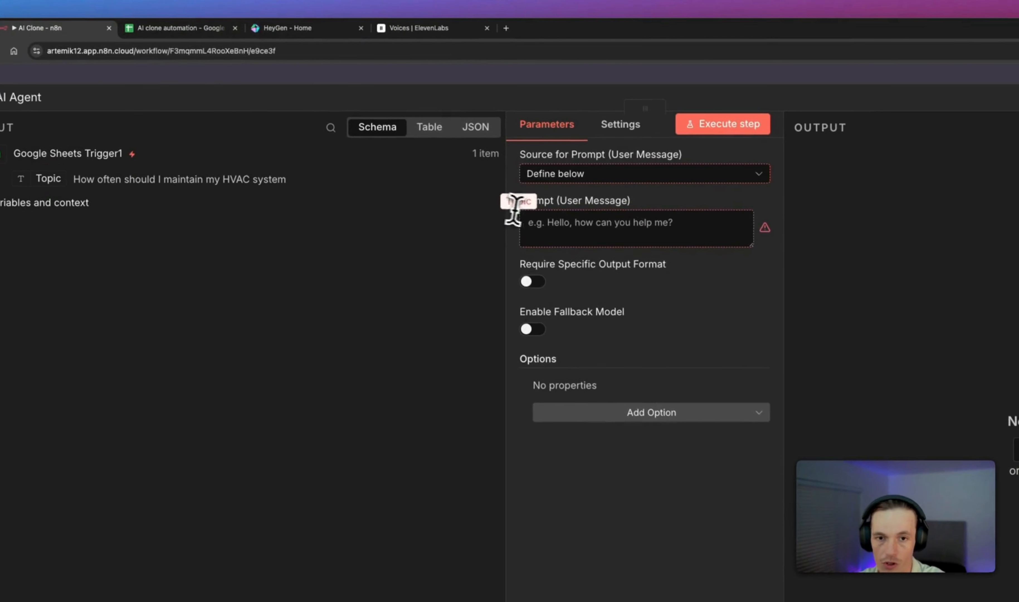
{"action": "left_click_drag", "start_coordinate": [540, 220], "coordinate": [624, 229]}
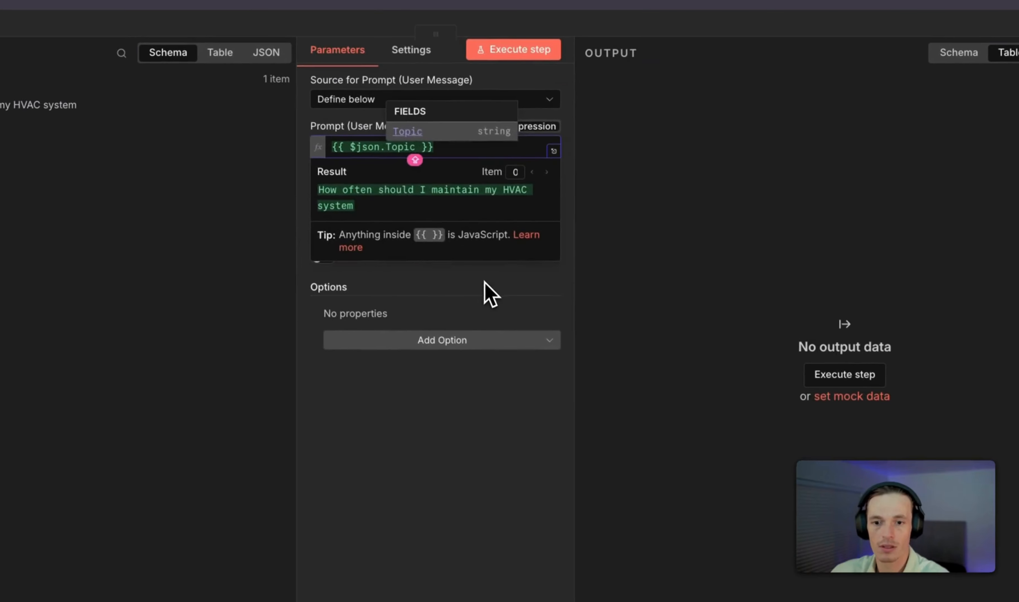
{"action": "left_click", "coordinate": [621, 331]}
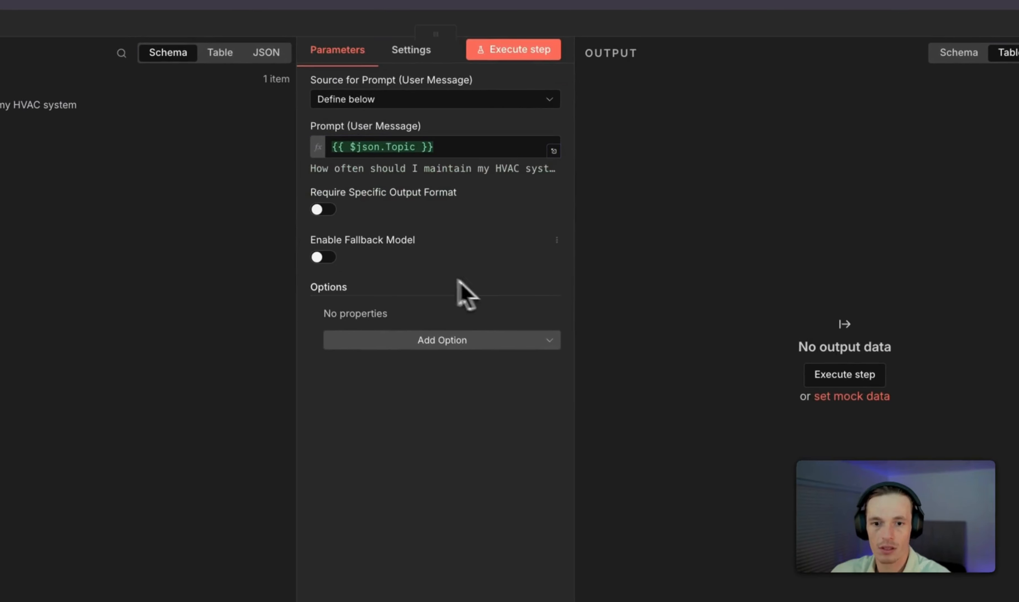
Add the System Message option to the AI Agent and clear its default text
{"action": "left_click", "coordinate": [413, 341]}
{"action": "left_click", "coordinate": [386, 374]}
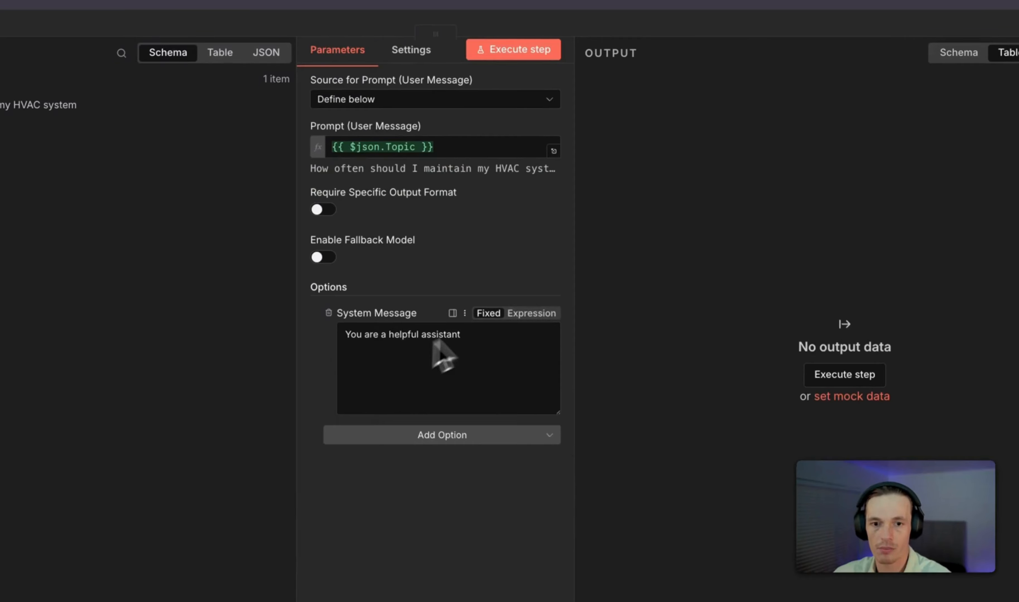
{"action": "left_click_drag", "start_coordinate": [499, 351], "coordinate": [326, 327]}
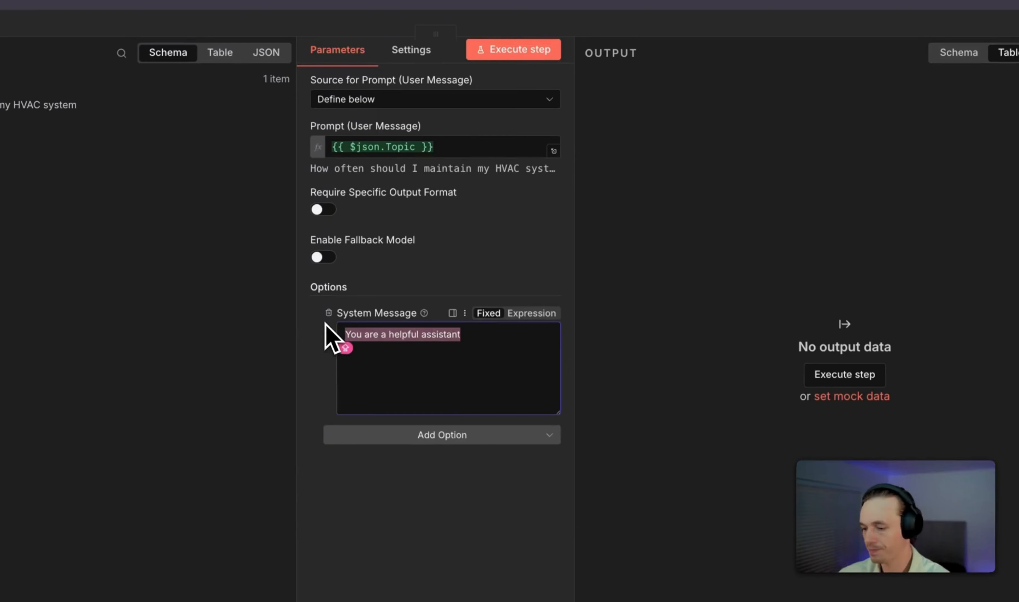
{"action": "key", "text": "BackSpace"}
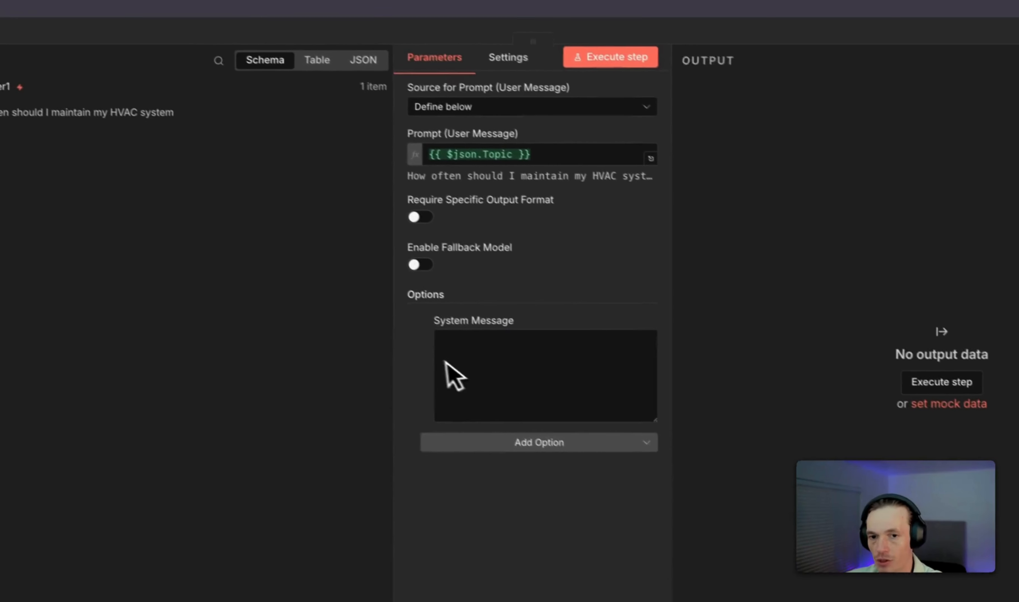
Paste the local HVAC content-writer instructions into the AI Agent's System Message, make it an expression, and review it in the expanded editor
{"action": "left_click", "coordinate": [239, 230]}
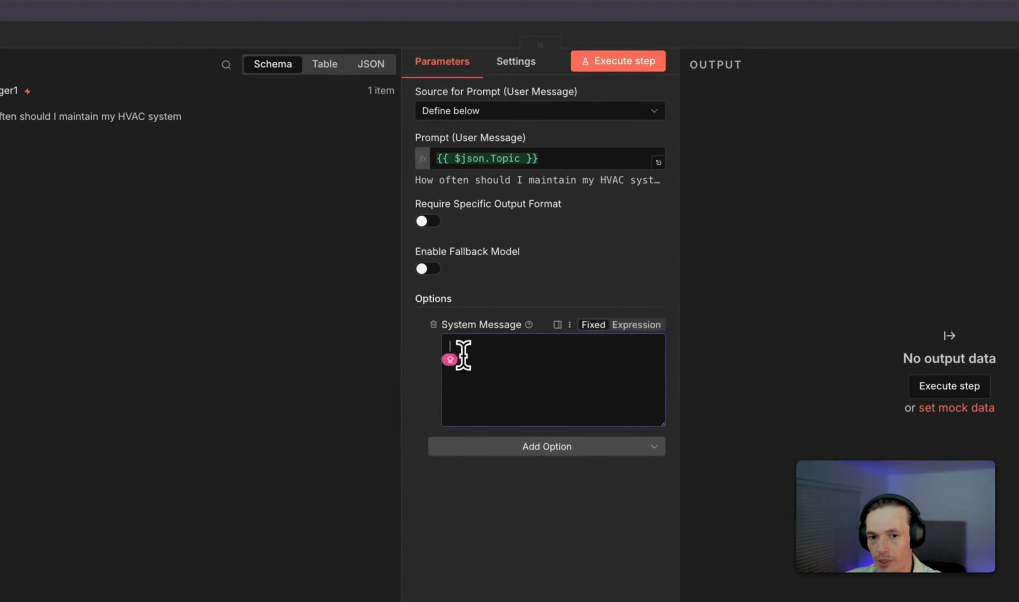
{"action": "right_click", "coordinate": [242, 231]}
{"action": "left_click", "coordinate": [500, 440]}
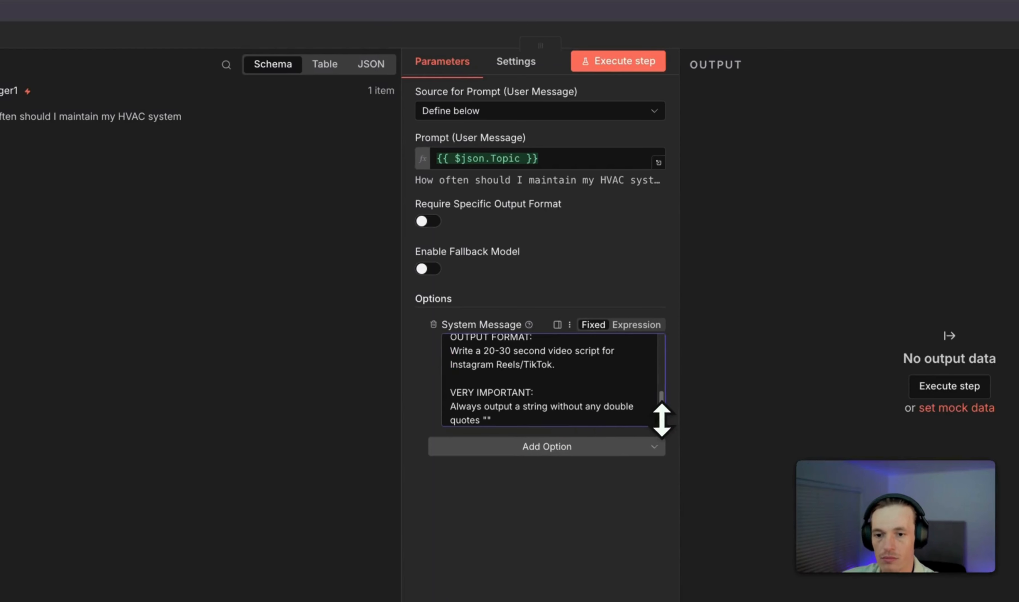
{"action": "left_click", "coordinate": [639, 326]}
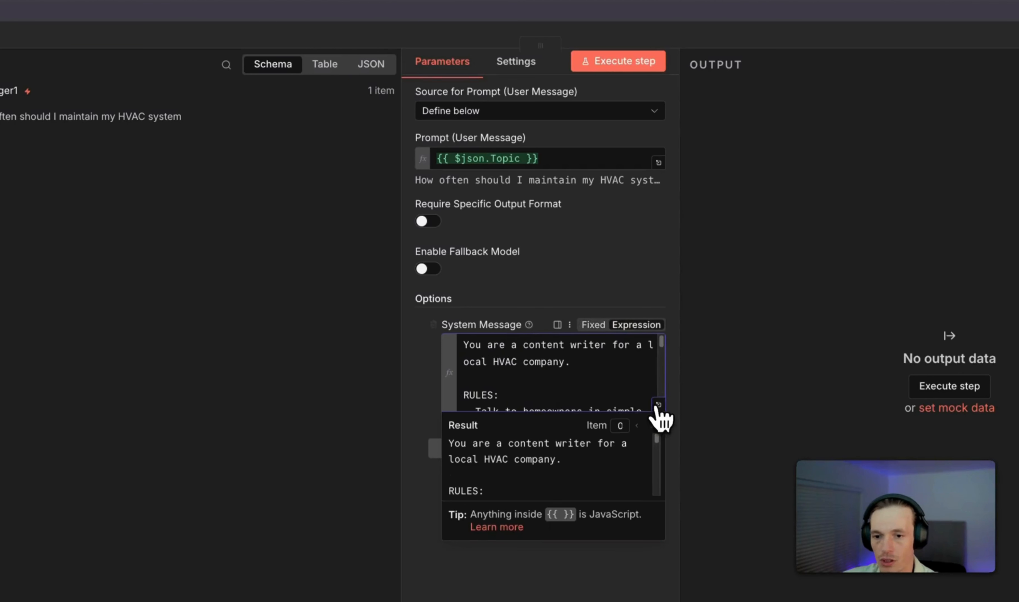
{"action": "left_click", "coordinate": [659, 415]}
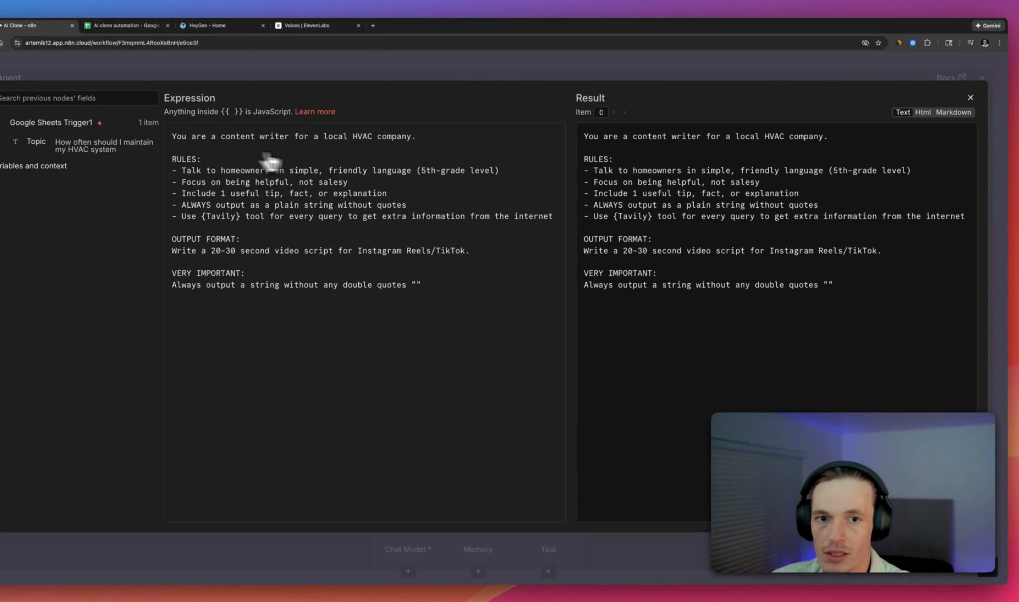
{"action": "left_click", "coordinate": [411, 153]}
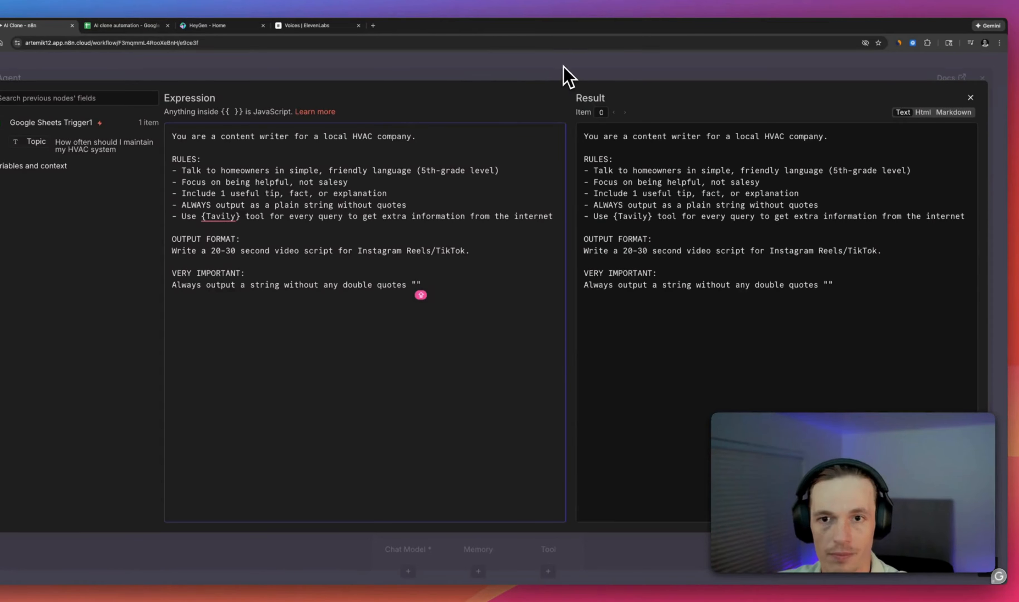
{"action": "left_click", "coordinate": [568, 76]}
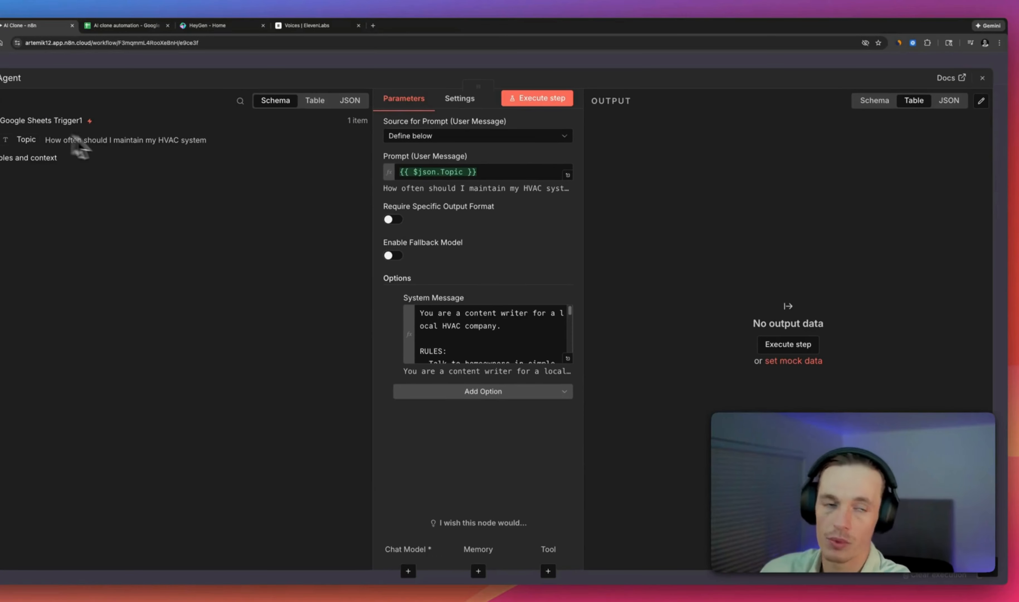
{"action": "scroll", "coordinate": [558, 311], "scroll_direction": "down", "scroll_amount": 1}
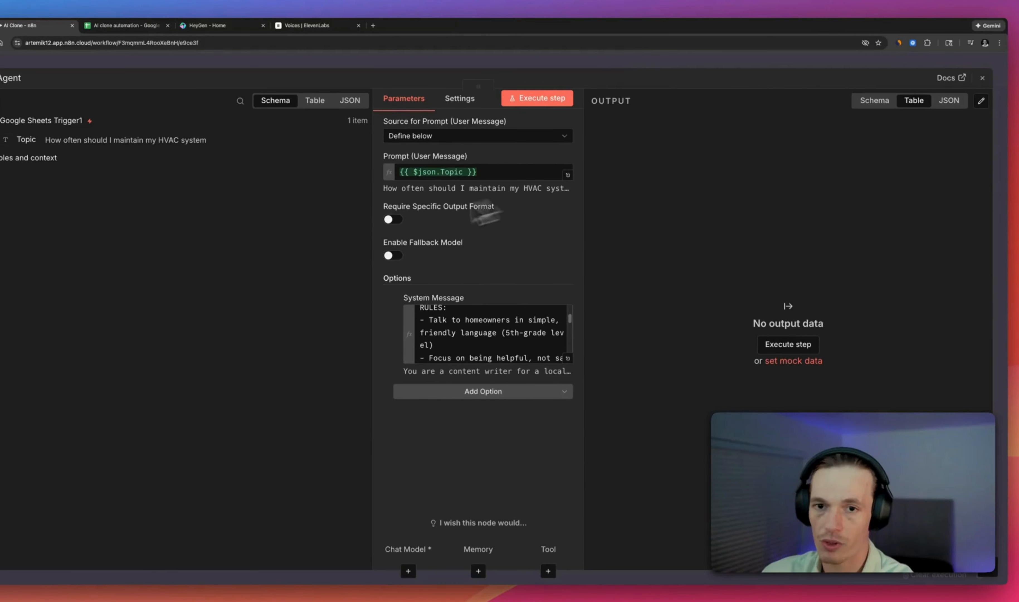
{"action": "left_click", "coordinate": [643, 66]}
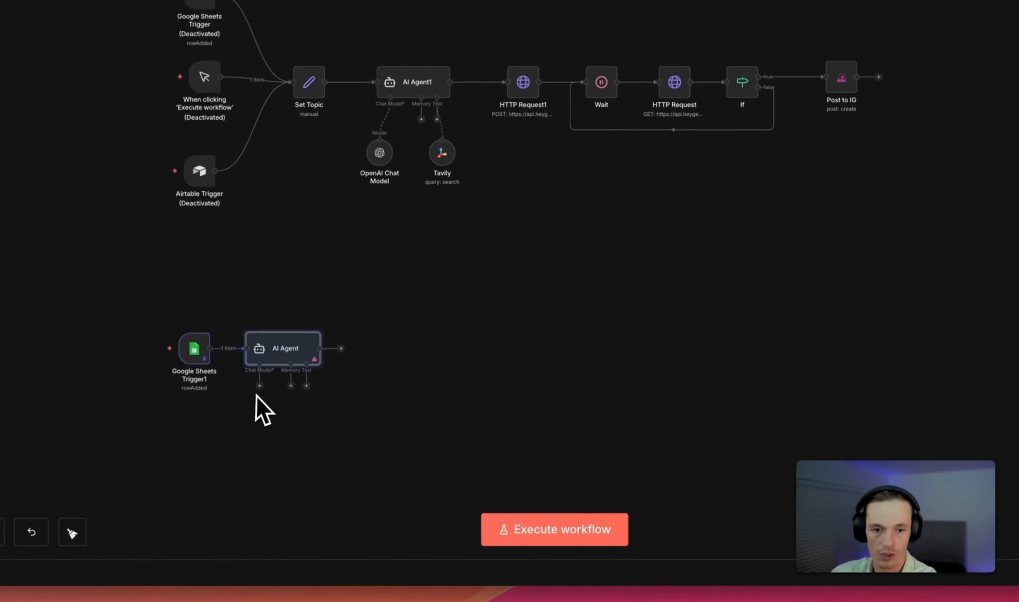
Attach an OpenAI Chat Model to the new AI Agent, keeping the OpenAi account credential and gpt-4.1-mini model
{"action": "left_click", "coordinate": [252, 416]}
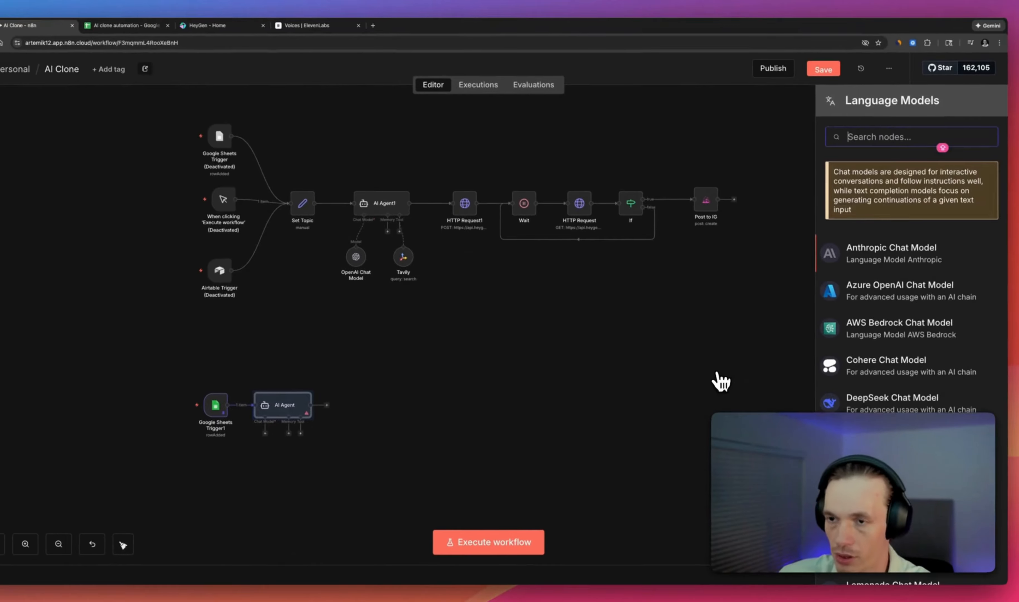
{"action": "type", "text": "OPEN"}
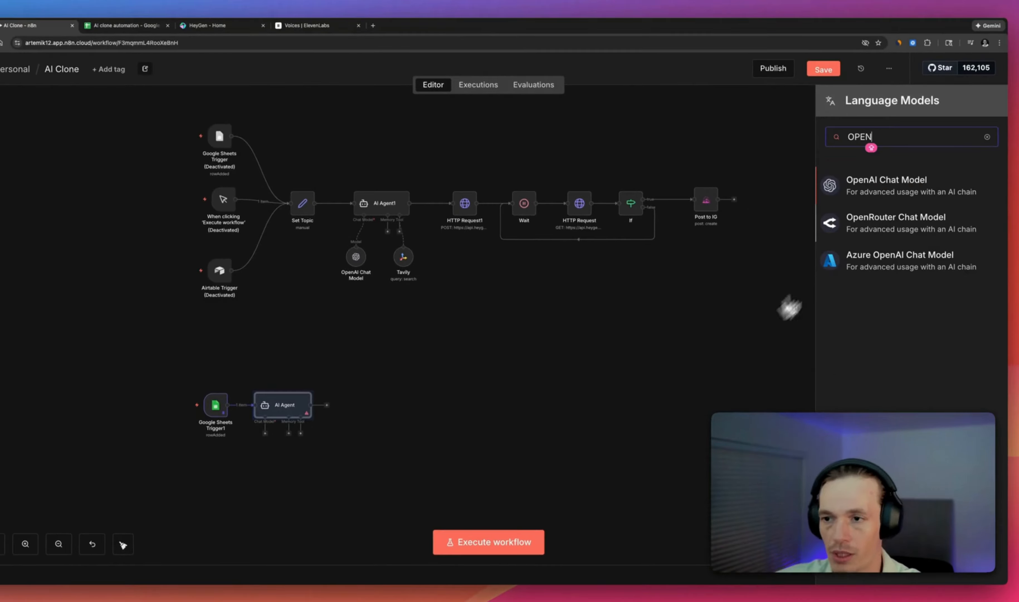
{"action": "left_click", "coordinate": [866, 193]}
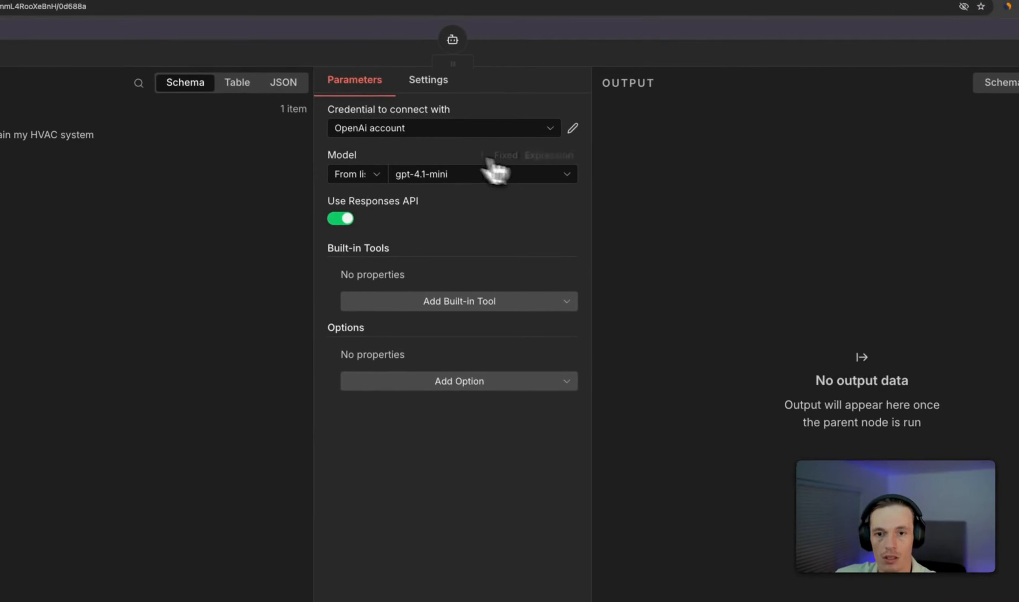
{"action": "left_click", "coordinate": [686, 34]}
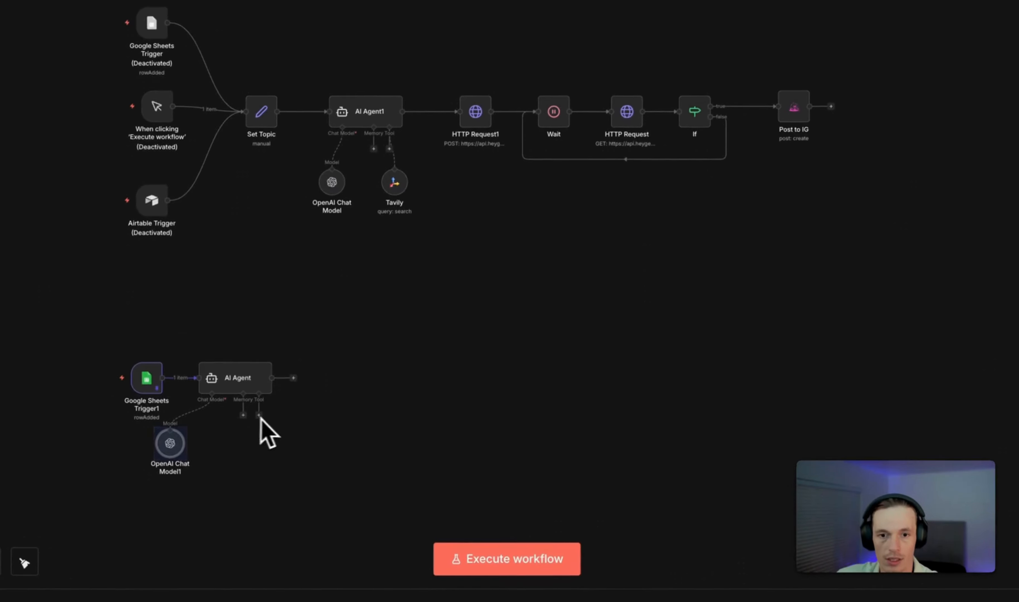
Add a Tavily Tool to the new AI Agent's tool connection
{"action": "left_click", "coordinate": [259, 415]}
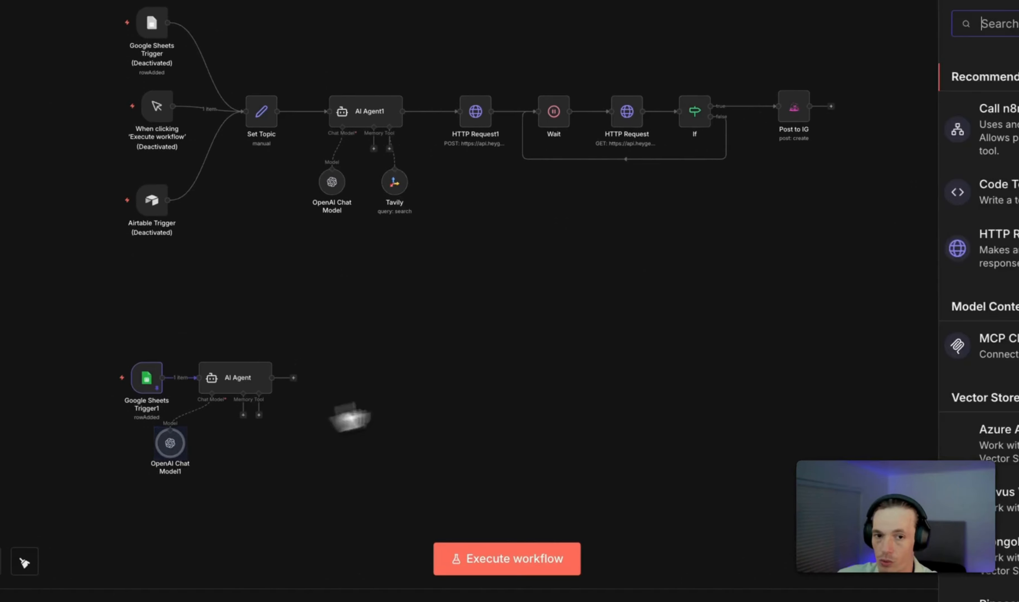
{"action": "type", "text": "TAVILY"}
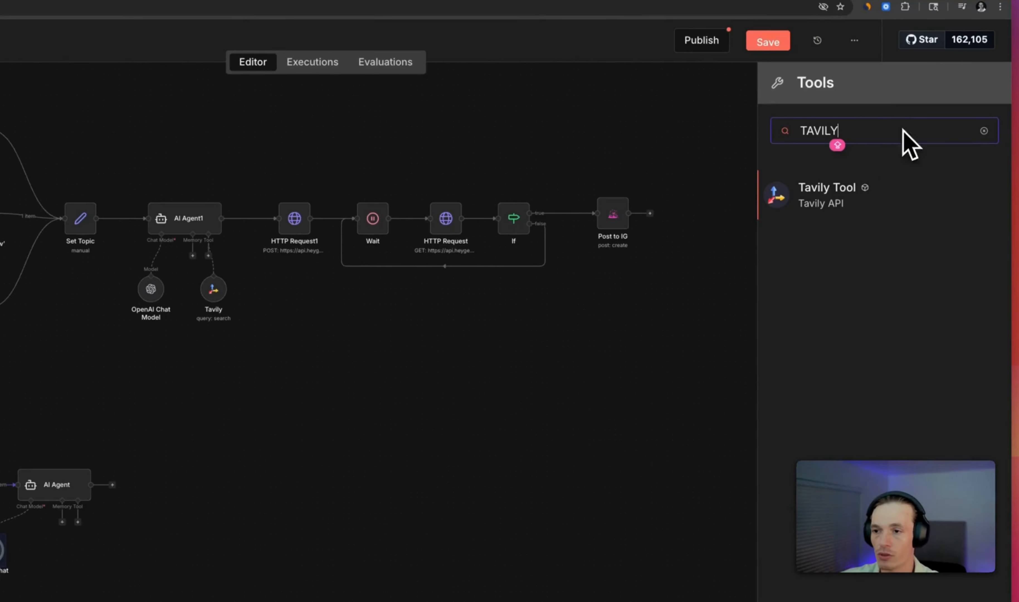
{"action": "left_click", "coordinate": [797, 199]}
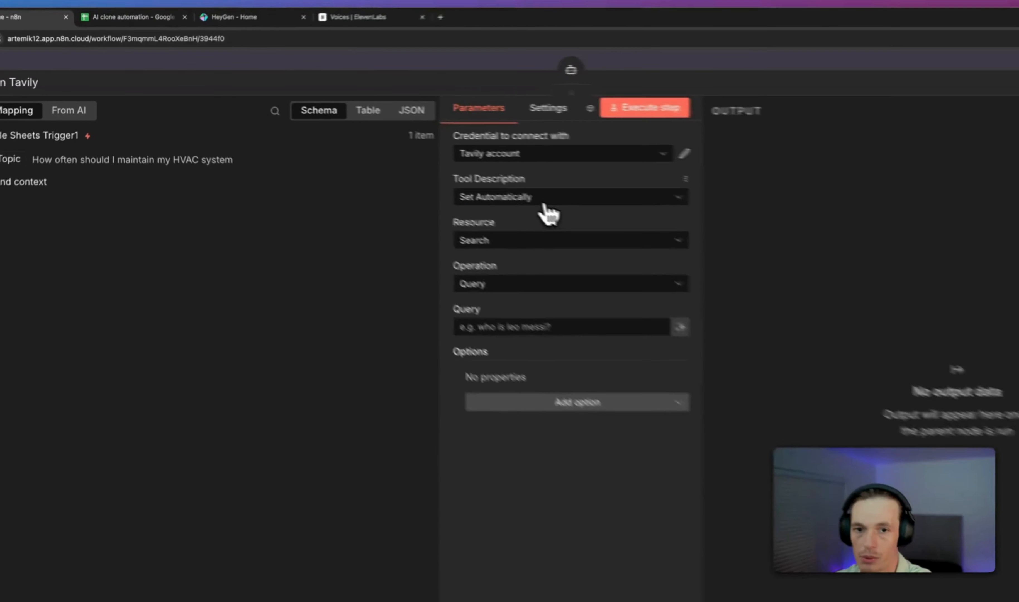
Keep the Tavily tool's description at Set Automatically, its resource at Search and its operation at Query
{"action": "left_click", "coordinate": [457, 173]}
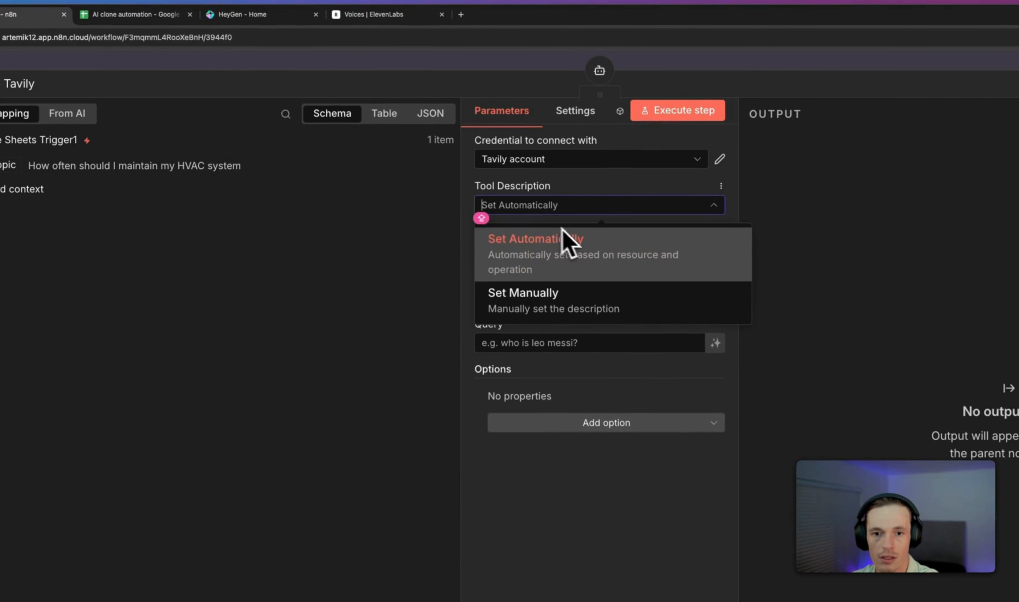
{"action": "left_click", "coordinate": [615, 197]}
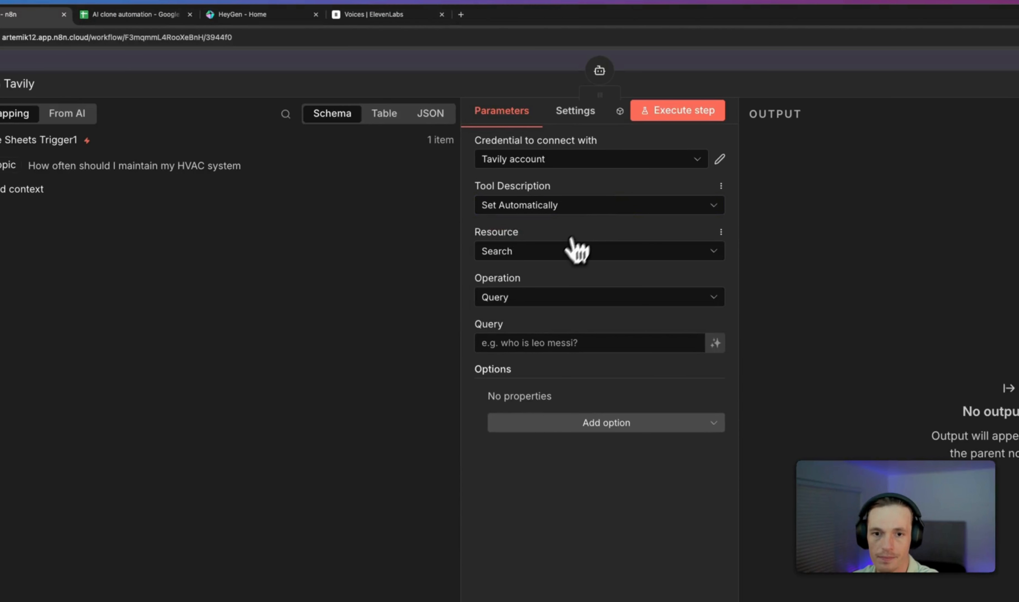
{"action": "left_click", "coordinate": [564, 256]}
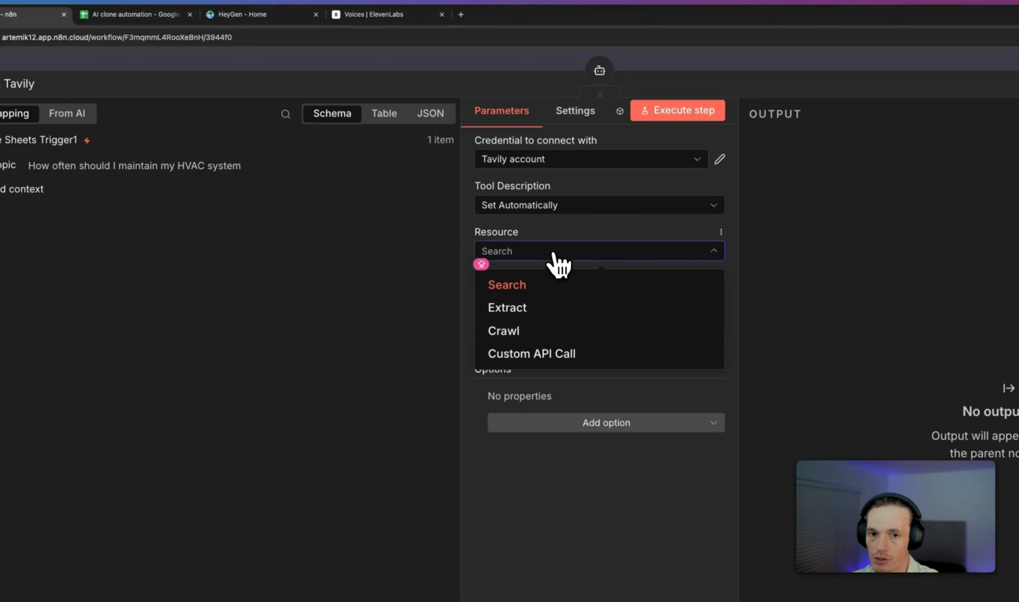
{"action": "left_click", "coordinate": [555, 254]}
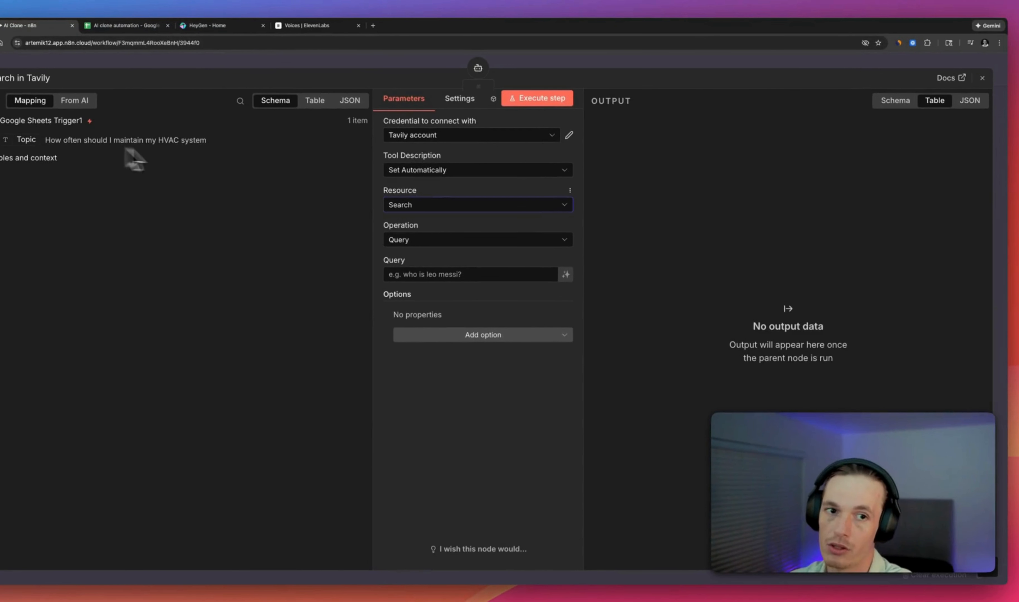
{"action": "left_click", "coordinate": [433, 243]}
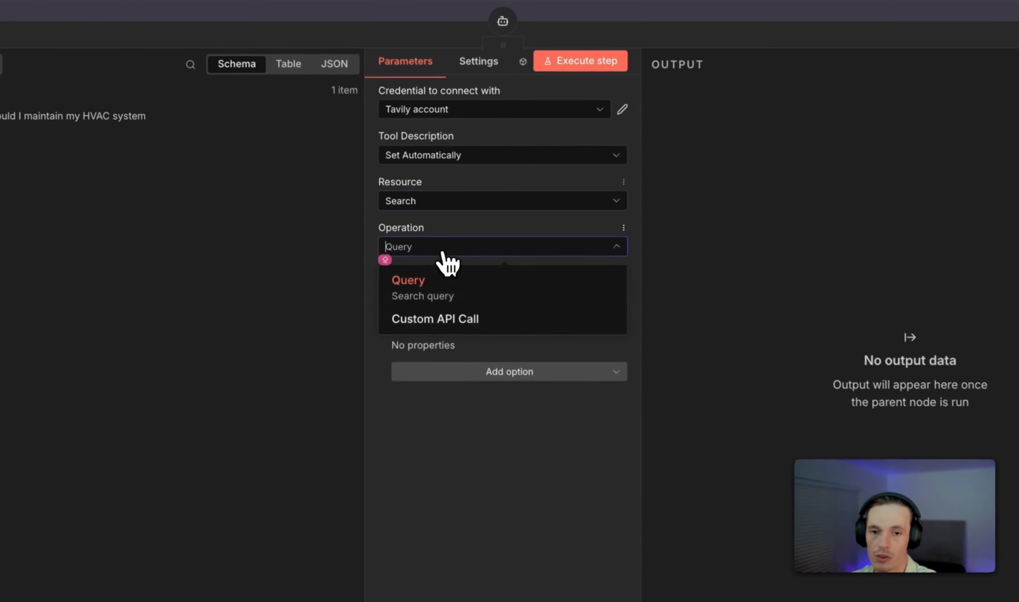
{"action": "left_click", "coordinate": [443, 253]}
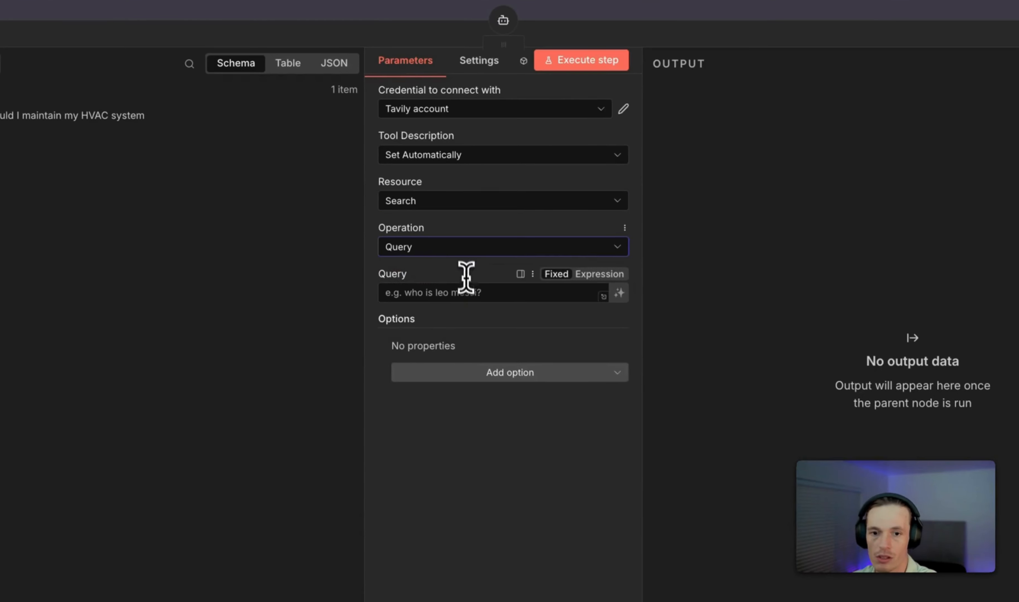
Let the model define the Tavily tool's Query automatically, and save the workflow
{"action": "left_click", "coordinate": [470, 297]}
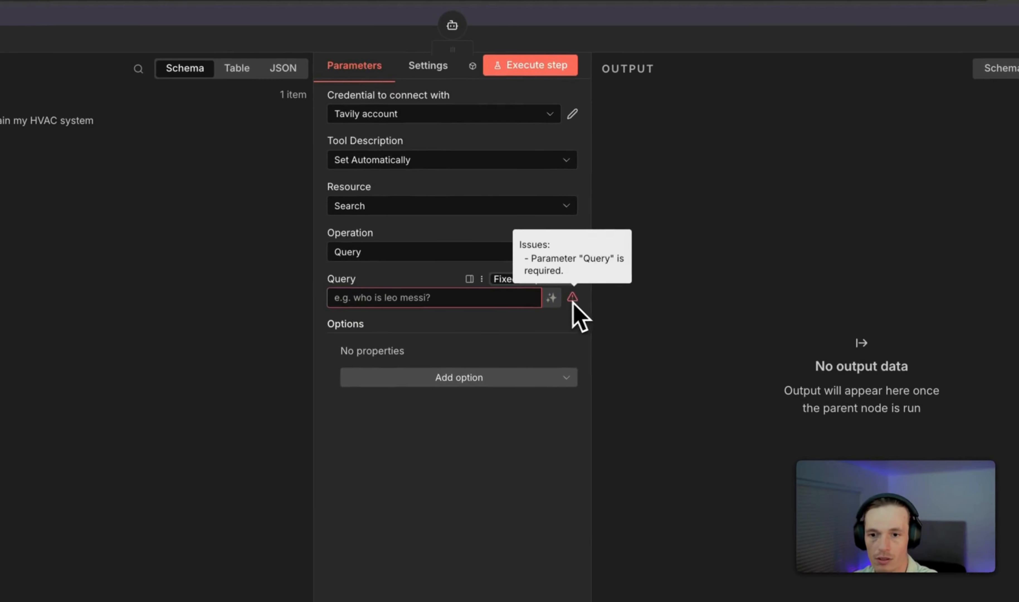
{"action": "left_click", "coordinate": [552, 298]}
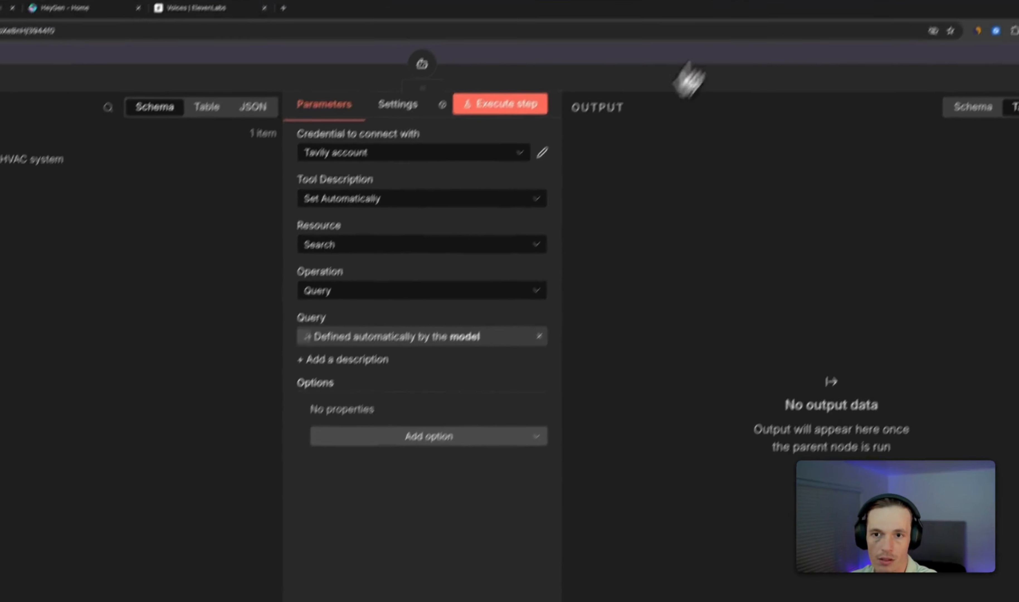
{"action": "left_click", "coordinate": [624, 80]}
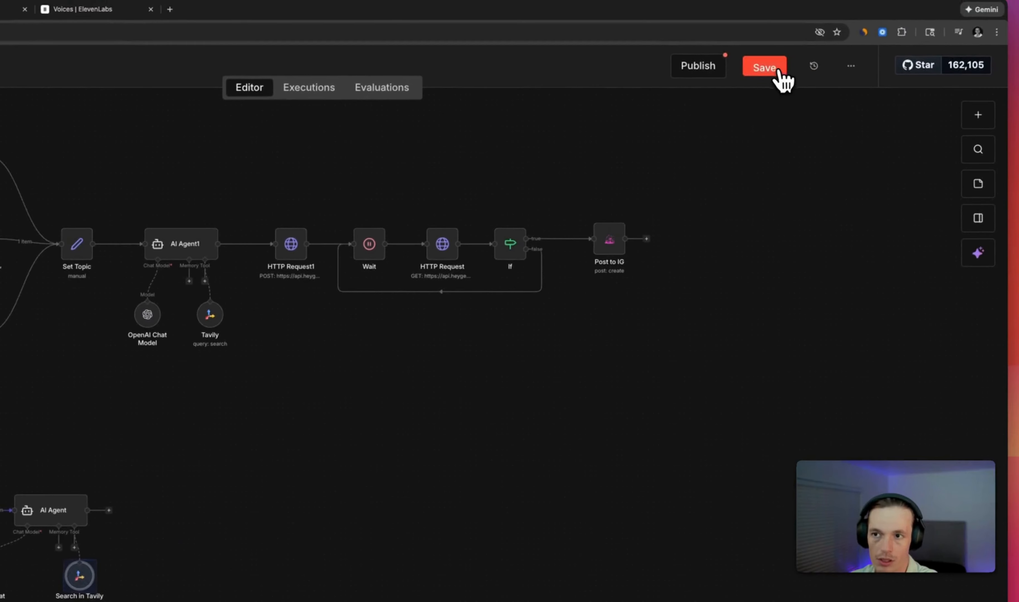
{"action": "left_click", "coordinate": [775, 70]}
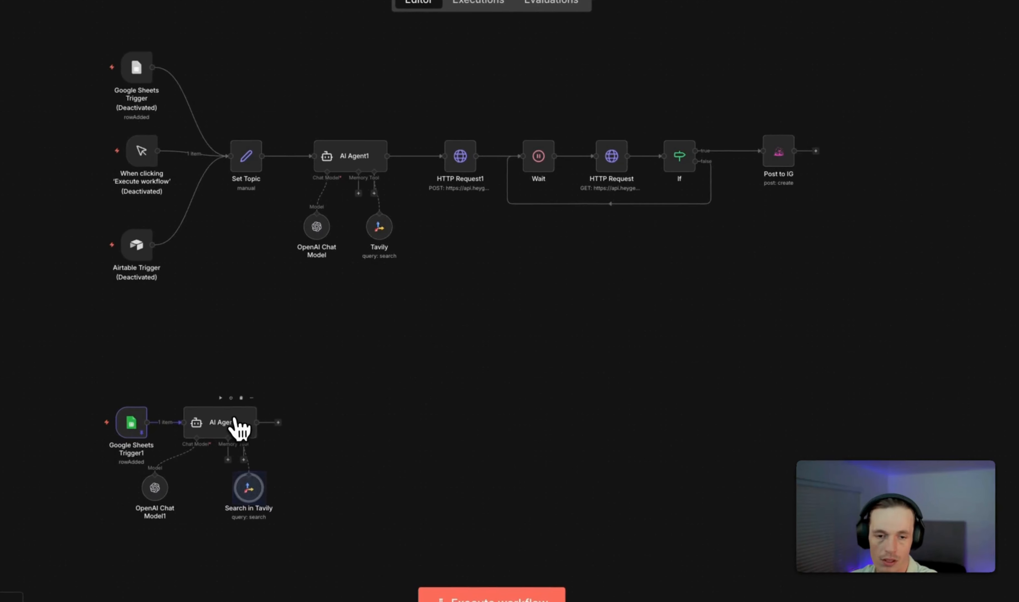
Review which tool name the new AI Agent's system message refers to
{"action": "left_click", "coordinate": [236, 420]}
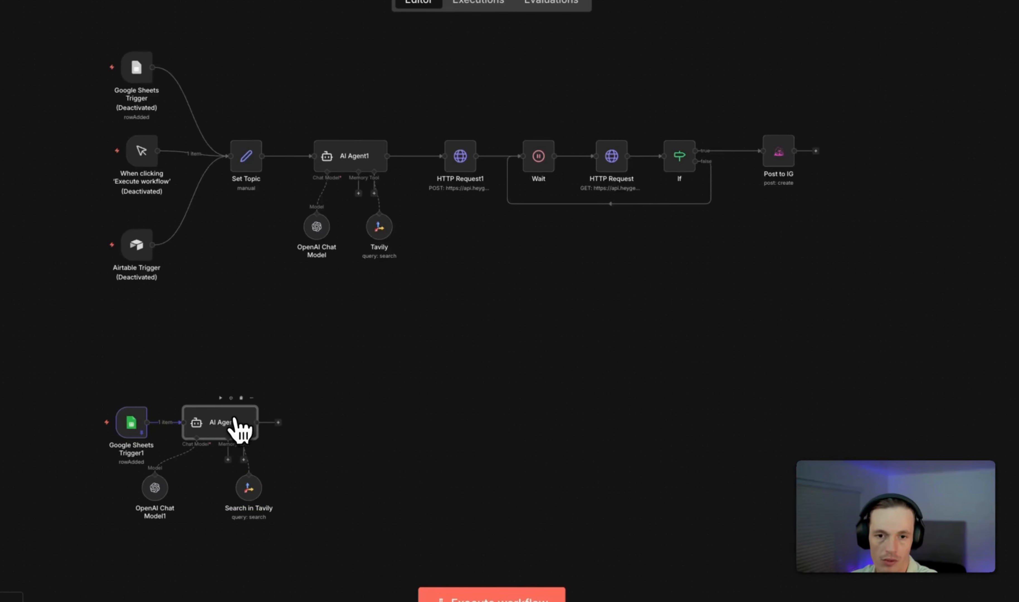
{"action": "double_click", "coordinate": [238, 428]}
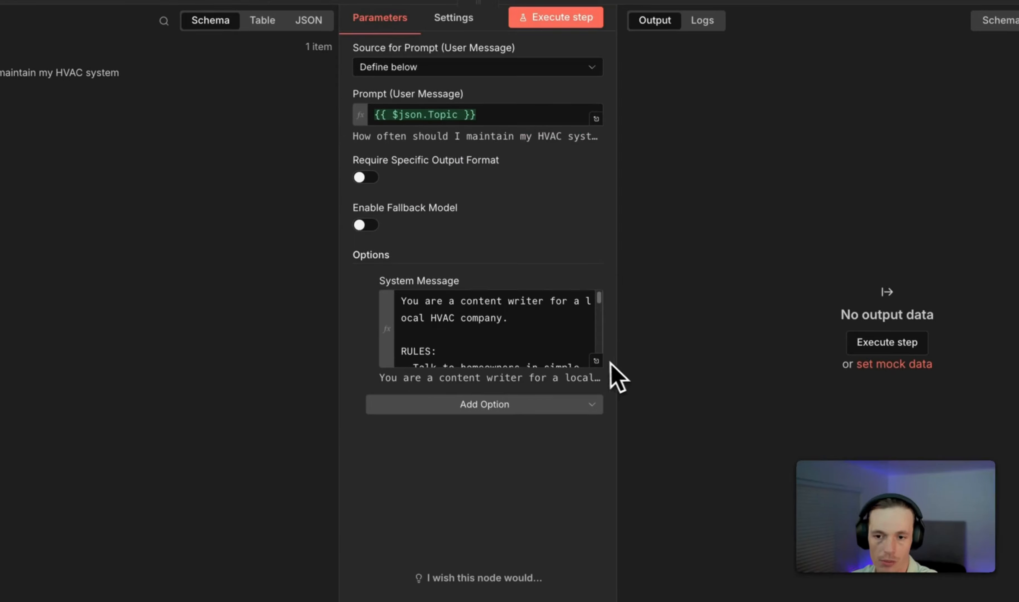
{"action": "left_click", "coordinate": [597, 361]}
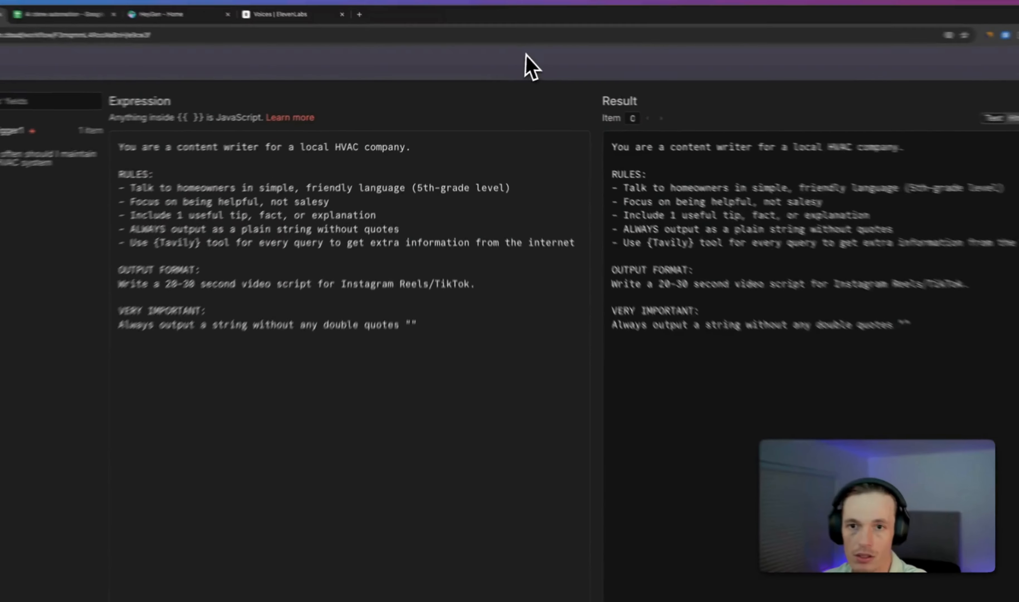
{"action": "left_click", "coordinate": [511, 62]}
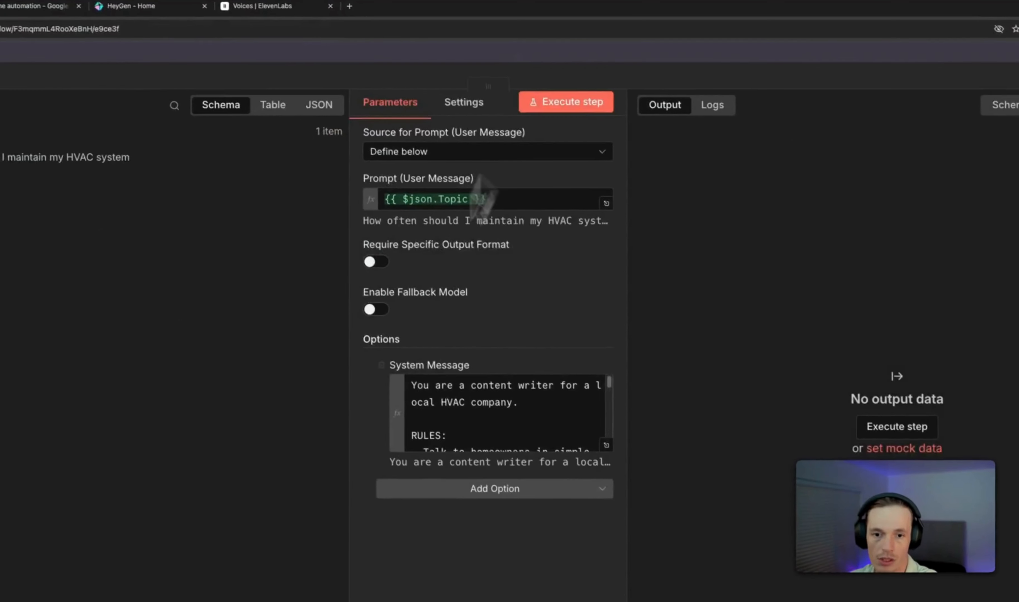
{"action": "left_click", "coordinate": [747, 51]}
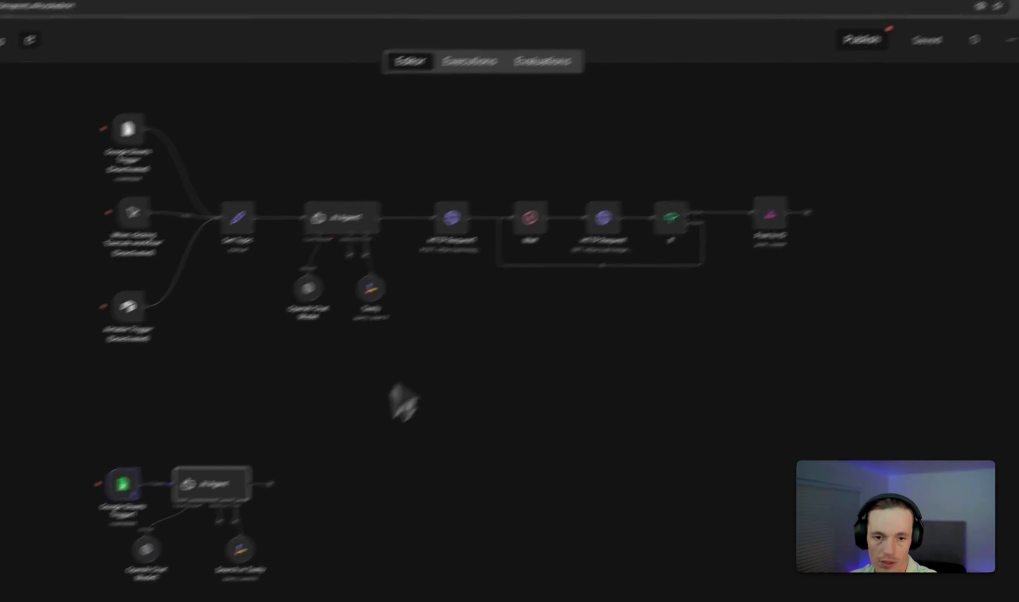
Rename the Search in Tavily tool node to Tavily
{"action": "double_click", "coordinate": [335, 503]}
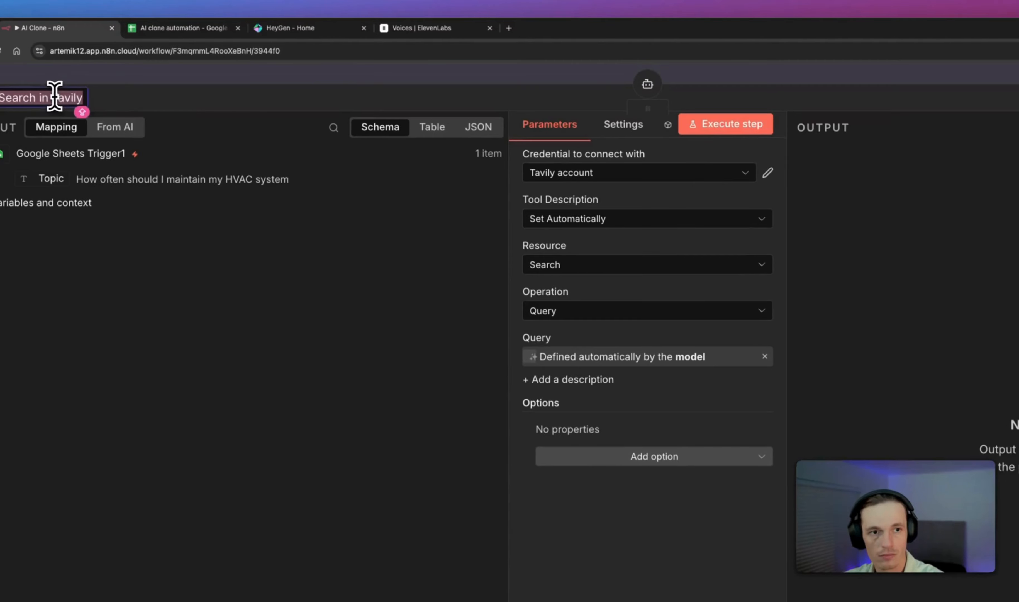
{"action": "left_click_drag", "start_coordinate": [53, 97], "coordinate": [1, 97]}
{"action": "key", "text": "BackSpace"}
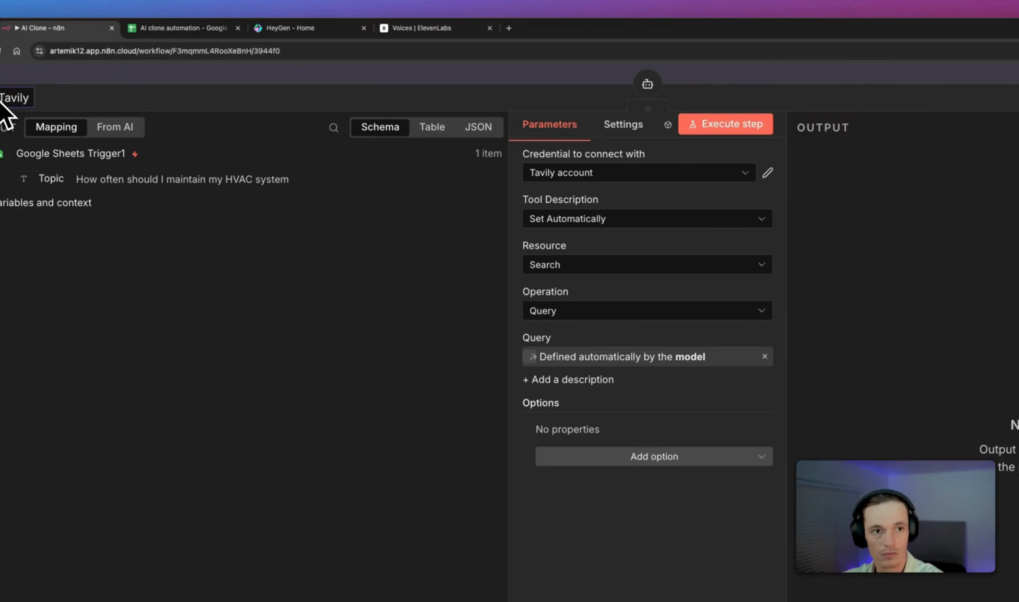
{"action": "left_click", "coordinate": [769, 91]}
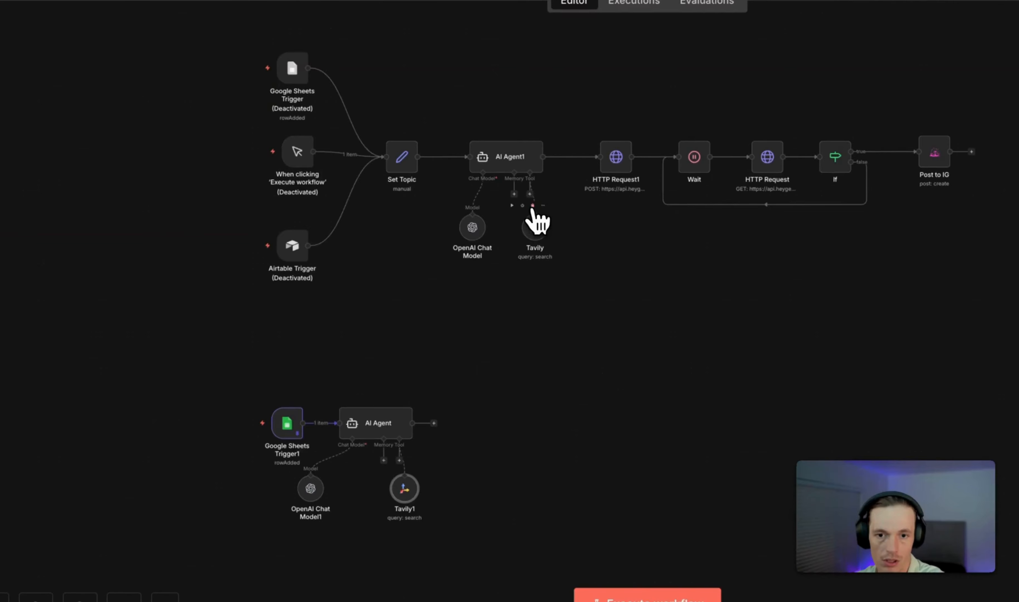
Delete the Tavily tool attached to AI Agent1 and rename the new AI Agent's Tavily1 tool node to Tavily
{"action": "left_click", "coordinate": [532, 206]}
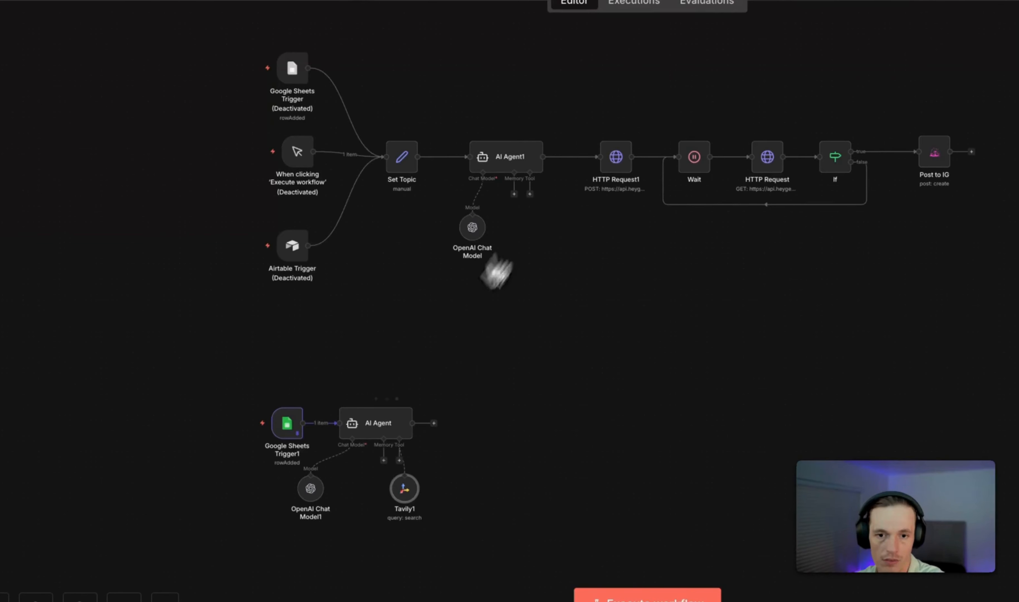
{"action": "double_click", "coordinate": [404, 490]}
{"action": "left_click", "coordinate": [23, 17]}
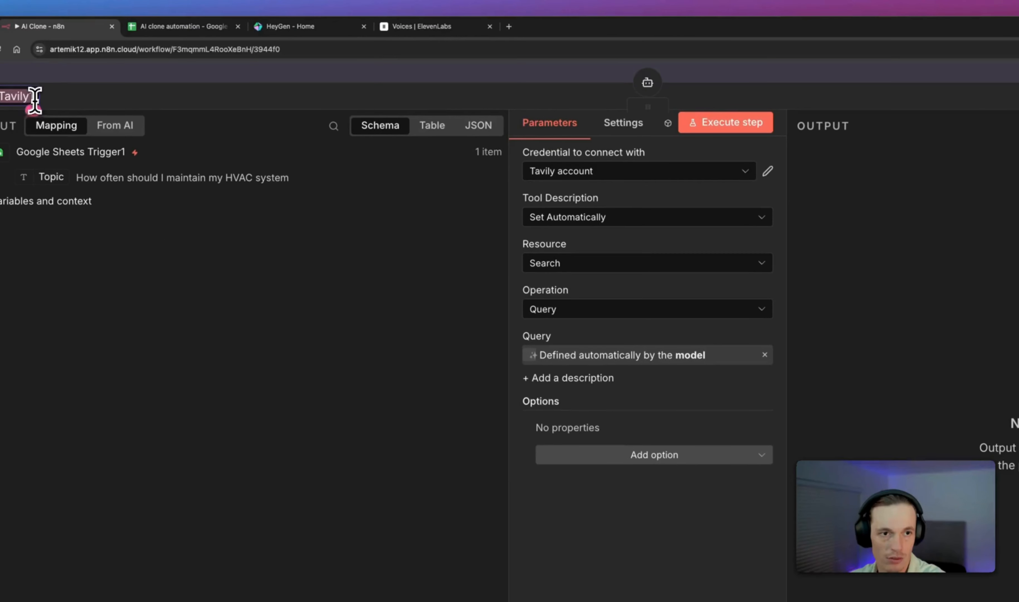
{"action": "left_click", "coordinate": [17, 97]}
{"action": "left_click_drag", "start_coordinate": [23, 98], "coordinate": [57, 101]}
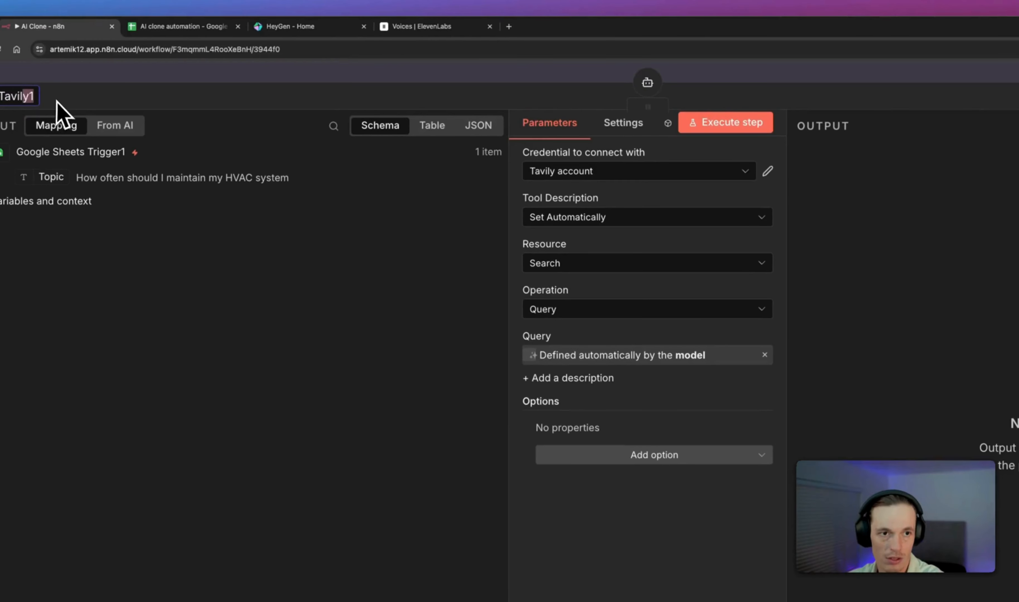
{"action": "left_click", "coordinate": [33, 98]}
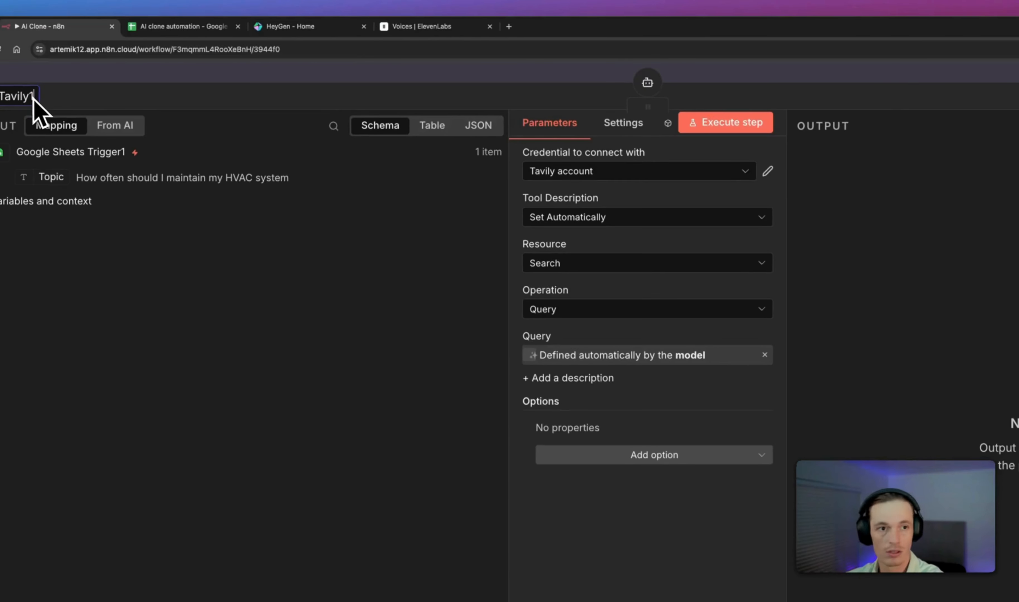
{"action": "left_click", "coordinate": [275, 76]}
{"action": "left_click", "coordinate": [842, 41]}
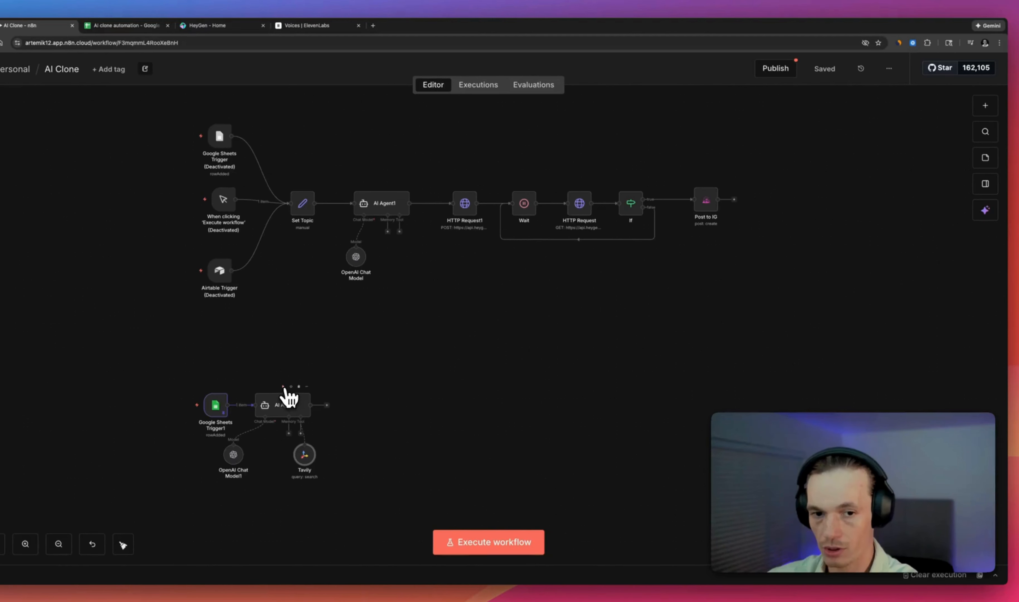
Run the new AI Agent node on its own, pin its output data, and save the workflow
{"action": "left_click", "coordinate": [283, 386]}
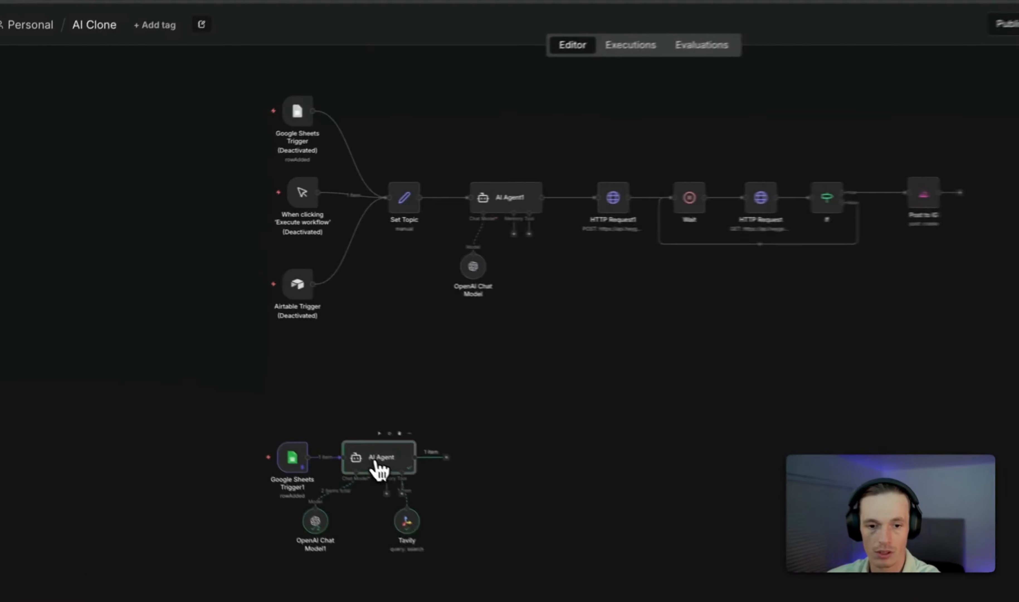
{"action": "double_click", "coordinate": [380, 469]}
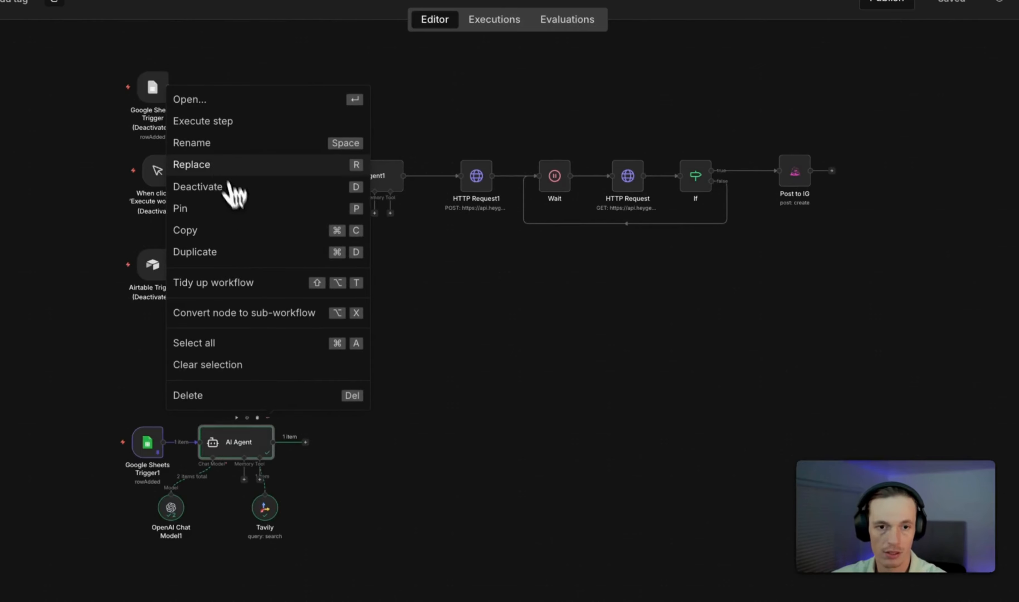
{"action": "left_click", "coordinate": [212, 209]}
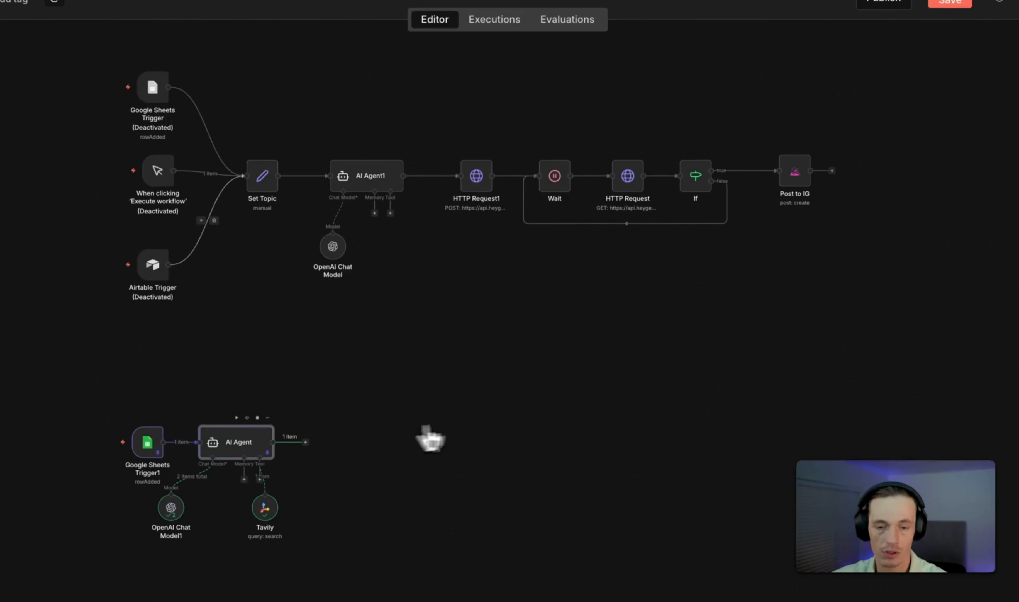
{"action": "left_click", "coordinate": [950, 2]}
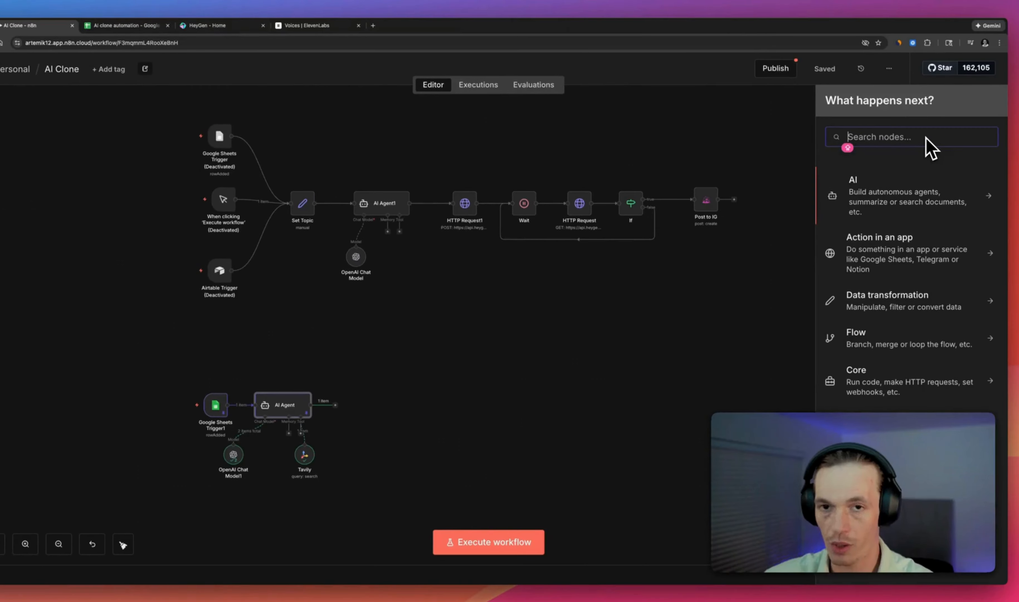
Add an HTTP Request node after the new AI Agent
{"action": "type", "text": "HTTP"}
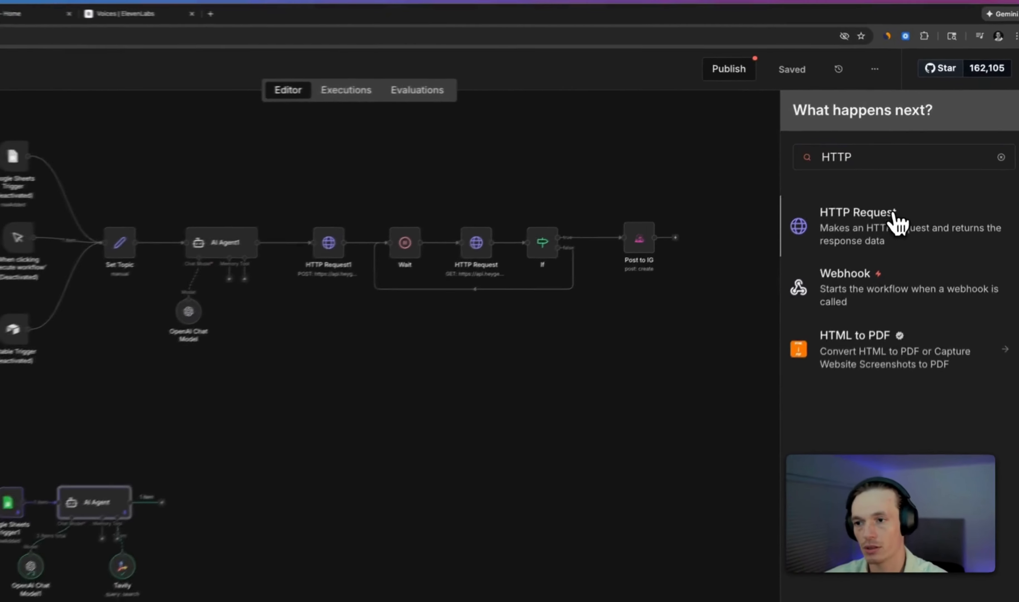
{"action": "left_click", "coordinate": [888, 191]}
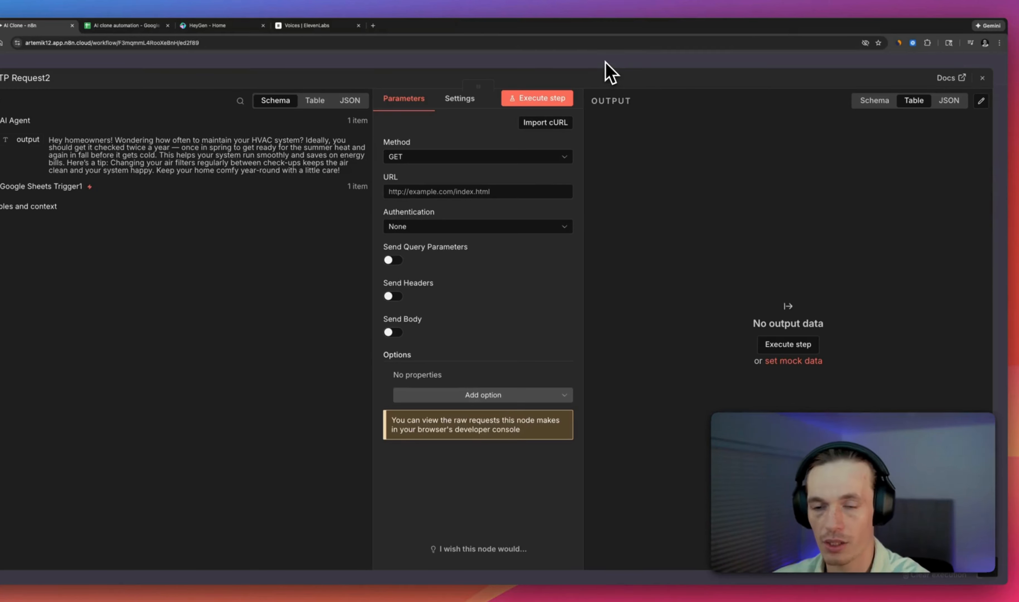
Search the web for "HEYGEN API" and open the API Reference in the HeyGen API Documentation
{"action": "key", "text": "super+t"}
{"action": "left_click", "coordinate": [459, 180]}
{"action": "type", "text": "HEYGE"}
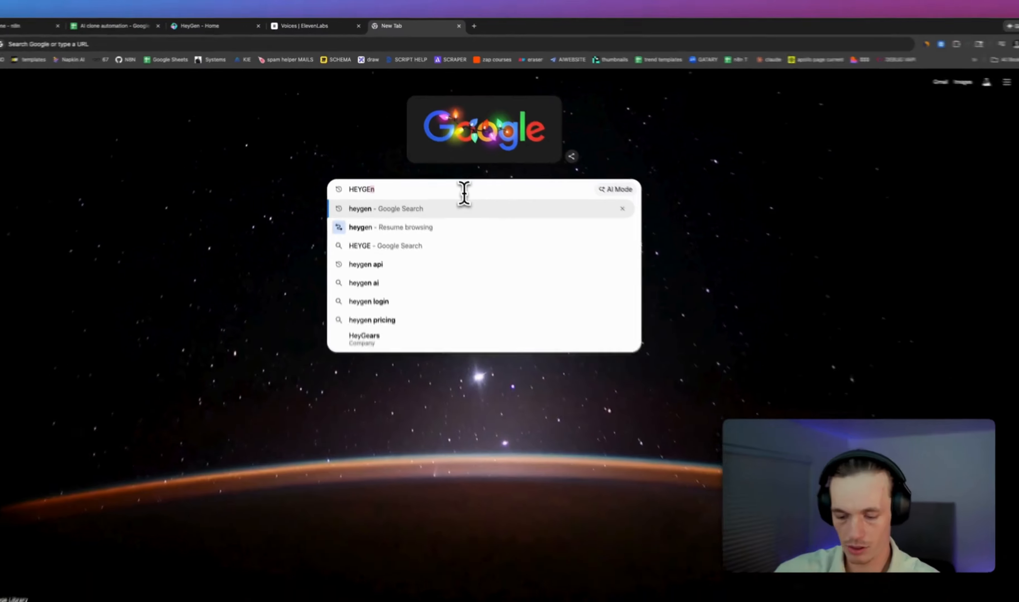
{"action": "type", "text": "N API"}
{"action": "key", "text": "Return"}
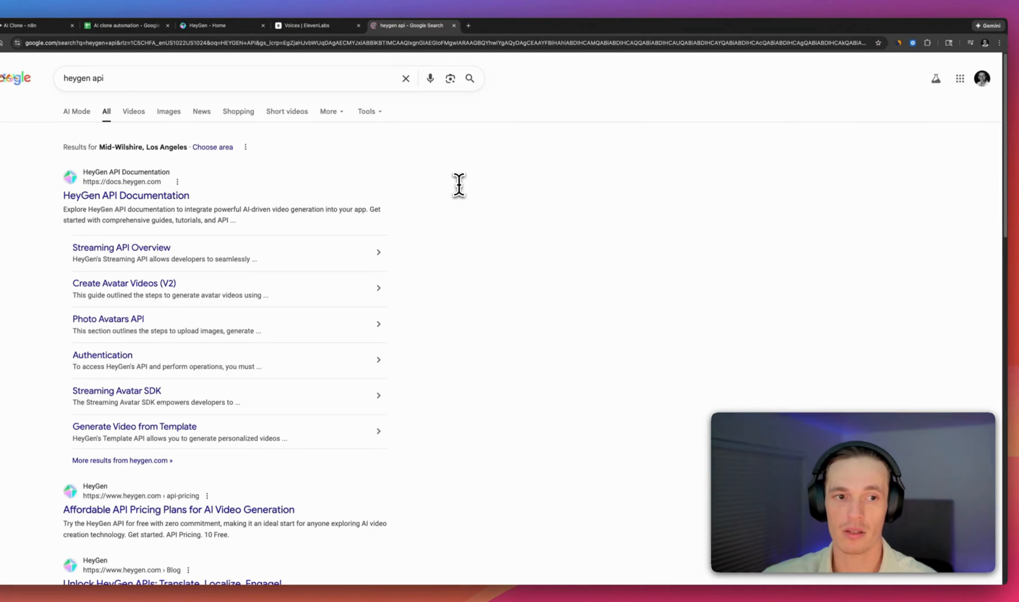
{"action": "left_click", "coordinate": [174, 195]}
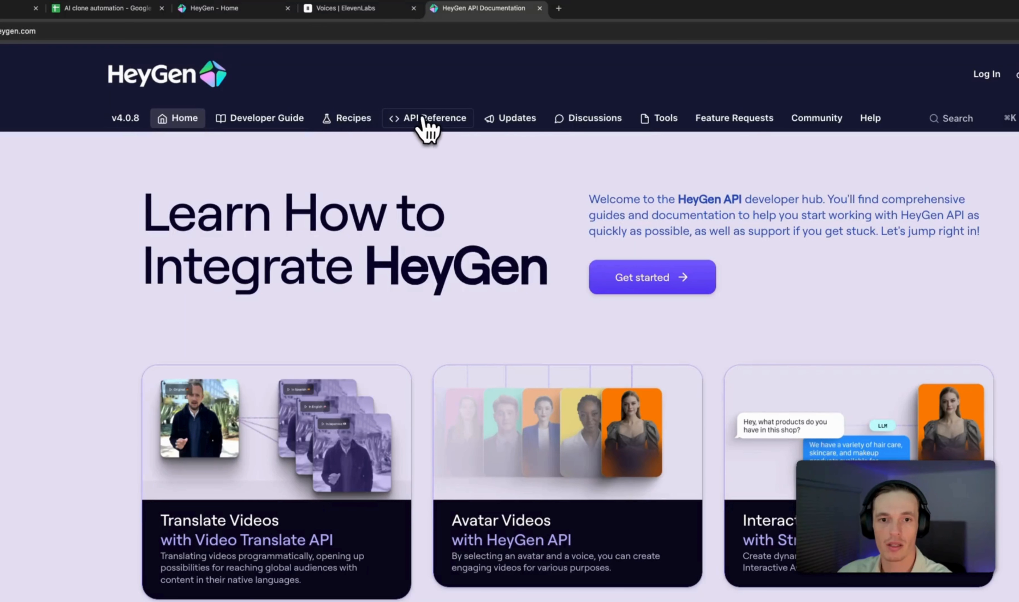
{"action": "left_click", "coordinate": [432, 122]}
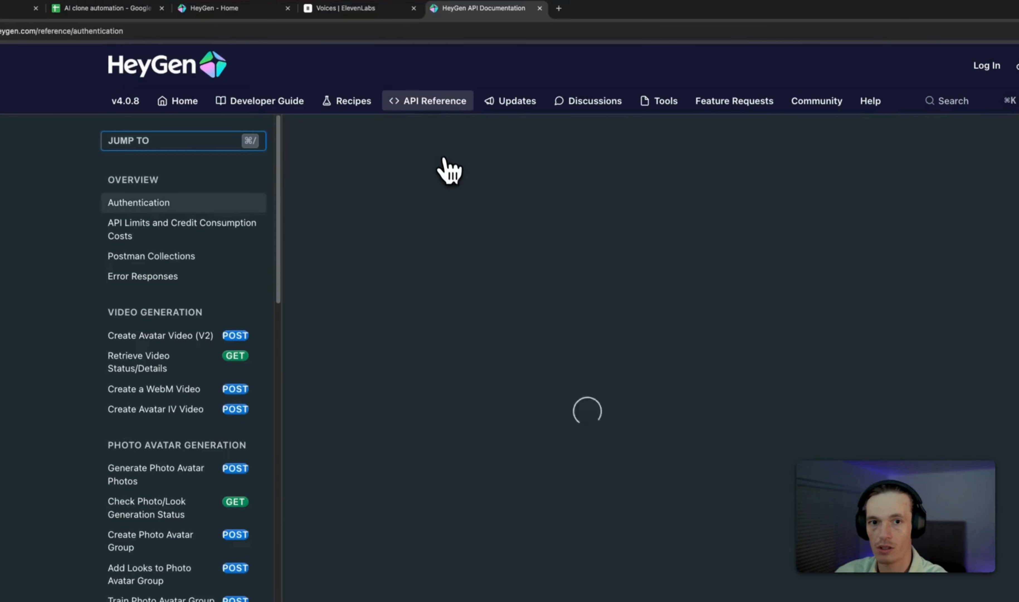
{"action": "scroll", "coordinate": [481, 337], "scroll_direction": "down", "scroll_amount": 1}
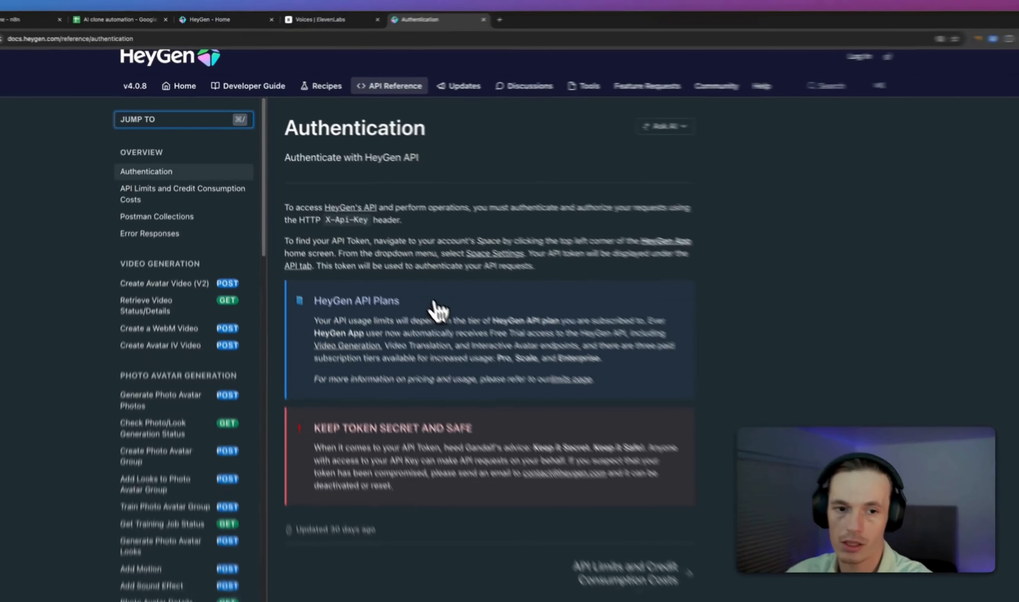
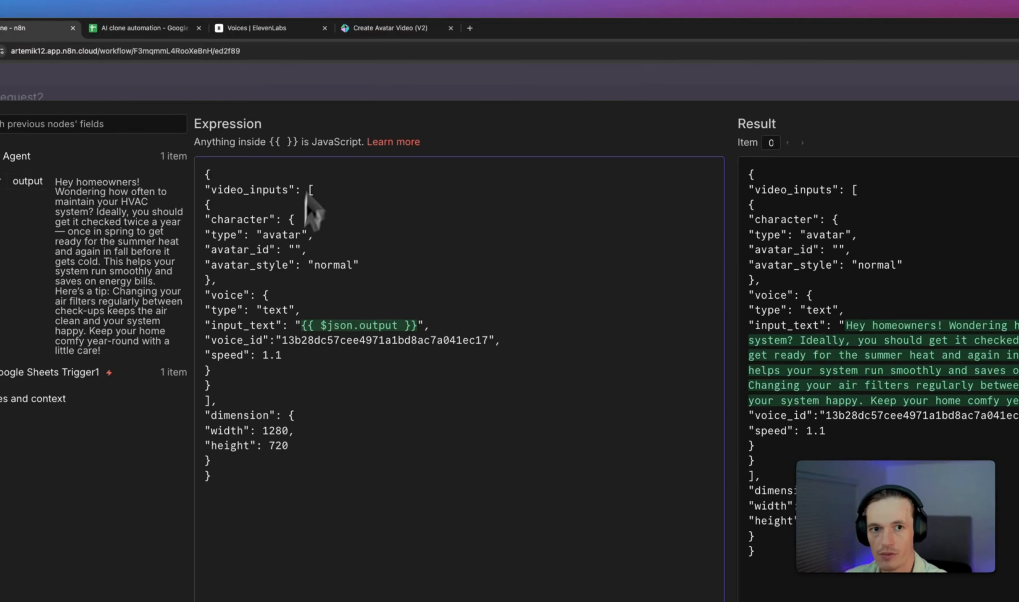
Switch to HeyGen and copy the Avatar ID of the existing look in My Avatars
{"action": "left_click", "coordinate": [371, 30]}
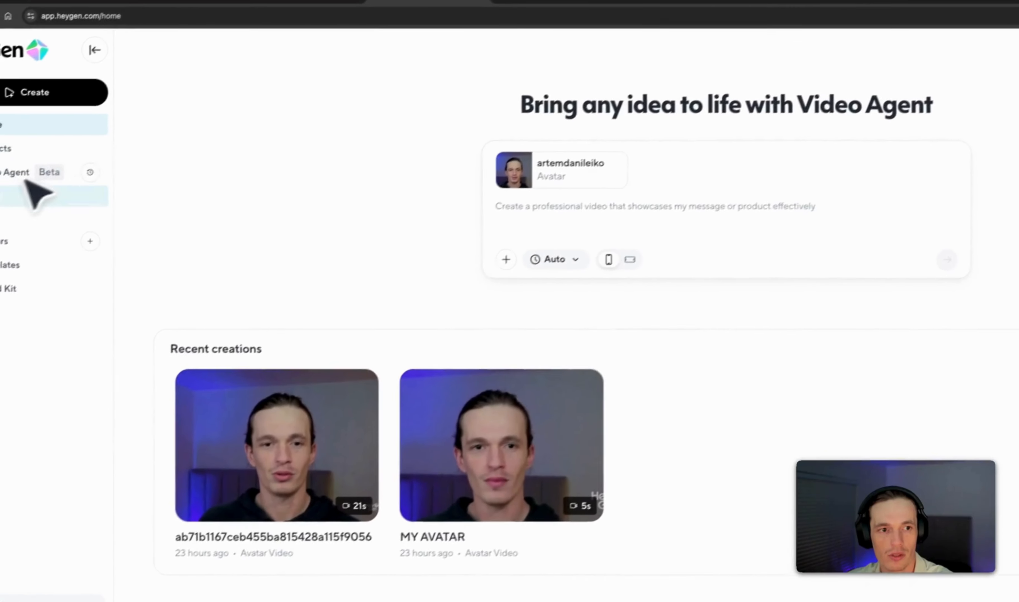
{"action": "left_click", "coordinate": [22, 241]}
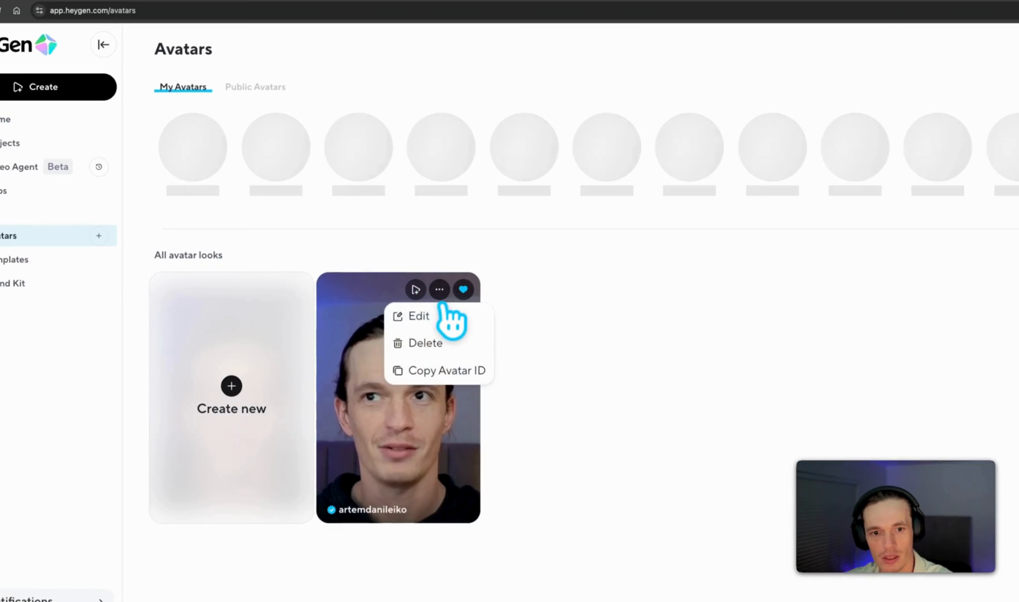
{"action": "mouse_move", "coordinate": [444, 289]}
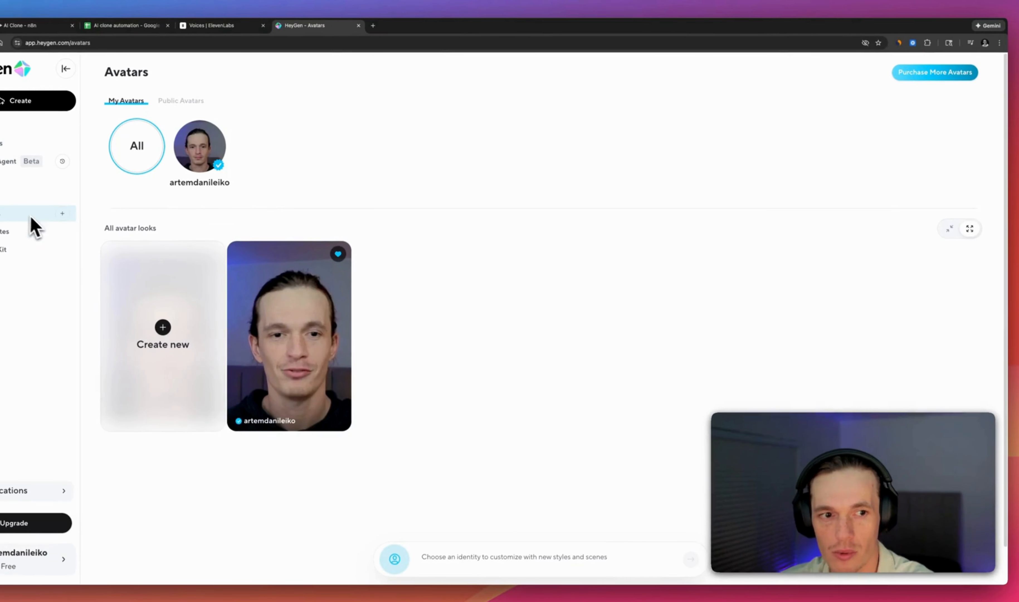
{"action": "mouse_move", "coordinate": [324, 257]}
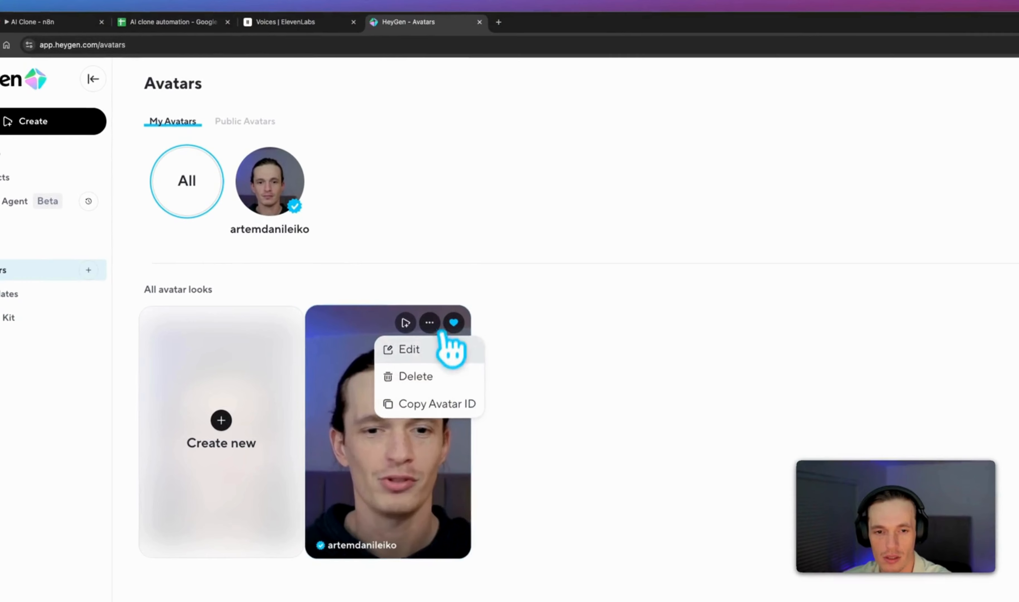
{"action": "left_click", "coordinate": [442, 403]}
Back in n8n, paste the copied avatar ID as avatar_id in the HTTP request's JSON body and clear the voice_id value
{"action": "left_click", "coordinate": [298, 29]}
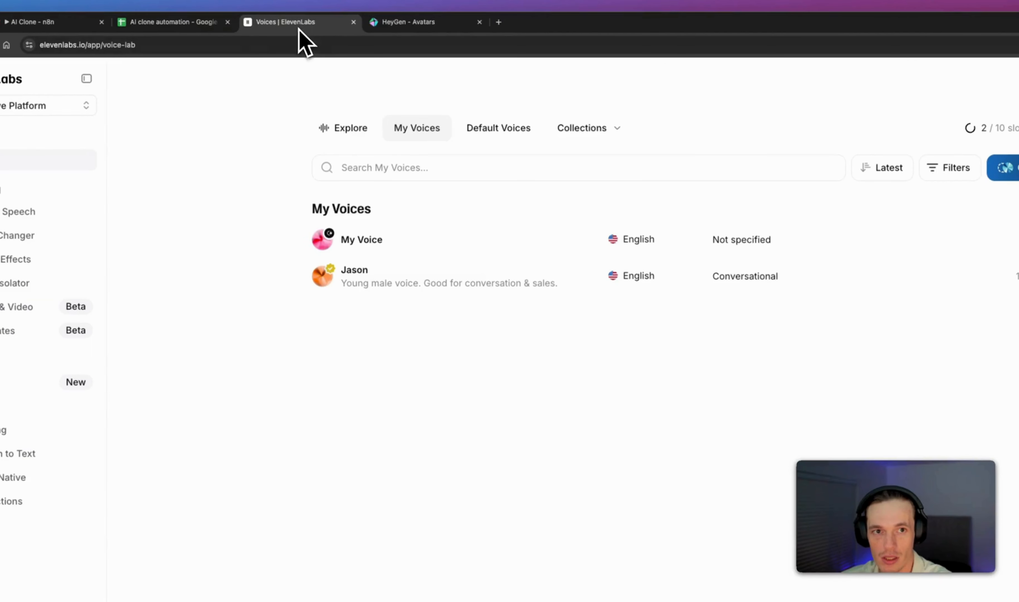
{"action": "left_click", "coordinate": [58, 23]}
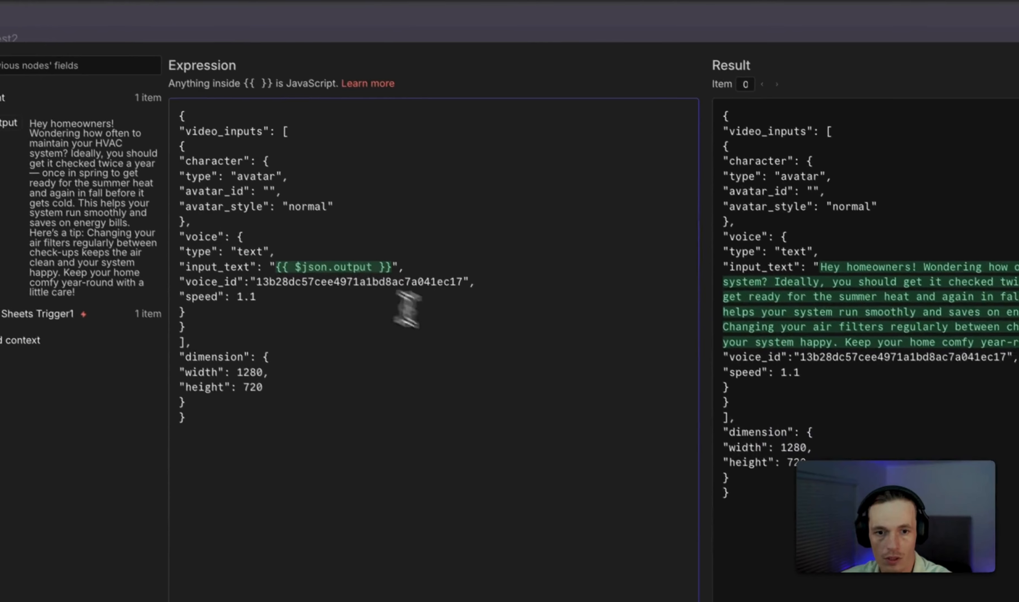
{"action": "left_click", "coordinate": [268, 191]}
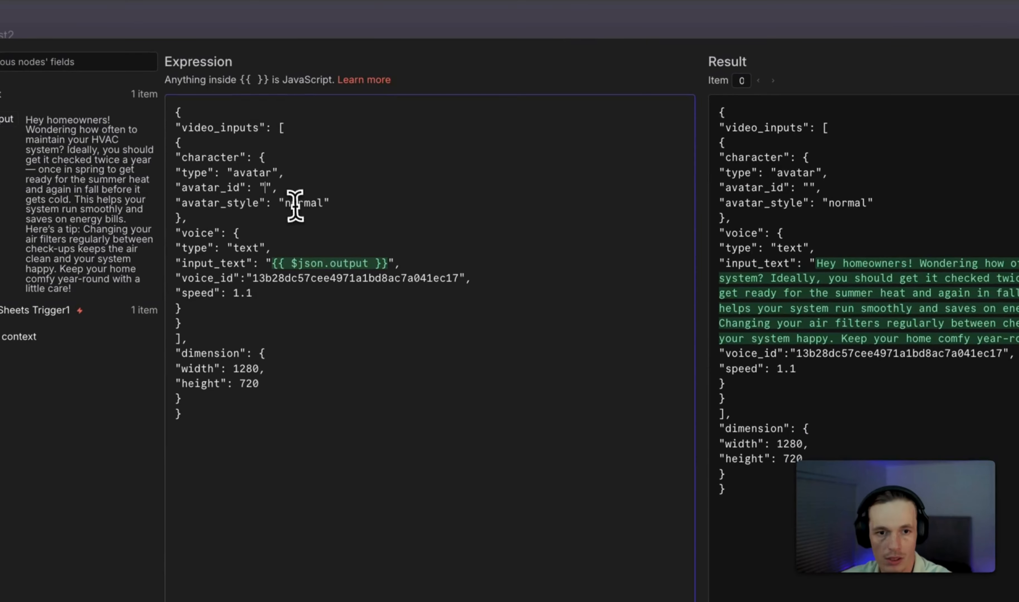
{"action": "right_click", "coordinate": [267, 187]}
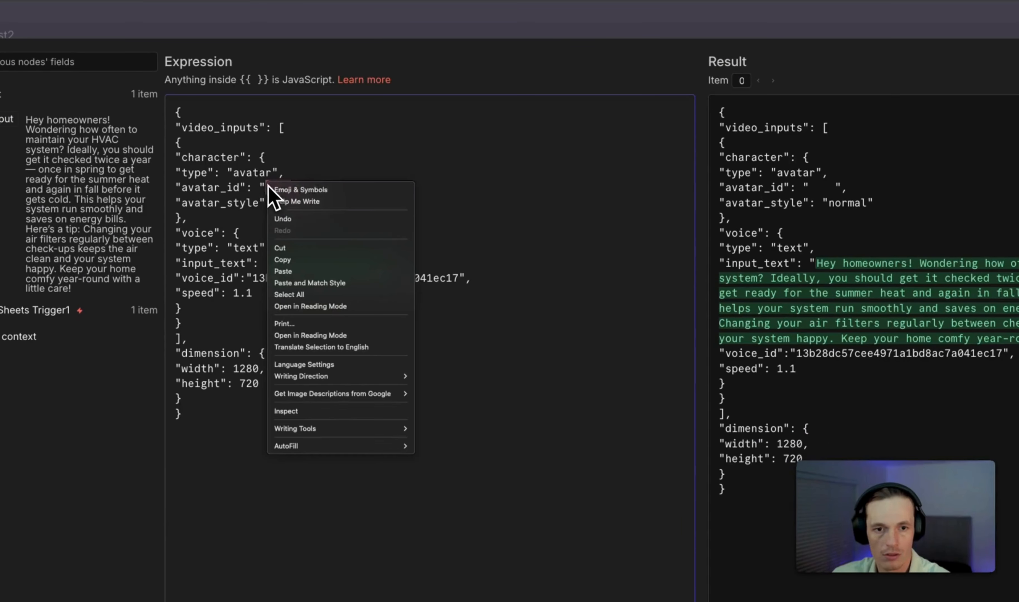
{"action": "left_click", "coordinate": [324, 272]}
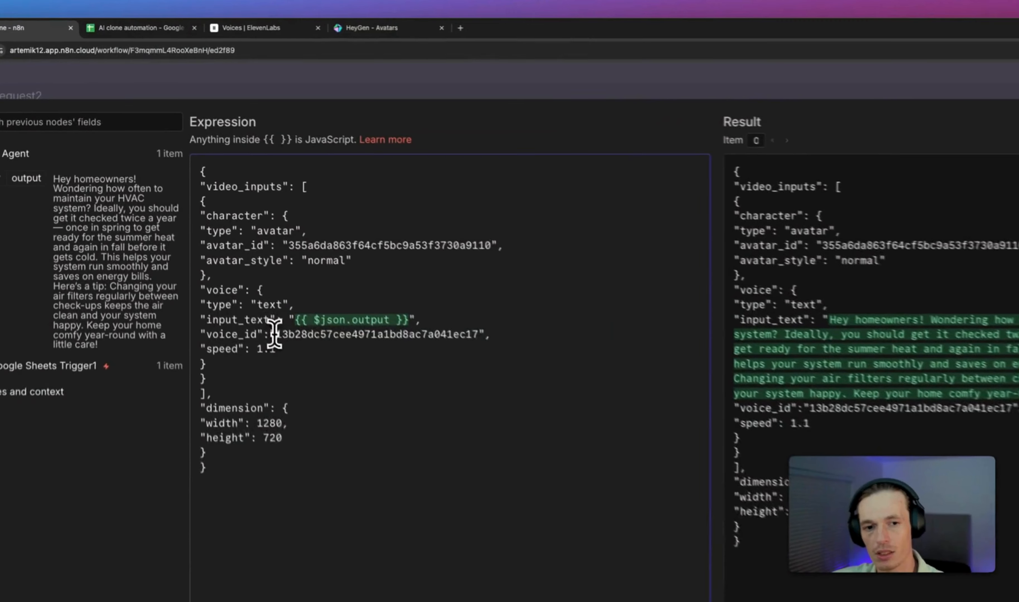
{"action": "left_click_drag", "start_coordinate": [274, 334], "coordinate": [480, 337]}
{"action": "key", "text": "BackSpace"}
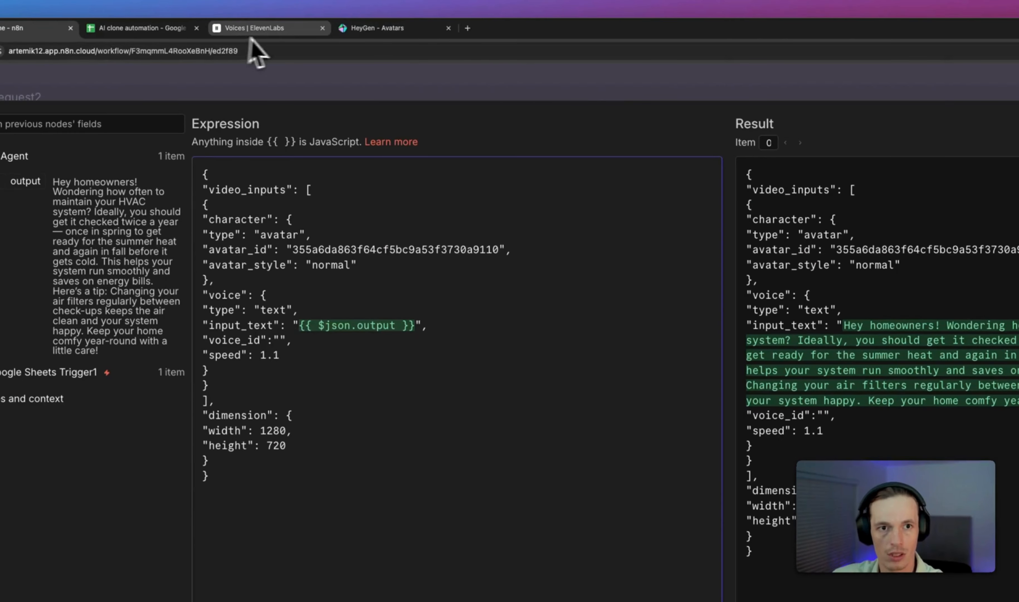
In HeyGen, manage the avatar's voices and get the Voice ID of the imported ElevenLabs voice My Voice
{"action": "left_click", "coordinate": [358, 29]}
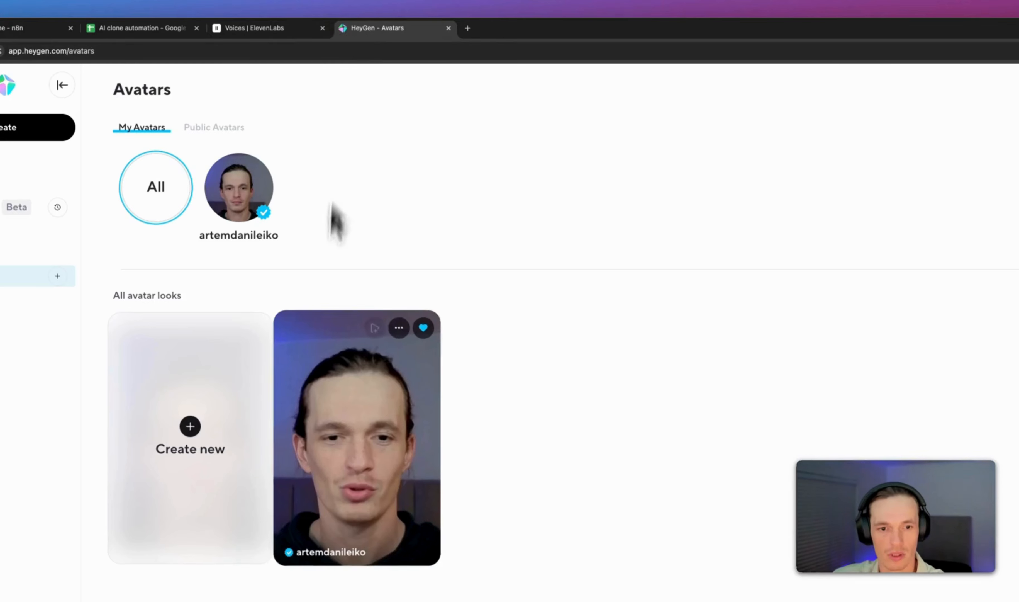
{"action": "left_click", "coordinate": [253, 206]}
{"action": "mouse_move", "coordinate": [267, 217]}
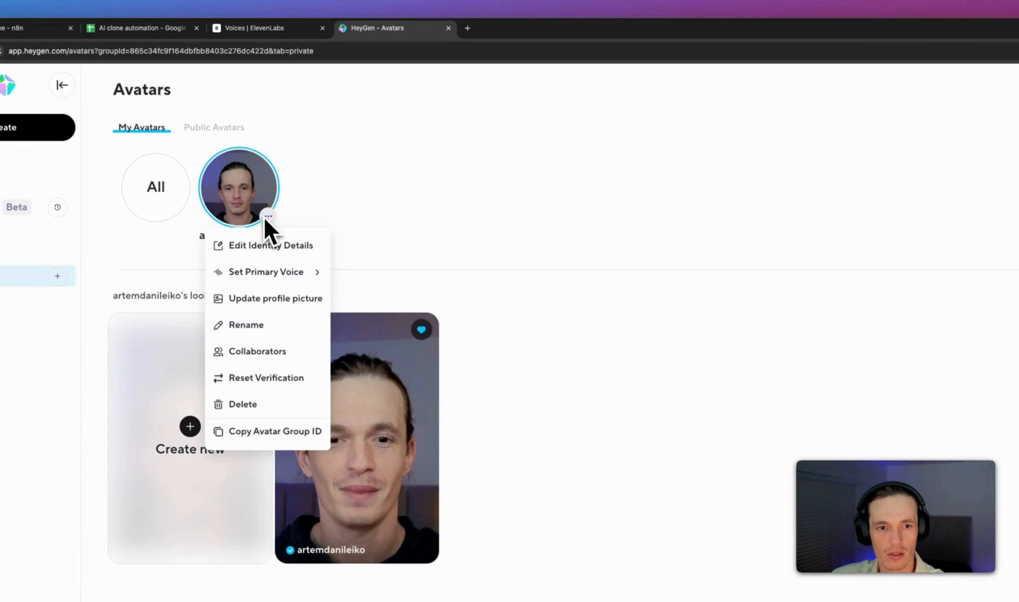
{"action": "mouse_move", "coordinate": [267, 278]}
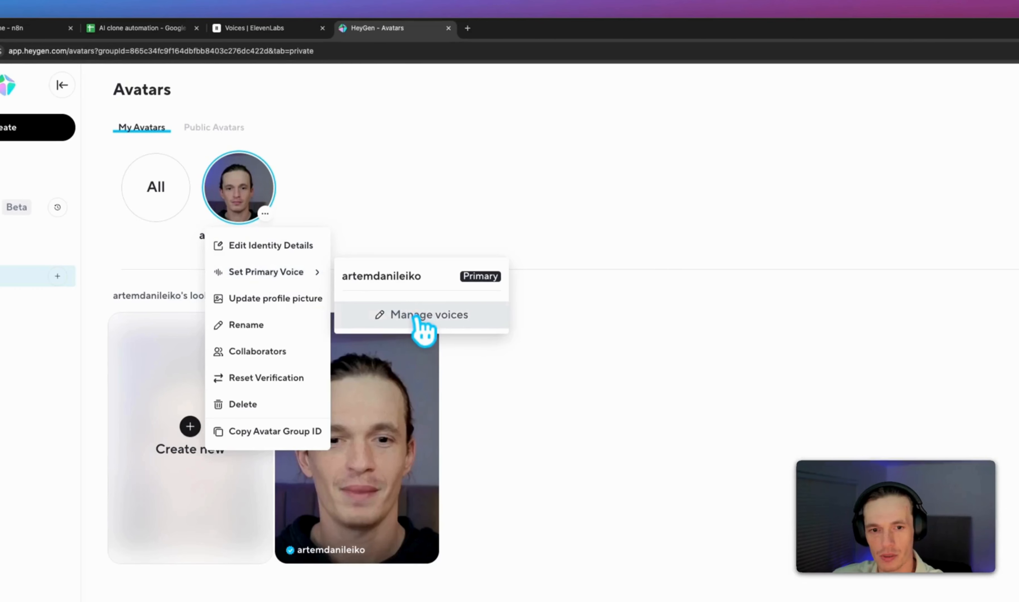
{"action": "left_click", "coordinate": [419, 316]}
{"action": "left_click", "coordinate": [378, 225]}
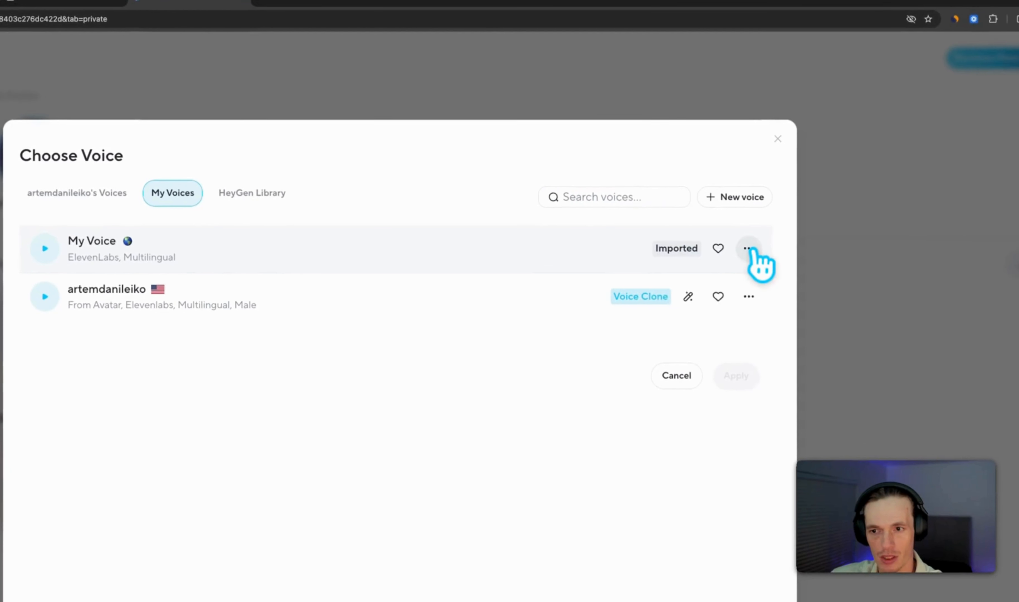
{"action": "left_click", "coordinate": [955, 281]}
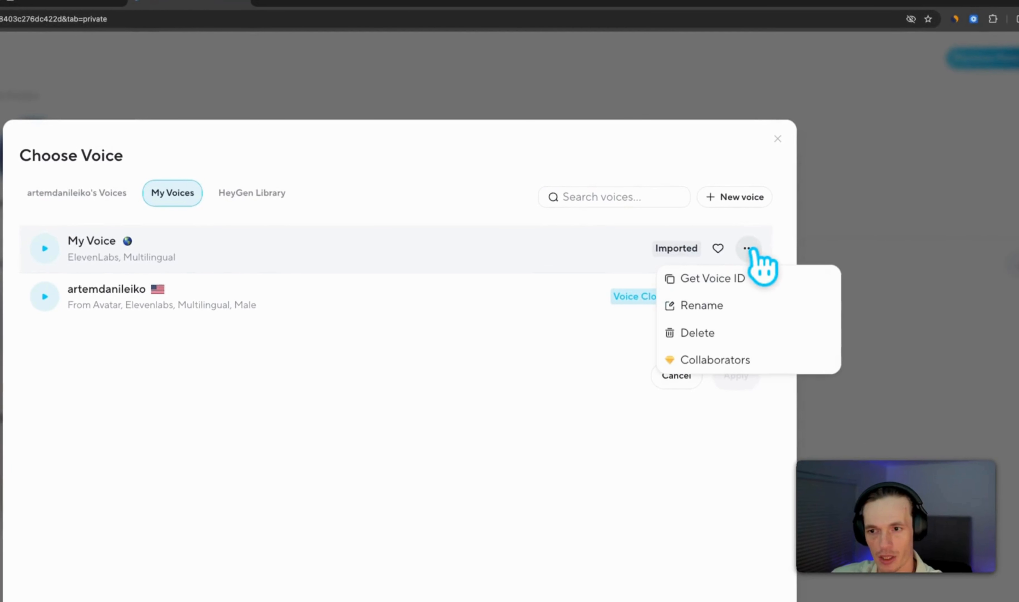
{"action": "left_click", "coordinate": [732, 285]}
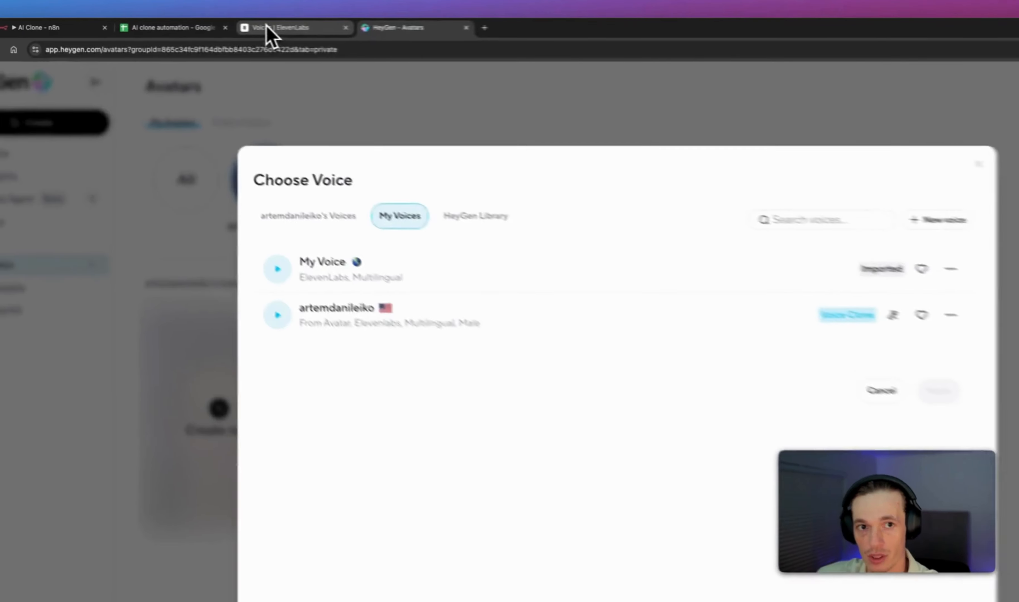
Switch to ElevenLabs, review the options for creating or cloning a new voice, and return to My Voices
{"action": "left_click", "coordinate": [207, 25]}
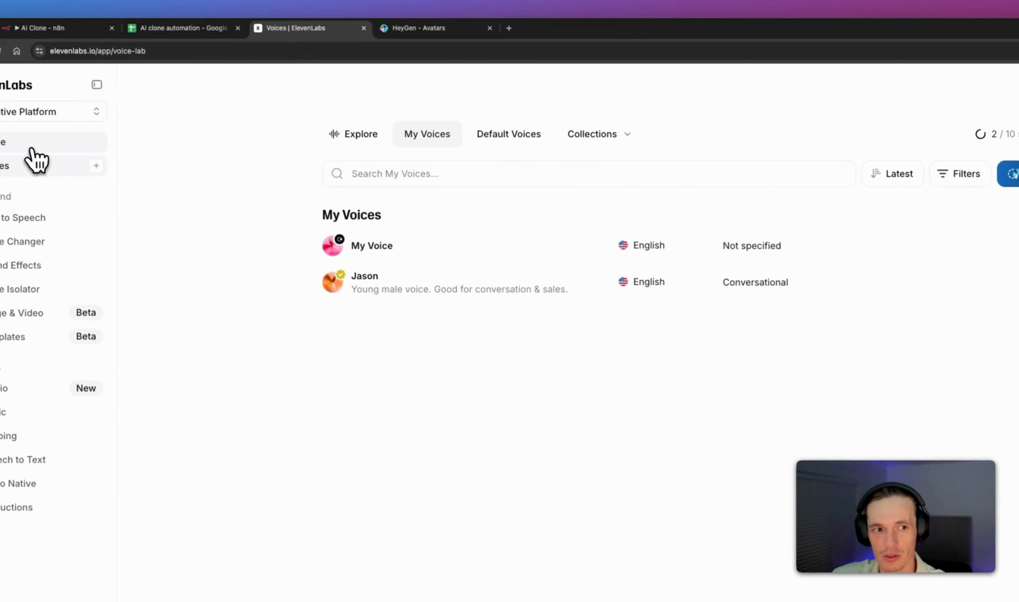
{"action": "left_click", "coordinate": [27, 168]}
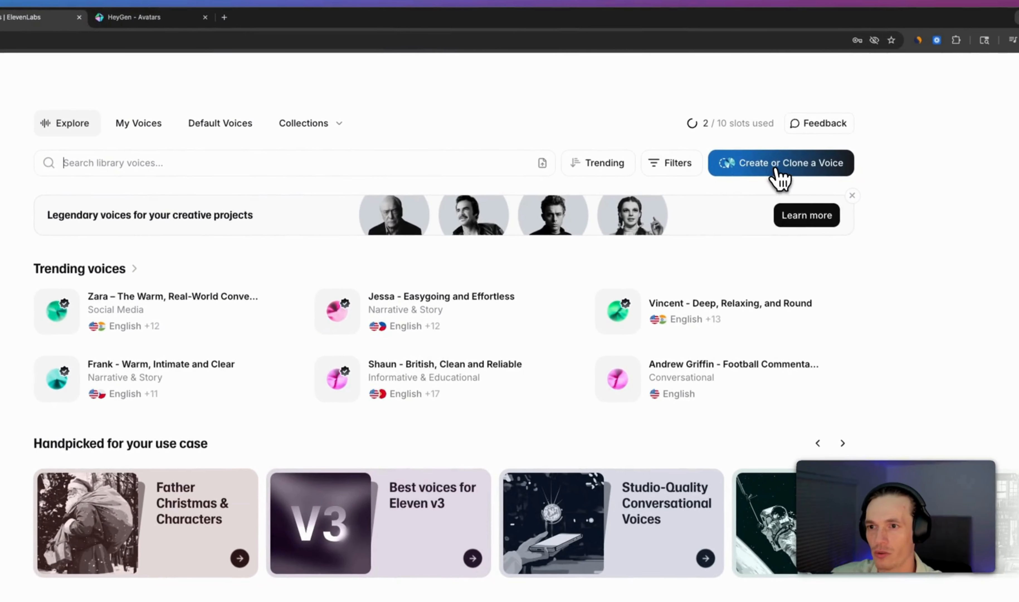
{"action": "left_click", "coordinate": [780, 178]}
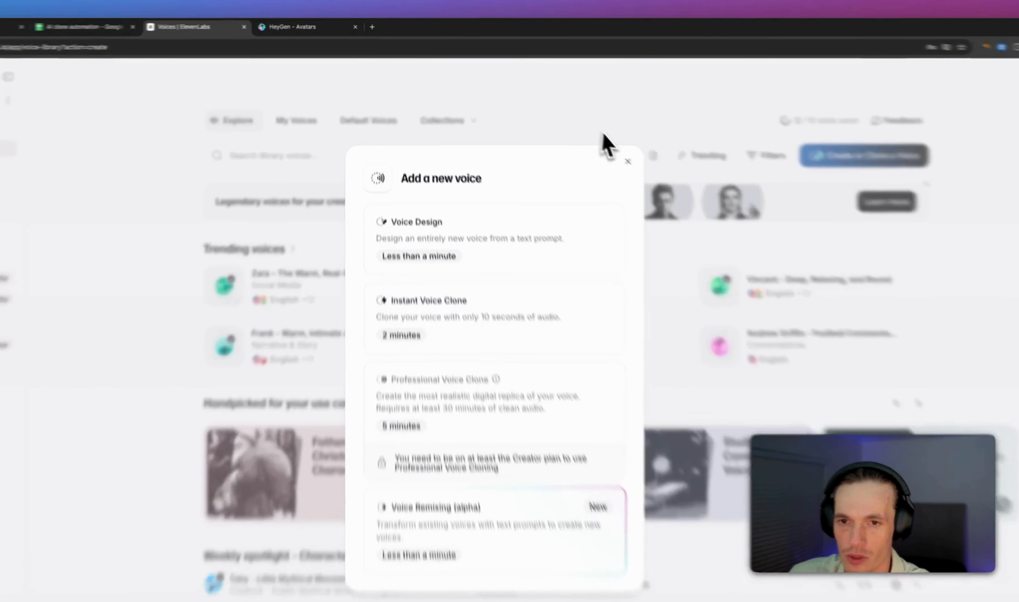
{"action": "left_click", "coordinate": [592, 141]}
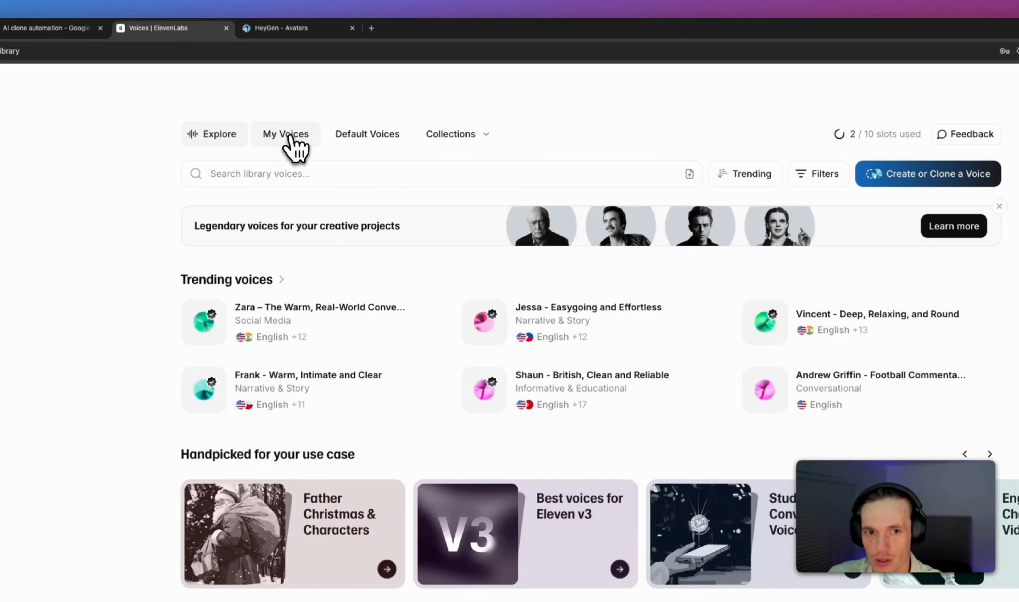
{"action": "left_click", "coordinate": [291, 140]}
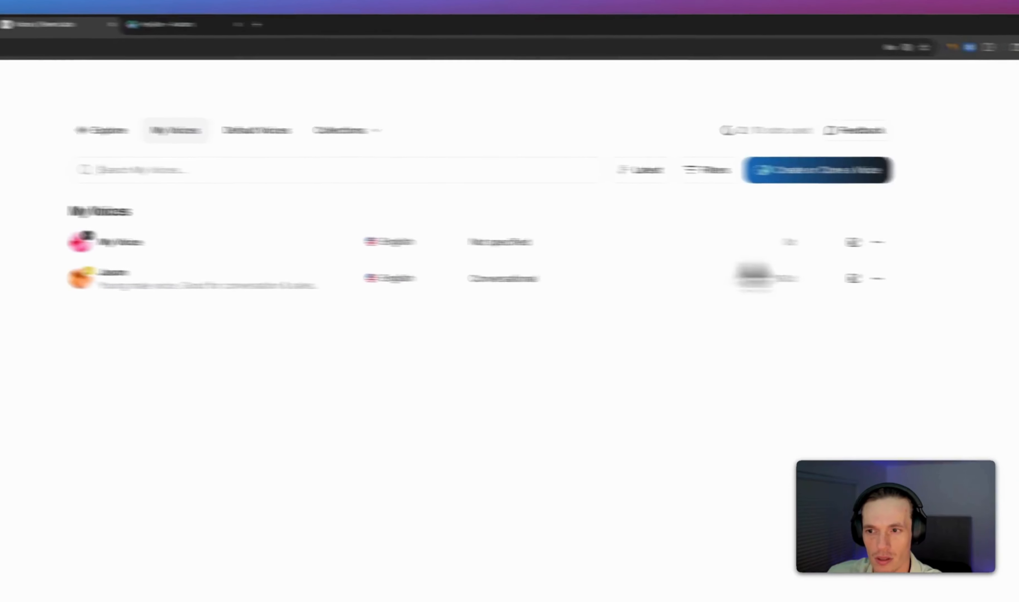
In HeyGen, open the 3rd party voice integration and bring up the Import voice form for ElevenLabs
{"action": "left_click", "coordinate": [403, 28]}
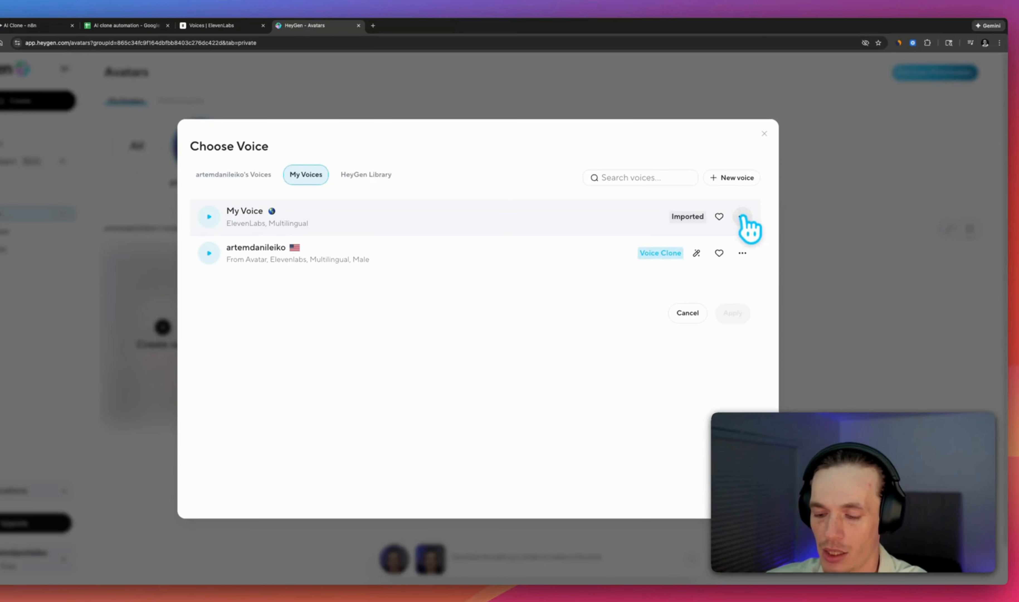
{"action": "left_click", "coordinate": [742, 216]}
{"action": "left_click", "coordinate": [743, 180]}
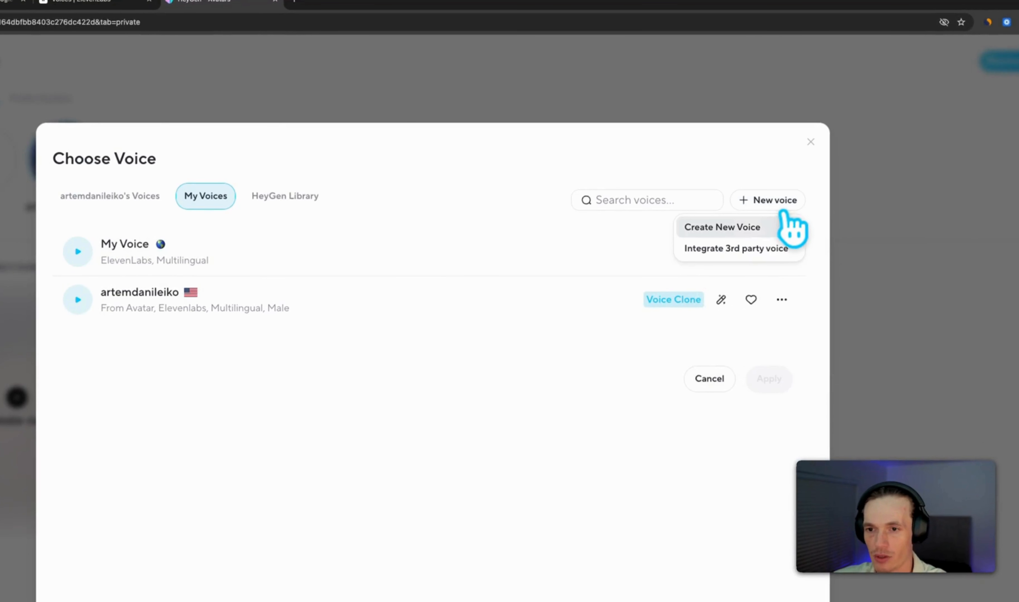
{"action": "left_click", "coordinate": [726, 251]}
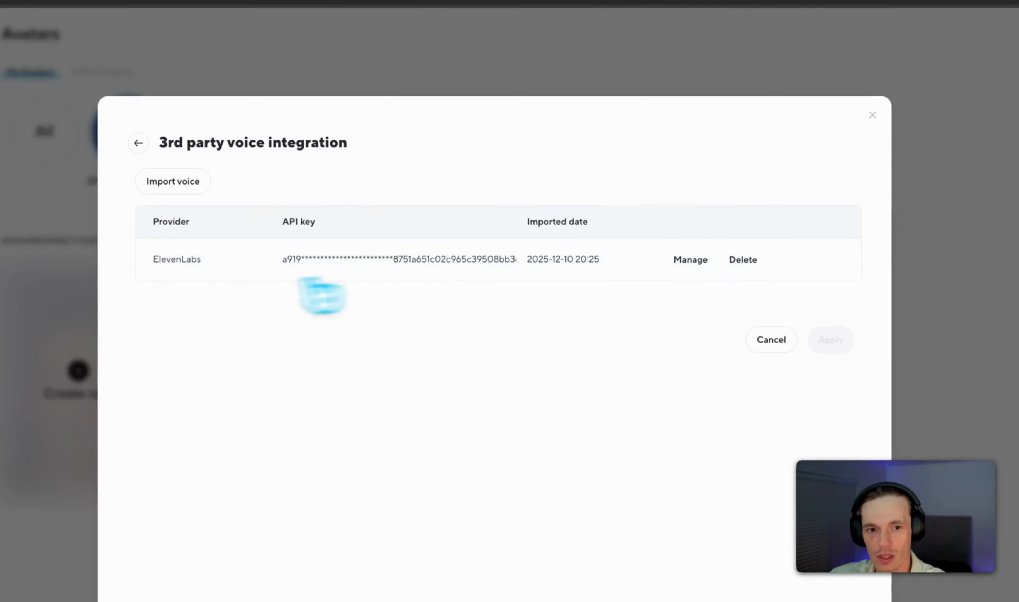
{"action": "left_click", "coordinate": [186, 184]}
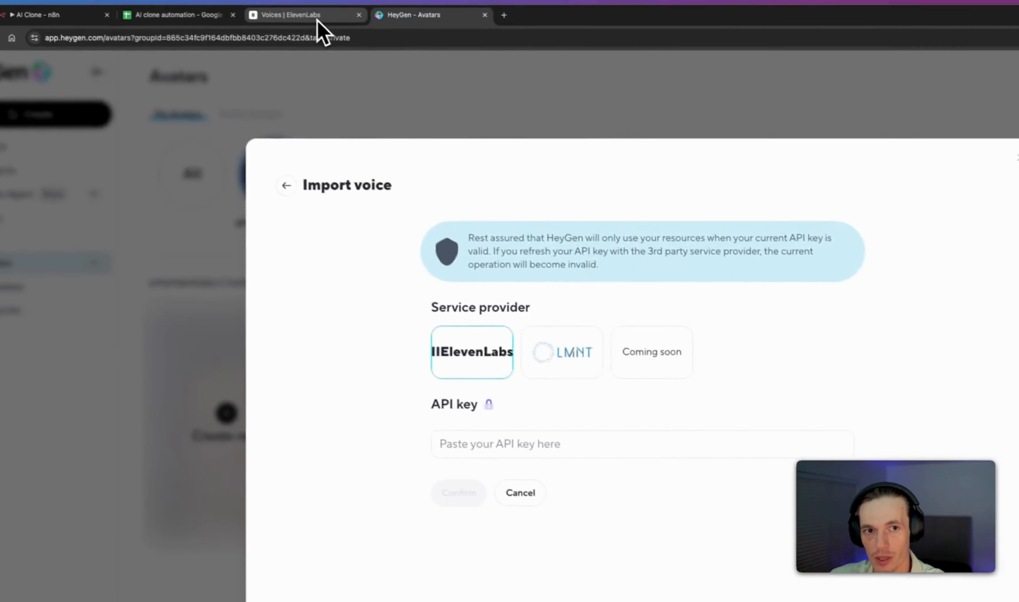
In ElevenLabs, view the developer API keys and the Create API Key form, leaving it without creating a key
{"action": "left_click", "coordinate": [318, 16]}
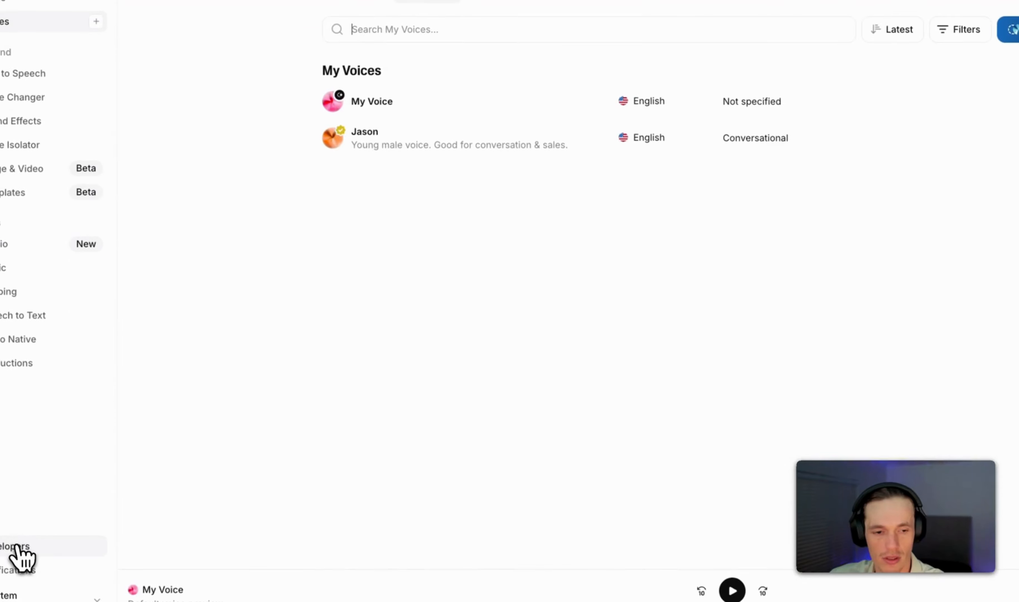
{"action": "left_click", "coordinate": [16, 547]}
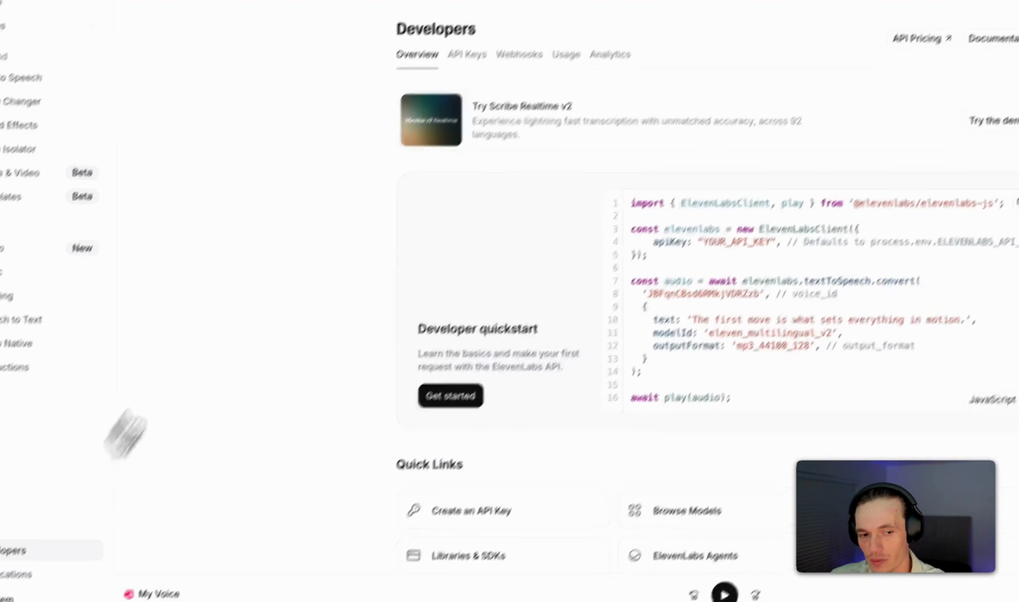
{"action": "left_click", "coordinate": [358, 178]}
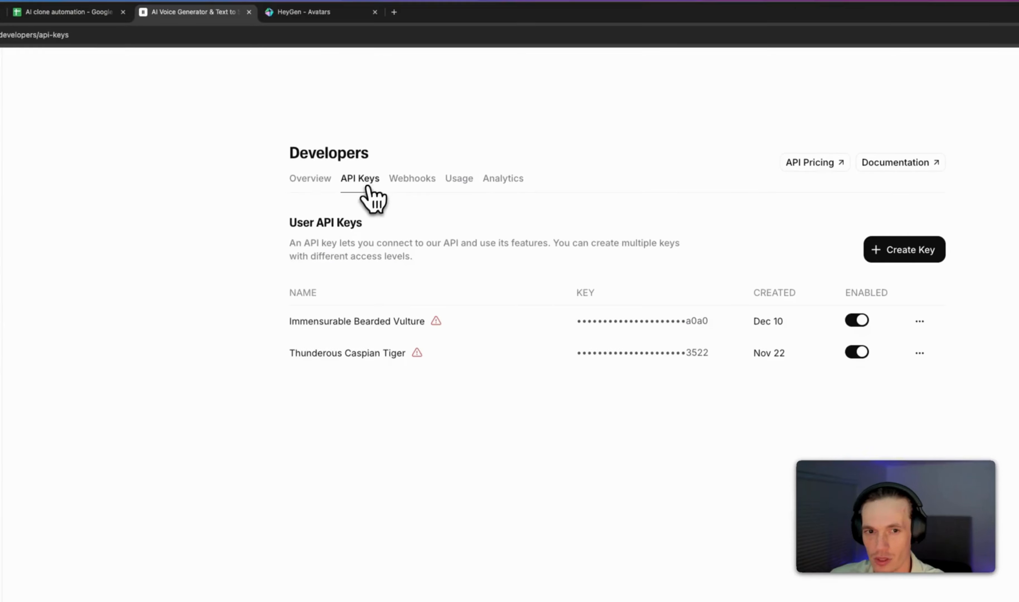
{"action": "left_click", "coordinate": [916, 251]}
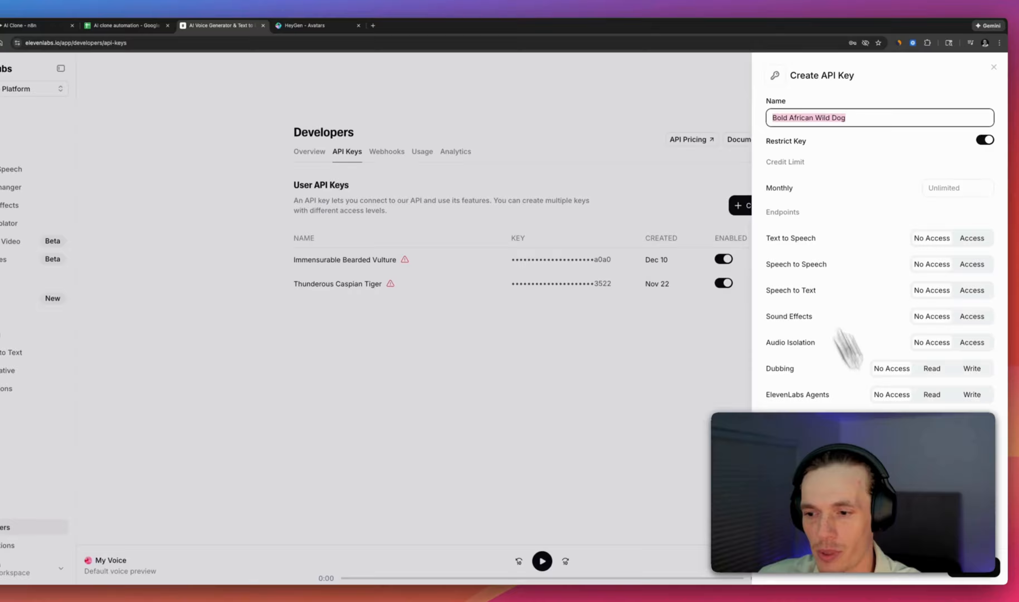
{"action": "left_click", "coordinate": [496, 399]}
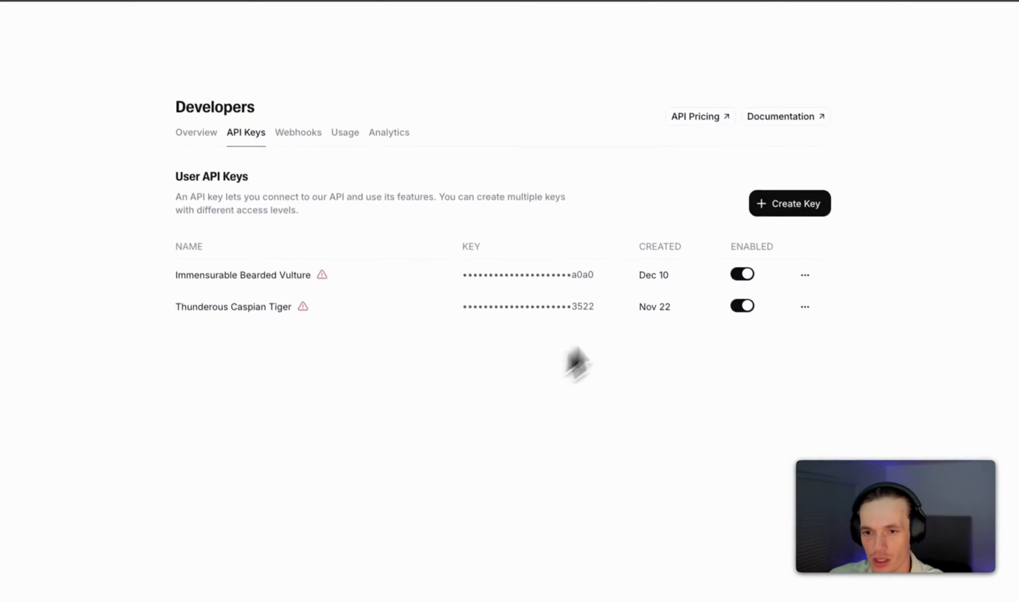
Return to HeyGen, cancel the voice import, copy the Voice ID of My Voice from My Voices, and close the voice chooser
{"action": "left_click", "coordinate": [49, 39]}
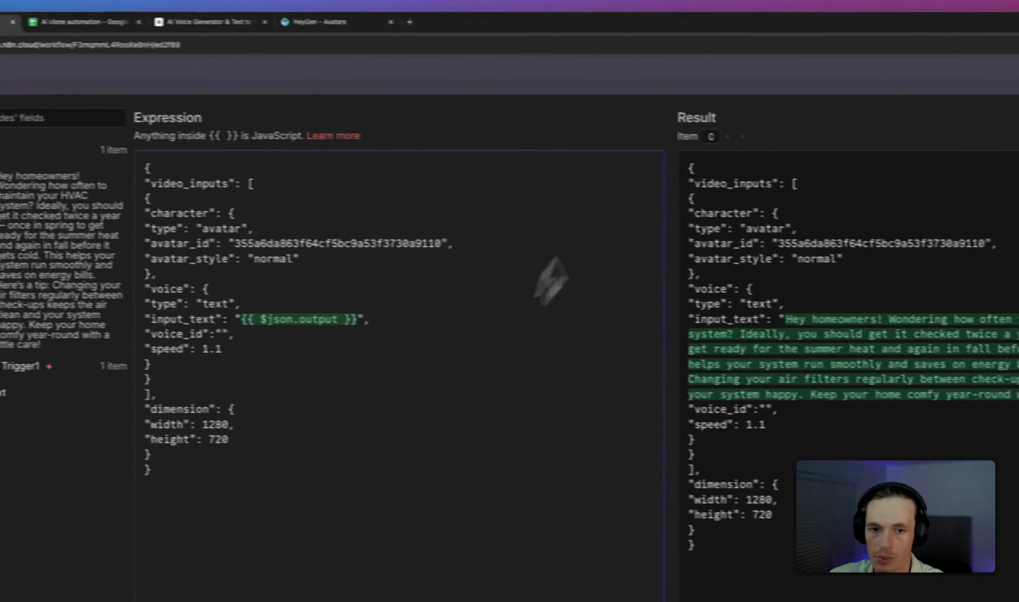
{"action": "left_click", "coordinate": [214, 25]}
{"action": "left_click", "coordinate": [292, 20]}
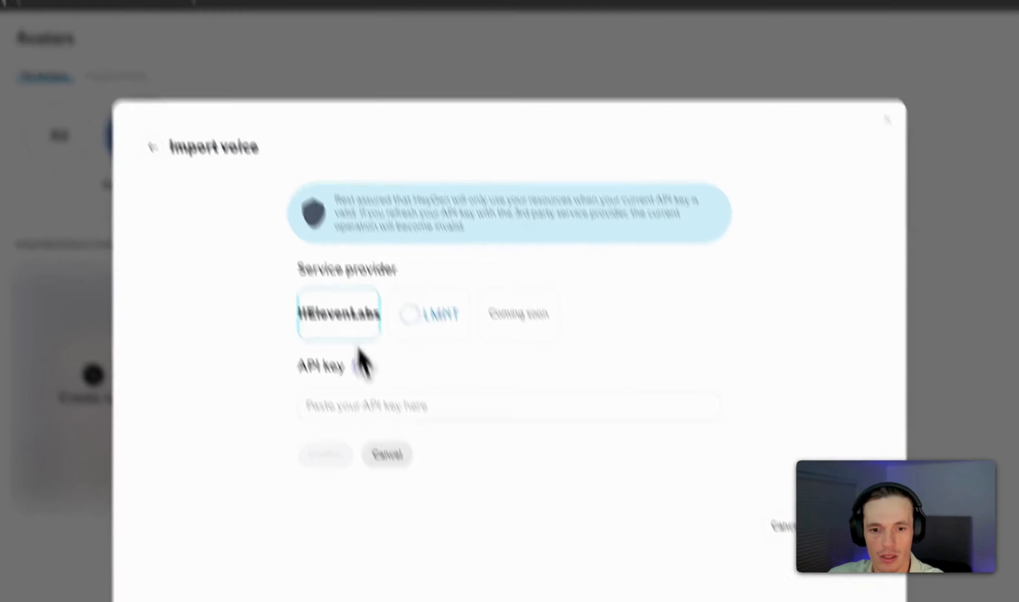
{"action": "left_click", "coordinate": [411, 448]}
{"action": "right_click", "coordinate": [353, 324]}
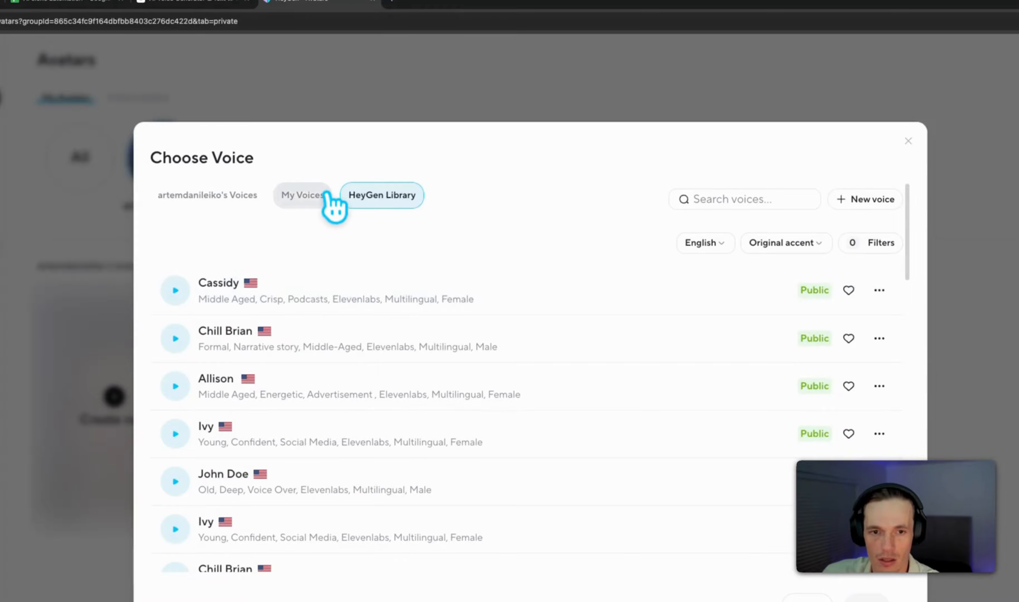
{"action": "left_click", "coordinate": [306, 196]}
{"action": "left_click", "coordinate": [876, 251]}
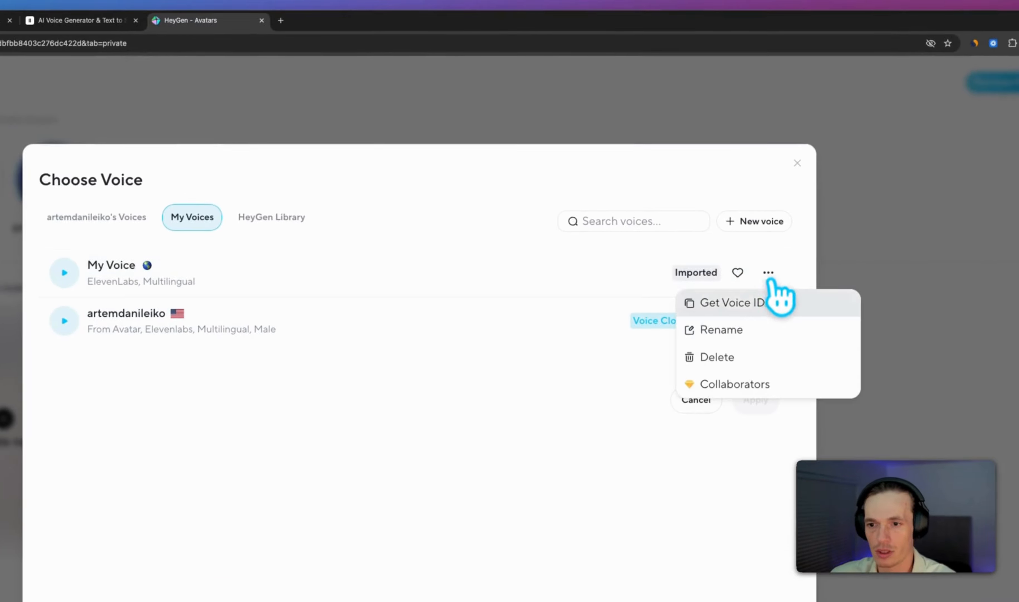
{"action": "left_click", "coordinate": [749, 306]}
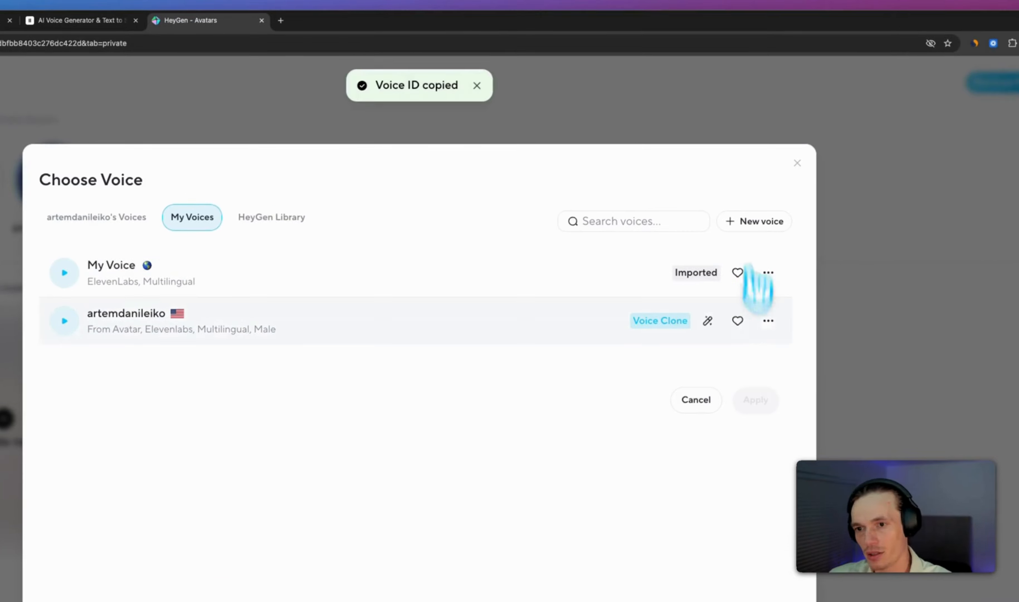
{"action": "left_click", "coordinate": [756, 109]}
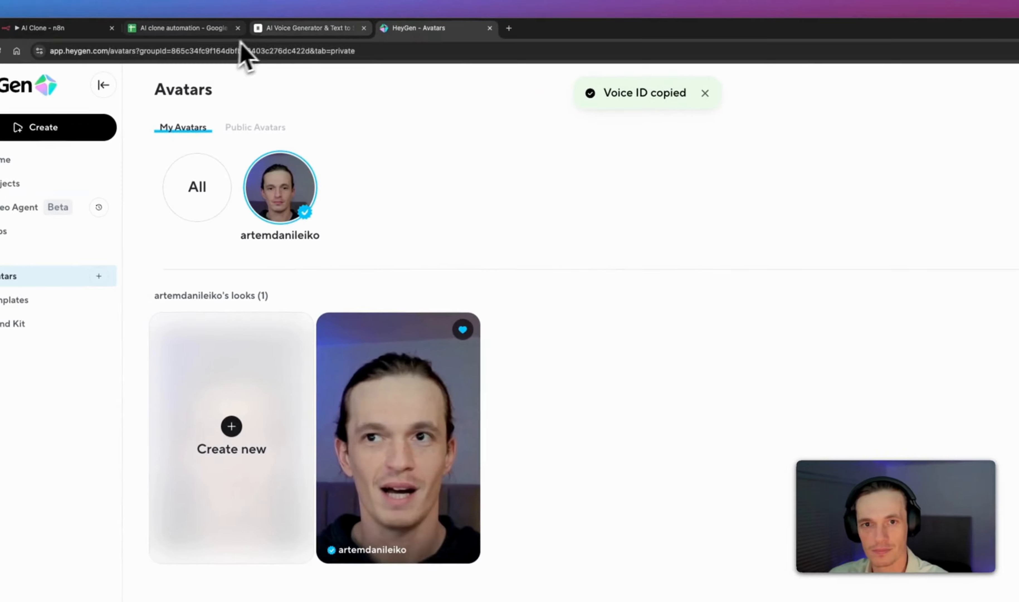
Back in n8n, paste the copied Voice ID as voice_id in the HTTP request's JSON body
{"action": "left_click", "coordinate": [35, 28]}
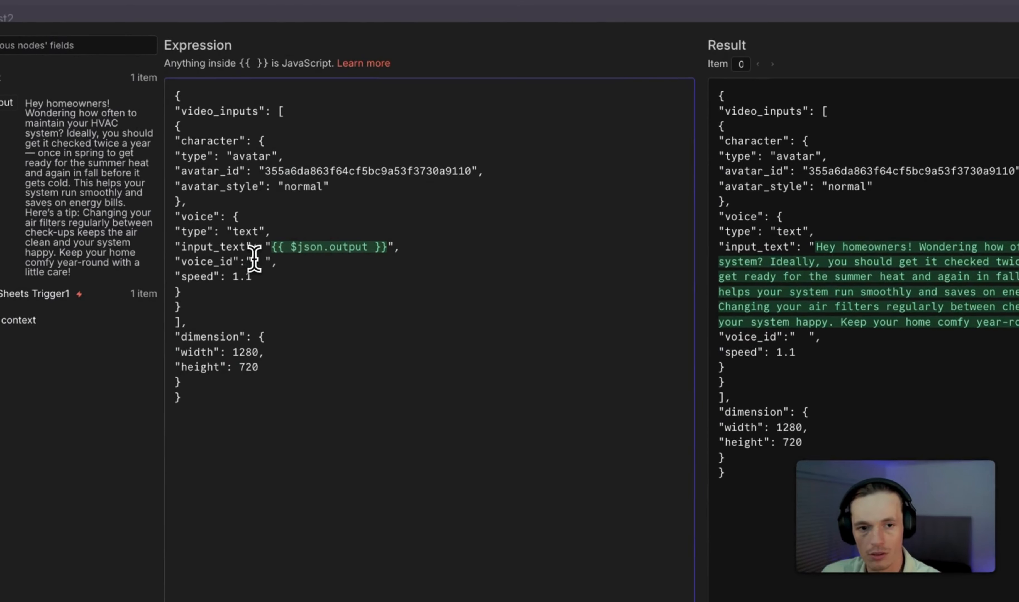
{"action": "right_click", "coordinate": [254, 260]}
{"action": "left_click", "coordinate": [297, 343]}
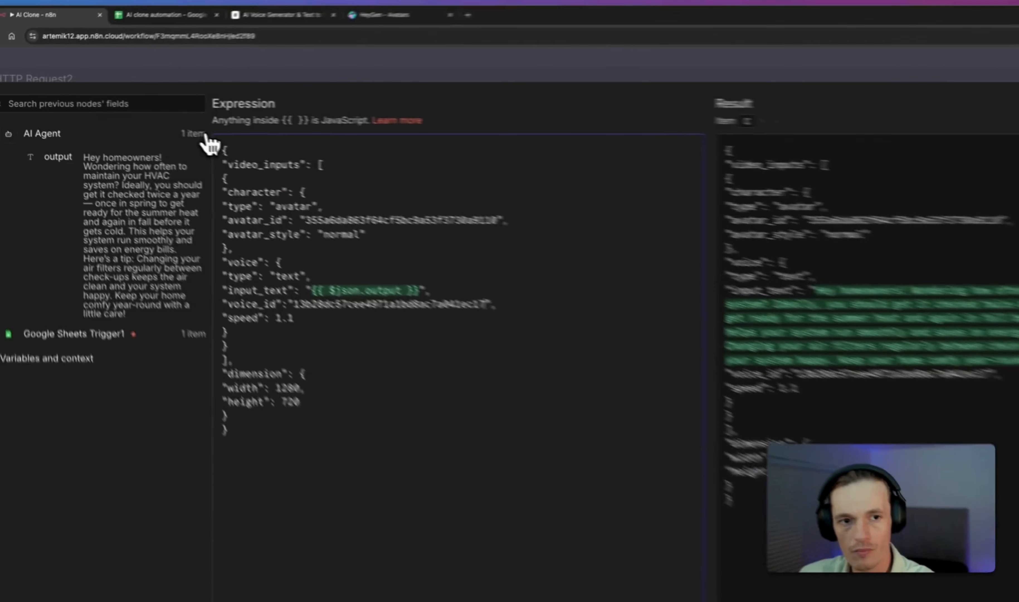
Widen the input data pane and examine the AI Agent output against the {{ $json.output }} expression in input_text
{"action": "left_click_drag", "start_coordinate": [161, 122], "coordinate": [210, 122]}
{"action": "left_click_drag", "start_coordinate": [292, 138], "coordinate": [372, 149]}
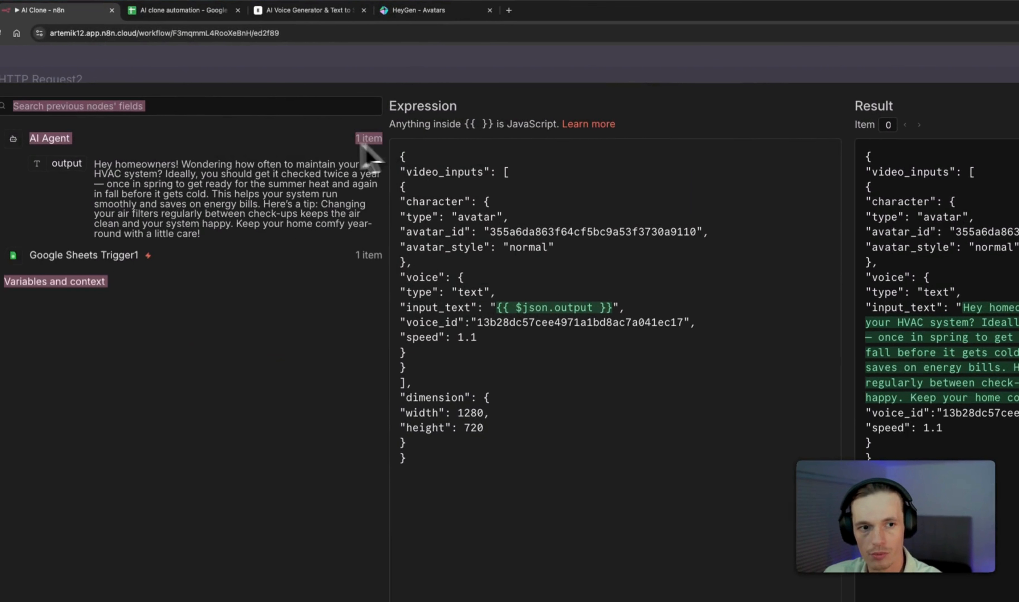
{"action": "left_click", "coordinate": [37, 143]}
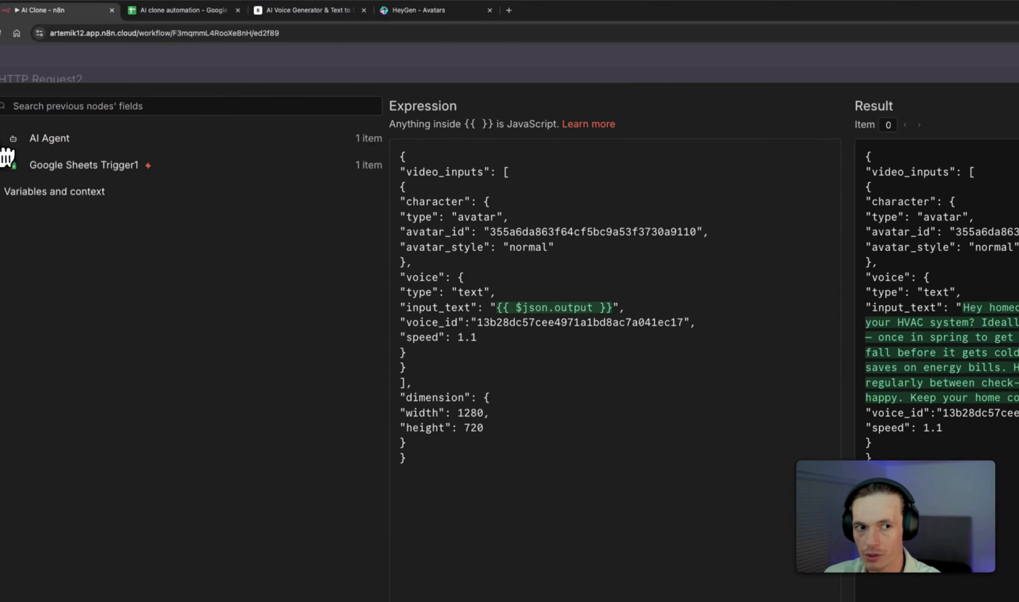
{"action": "left_click", "coordinate": [15, 143]}
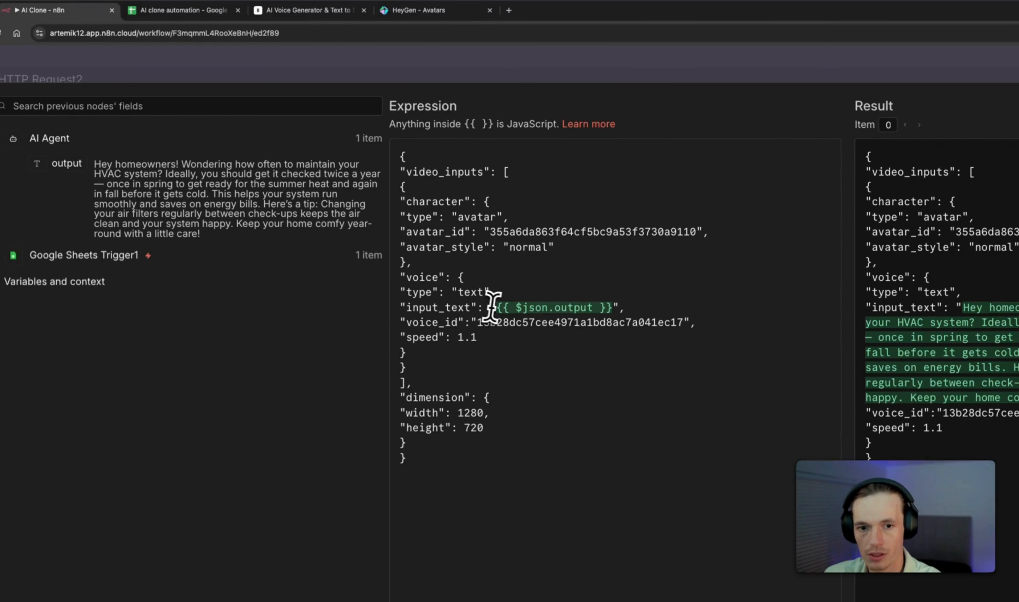
{"action": "left_click_drag", "start_coordinate": [496, 307], "coordinate": [611, 311]}
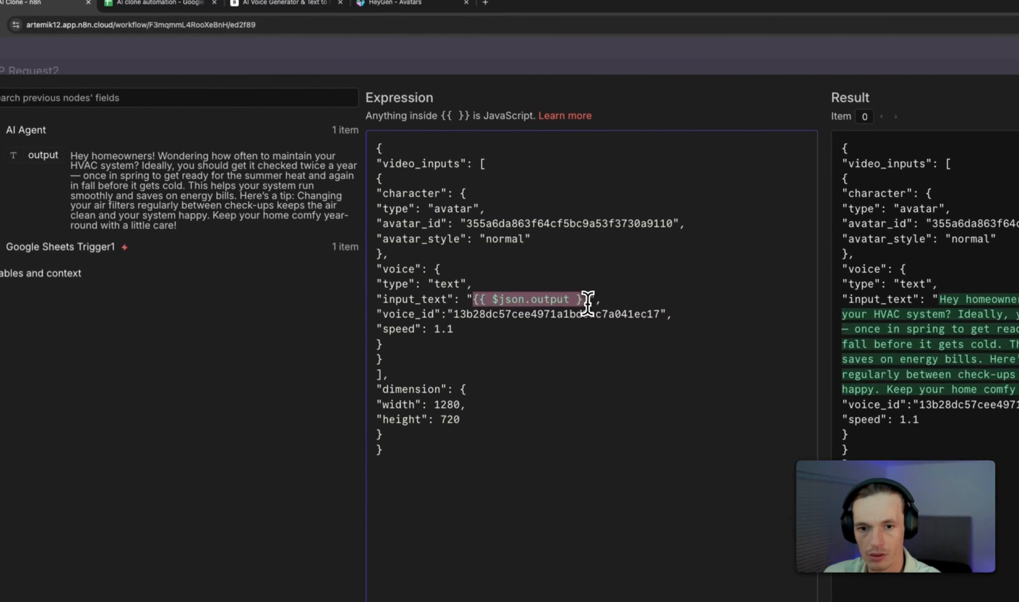
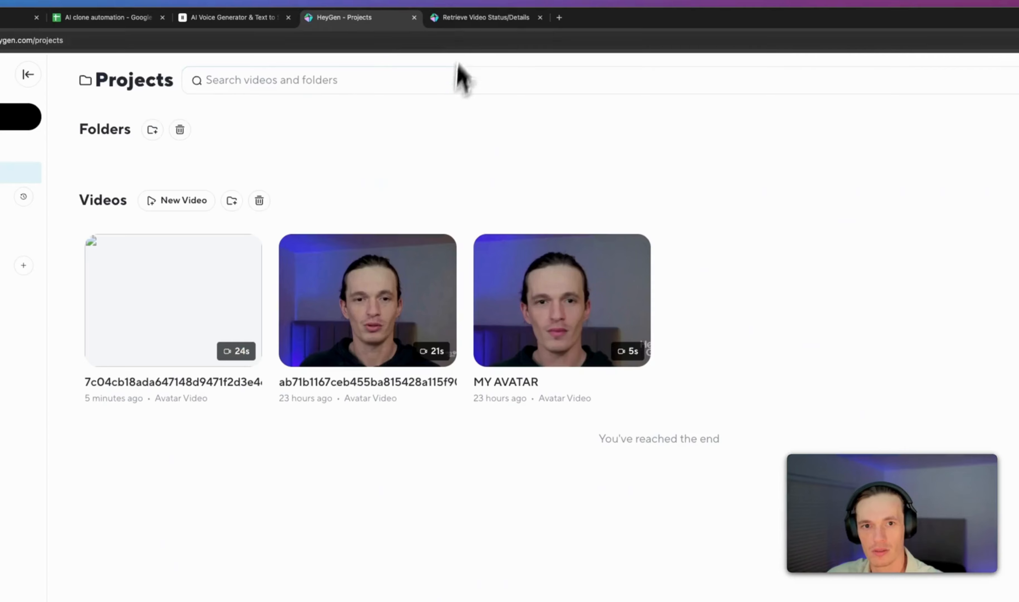
Read the Retrieve Video Status/Details page in the HeyGen API documentation, including its query parameters and responses
{"action": "left_click", "coordinate": [465, 19]}
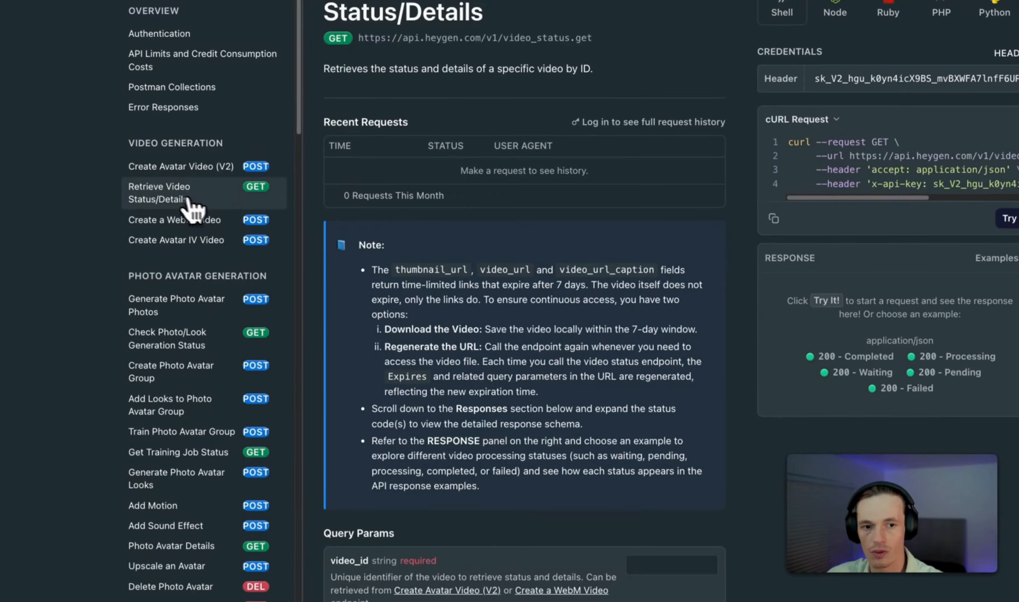
{"action": "scroll", "coordinate": [564, 405], "scroll_direction": "down", "scroll_amount": 3}
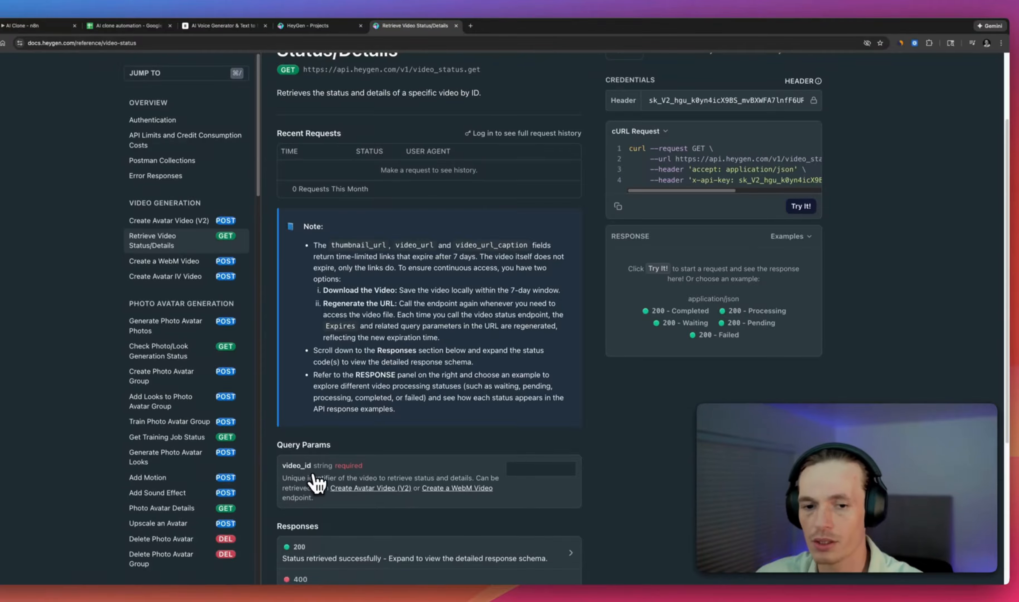
{"action": "scroll", "coordinate": [423, 459], "scroll_direction": "down", "scroll_amount": 5}
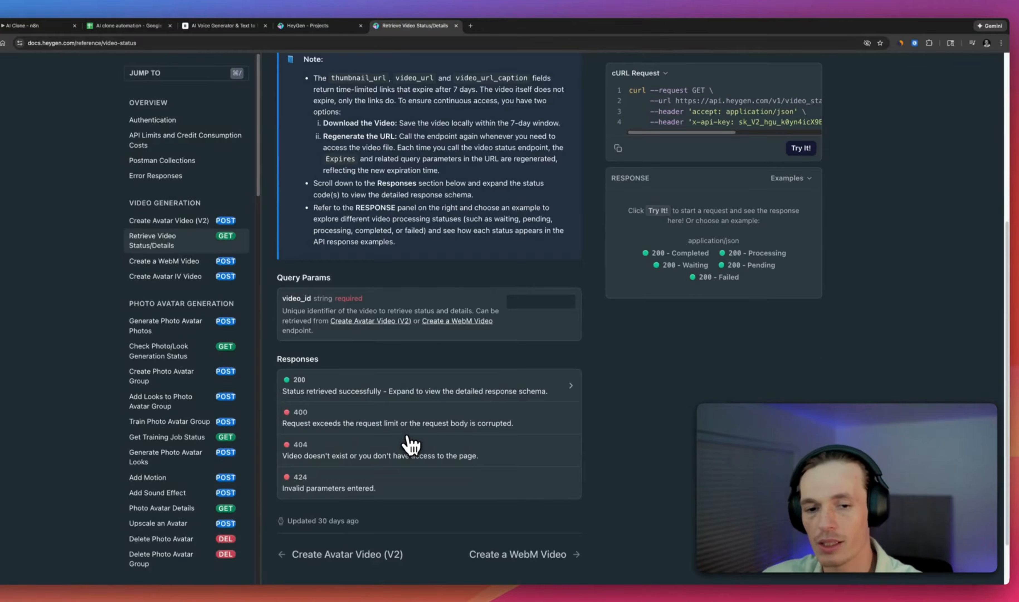
Back in n8n, add a video_id query parameter to HTTP Request3 with HTTP Request2's data.video_id as its value
{"action": "left_click", "coordinate": [318, 26]}
{"action": "left_click", "coordinate": [237, 26]}
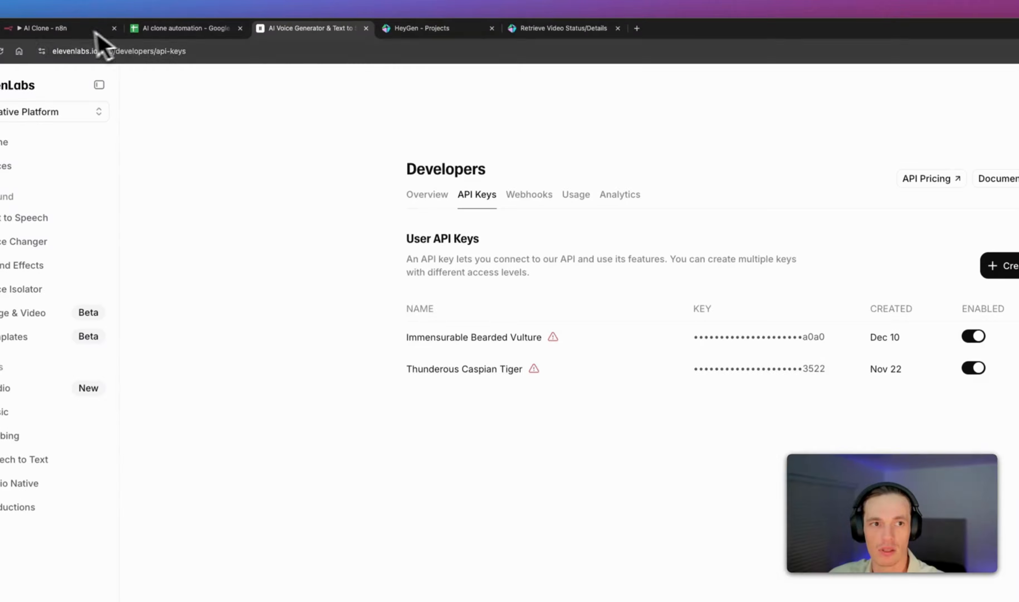
{"action": "left_click", "coordinate": [94, 30]}
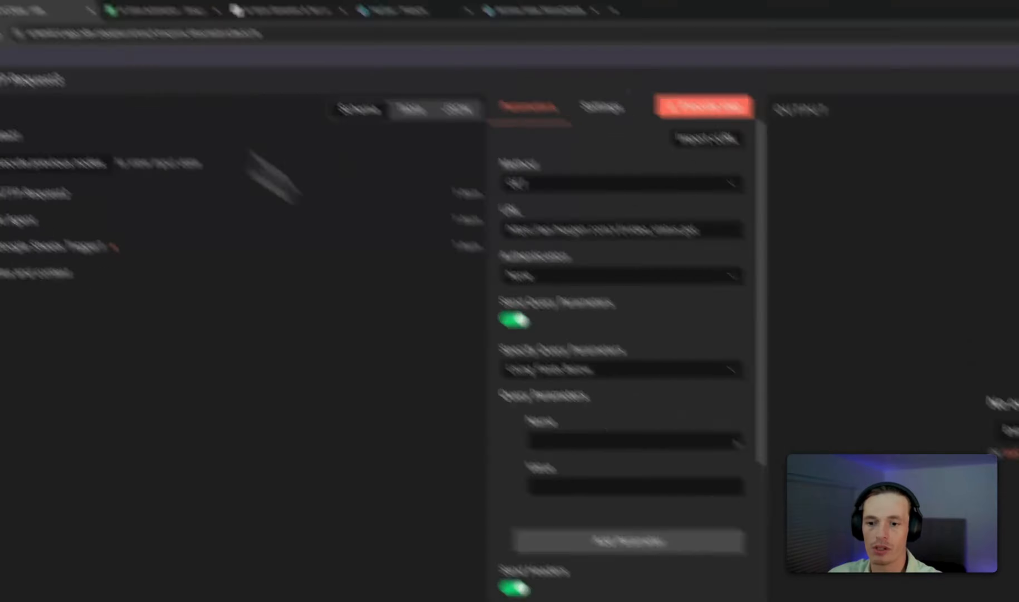
{"action": "left_click", "coordinate": [428, 305]}
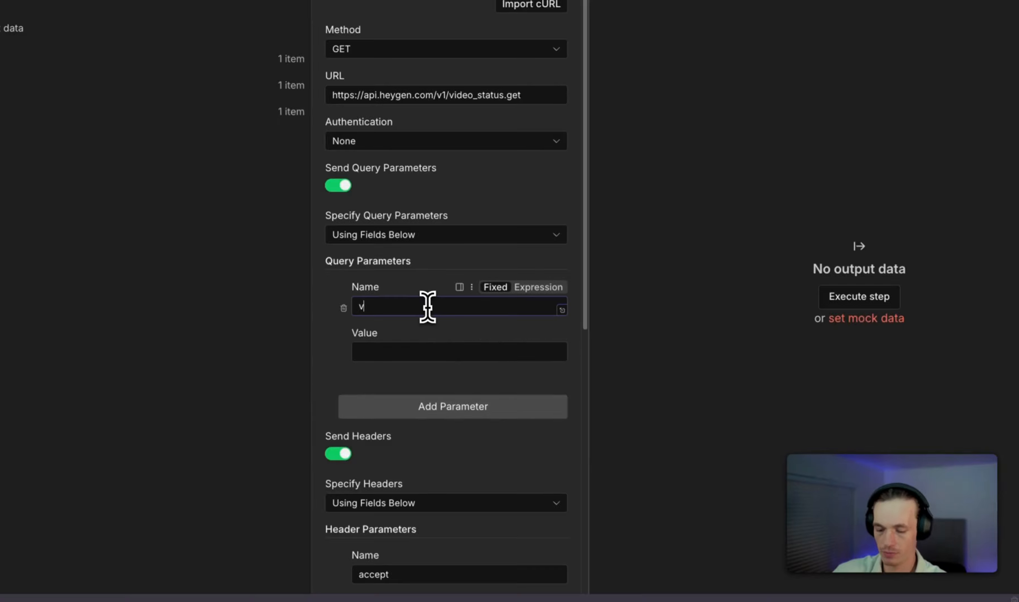
{"action": "type", "text": "video_id"}
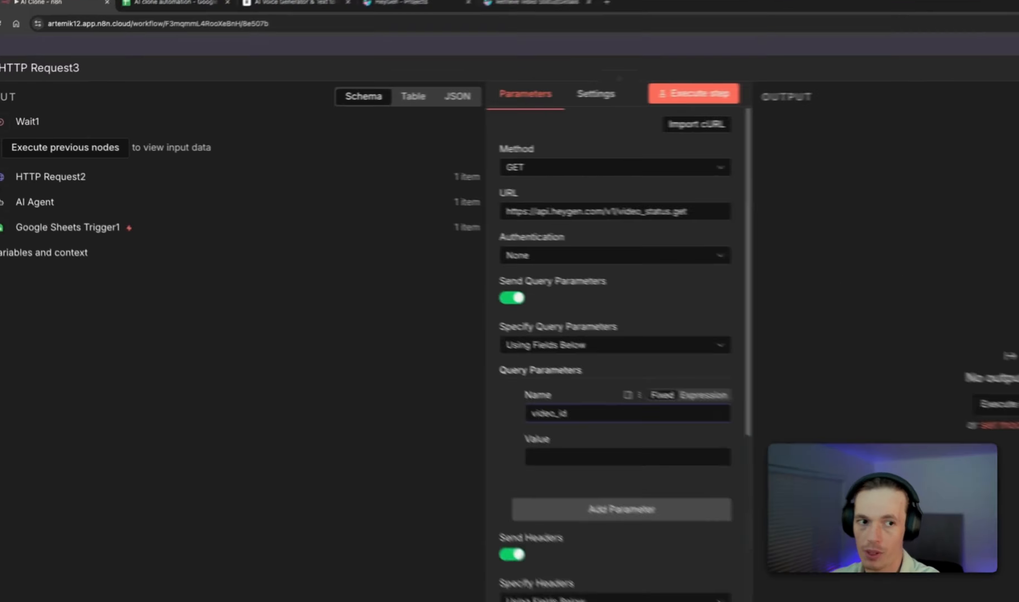
{"action": "left_click", "coordinate": [32, 165]}
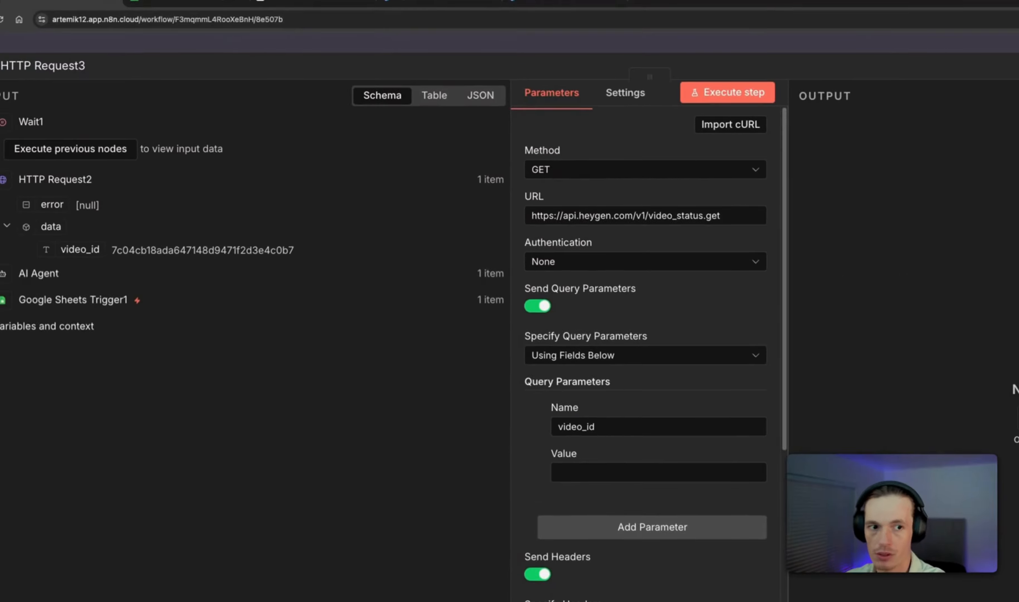
{"action": "left_click_drag", "start_coordinate": [79, 251], "coordinate": [652, 489]}
{"action": "left_click", "coordinate": [375, 482]}
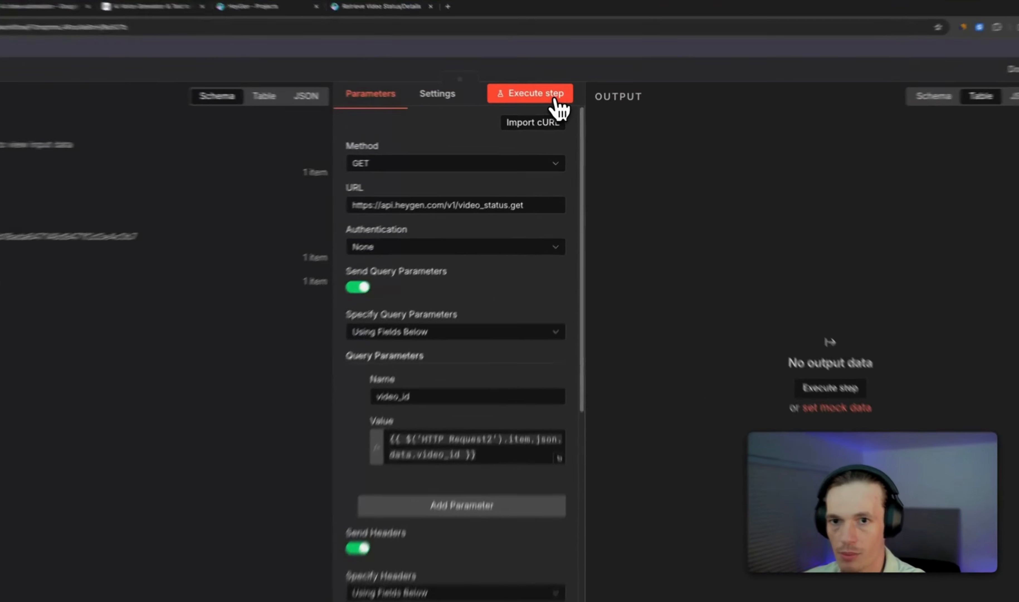
Execute the HTTP Request3 step and return to the canvas to follow the run through Wait1
{"action": "left_click", "coordinate": [553, 100]}
{"action": "left_click", "coordinate": [656, 43]}
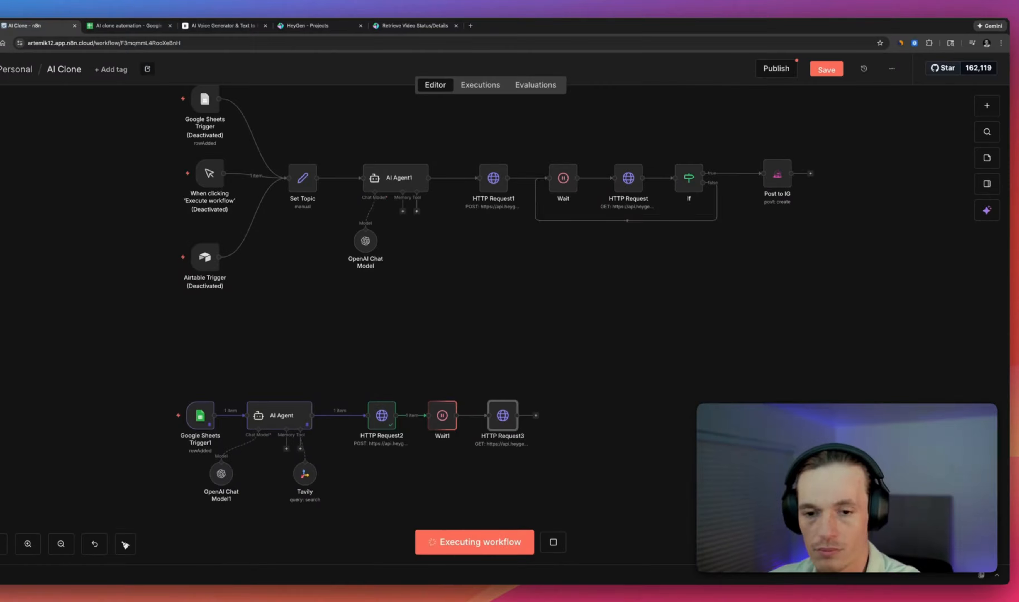
{"action": "scroll", "coordinate": [633, 438], "scroll_direction": "down", "scroll_amount": 2}
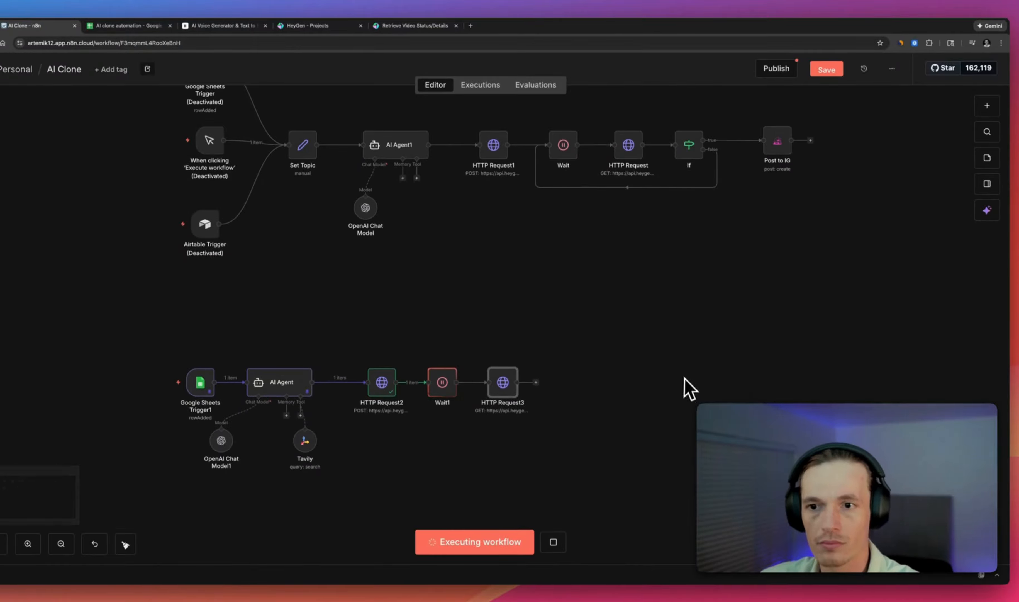
{"action": "left_click_drag", "start_coordinate": [678, 395], "coordinate": [602, 415]}
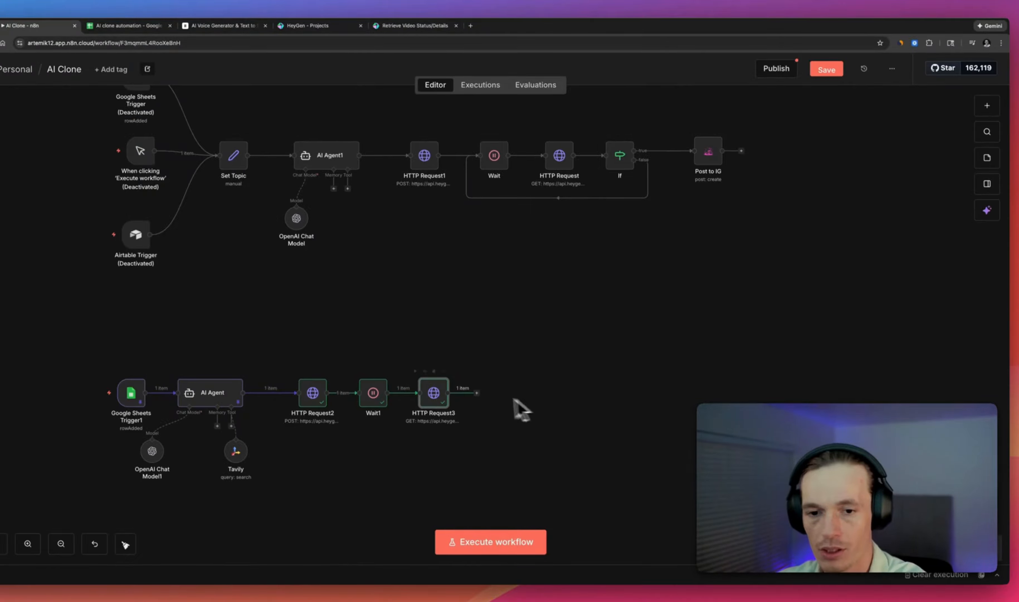
Examine HTTP Request3's output data, including the status and video_url fields, and return to the canvas
{"action": "double_click", "coordinate": [433, 393]}
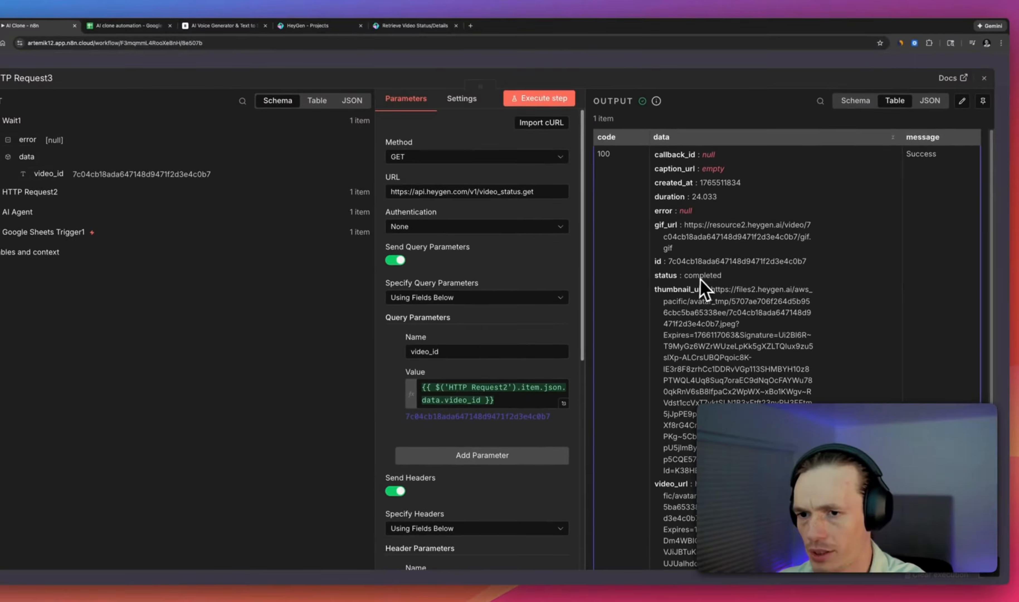
{"action": "scroll", "coordinate": [701, 286], "scroll_direction": "down", "scroll_amount": 3}
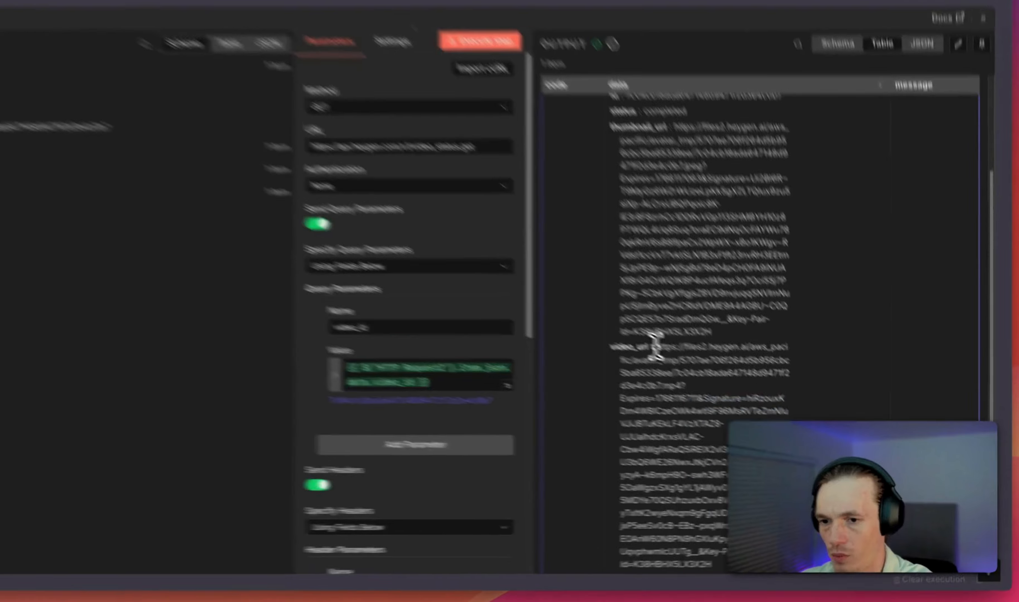
{"action": "left_click_drag", "start_coordinate": [695, 368], "coordinate": [769, 548]}
{"action": "left_click", "coordinate": [697, 465]}
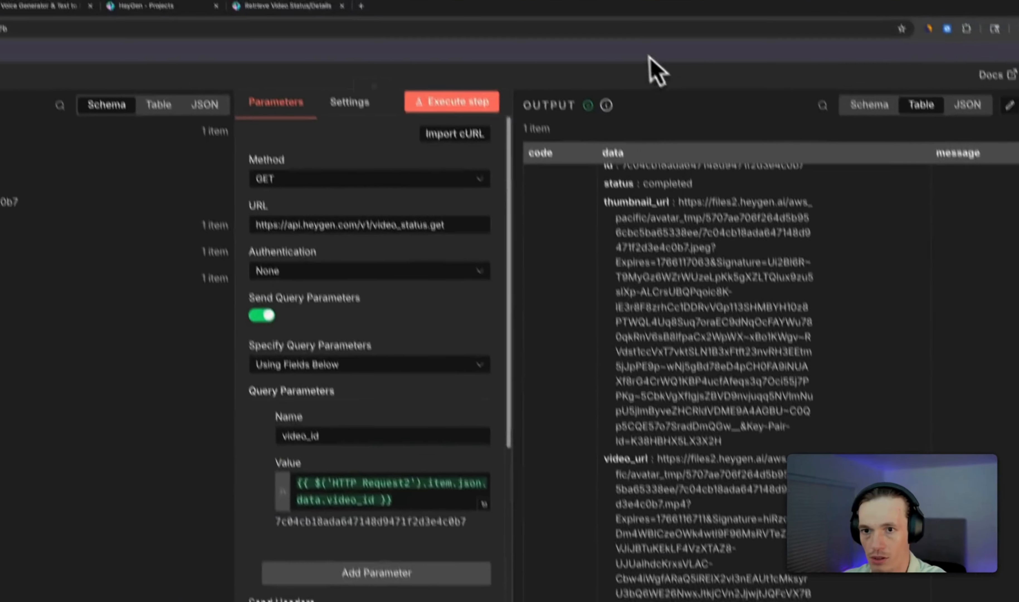
{"action": "left_click", "coordinate": [638, 83]}
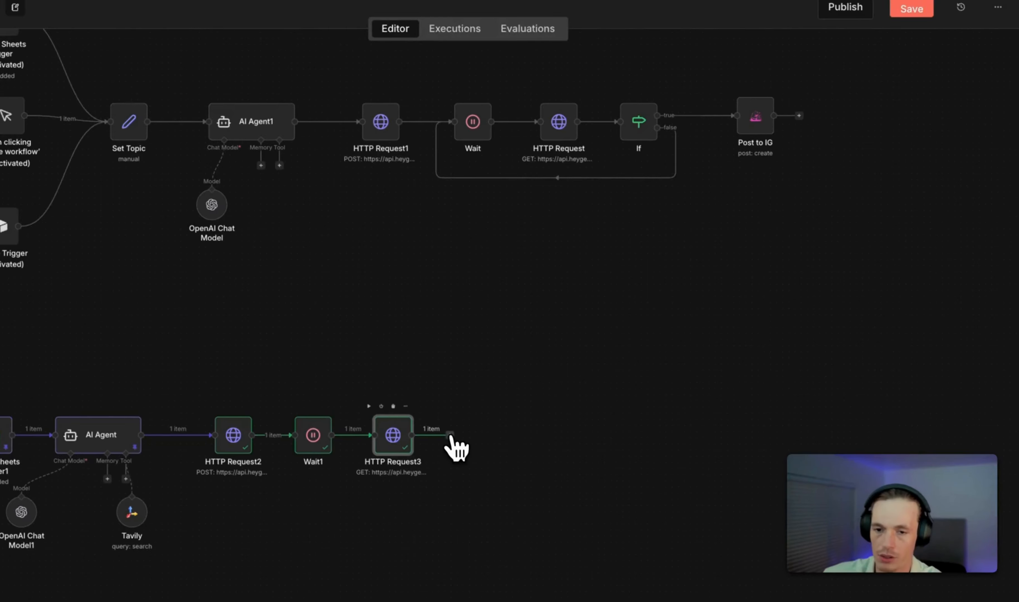
Add an If node after HTTP Request3 and close its settings
{"action": "left_click", "coordinate": [450, 434]}
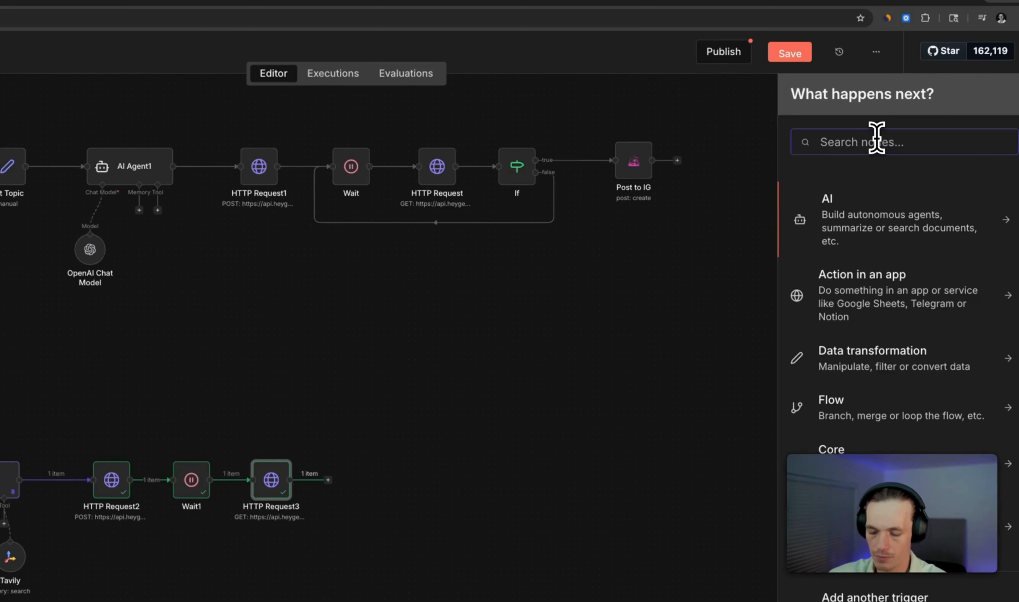
{"action": "type", "text": "if"}
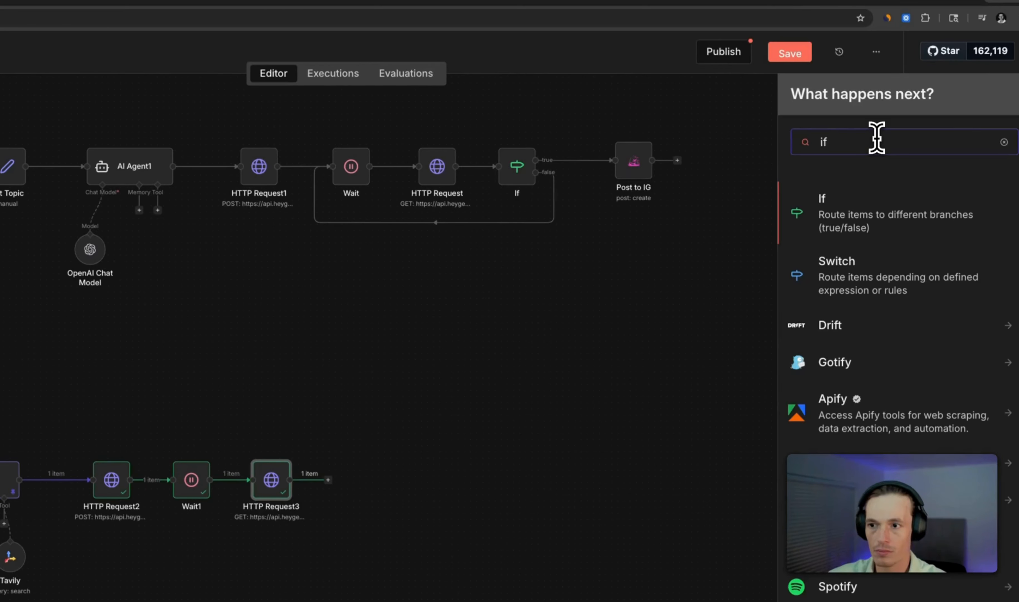
{"action": "left_click", "coordinate": [898, 216]}
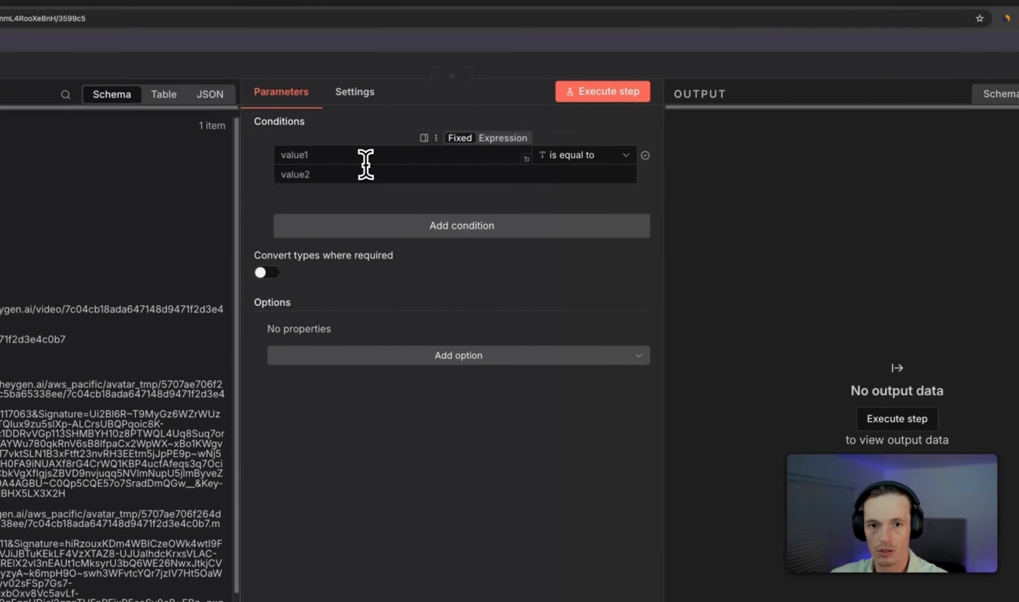
{"action": "left_click", "coordinate": [677, 65]}
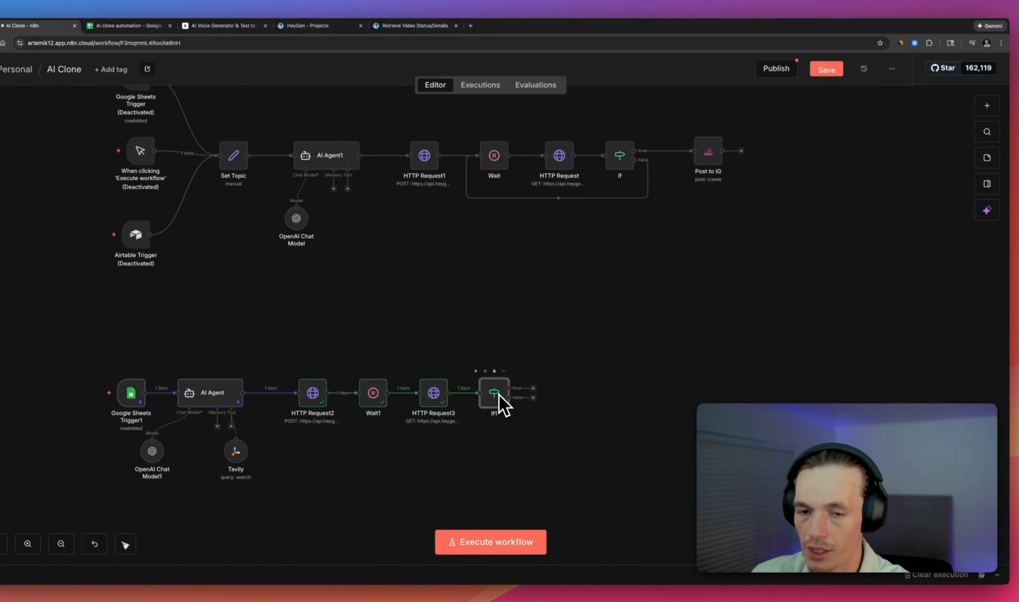
Connect the false output of If1 back to the input of Wait1 to form a polling loop
{"action": "left_click_drag", "start_coordinate": [509, 388], "coordinate": [619, 316]}
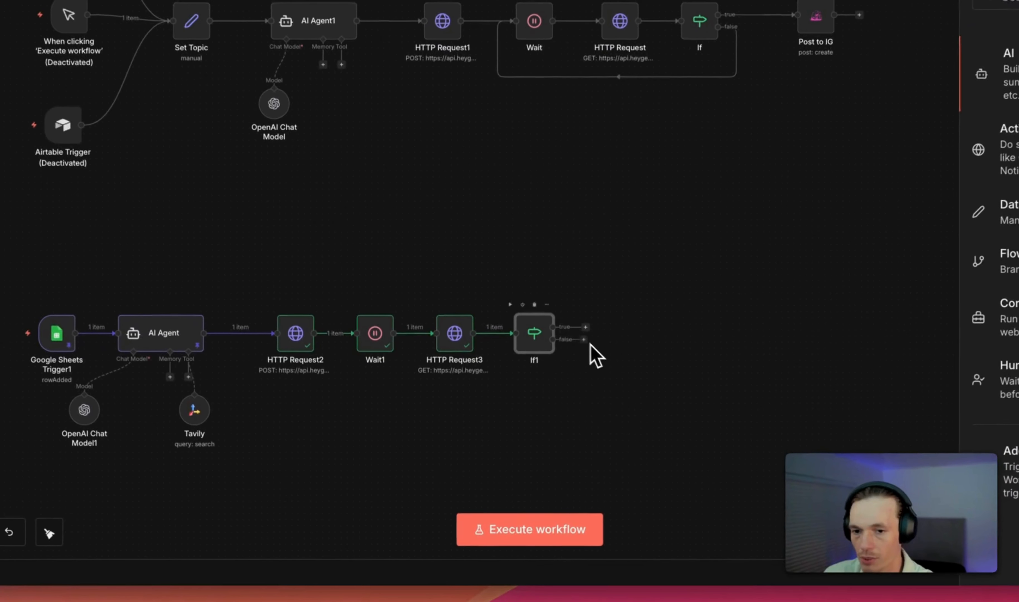
{"action": "left_click_drag", "start_coordinate": [532, 399], "coordinate": [357, 406]}
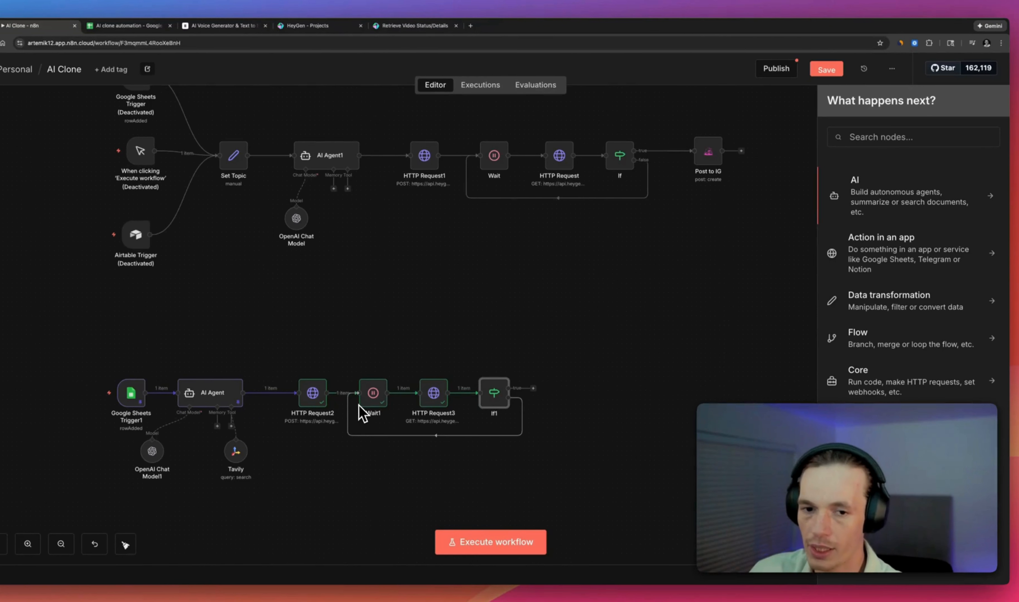
{"action": "left_click_drag", "start_coordinate": [360, 406], "coordinate": [359, 406]}
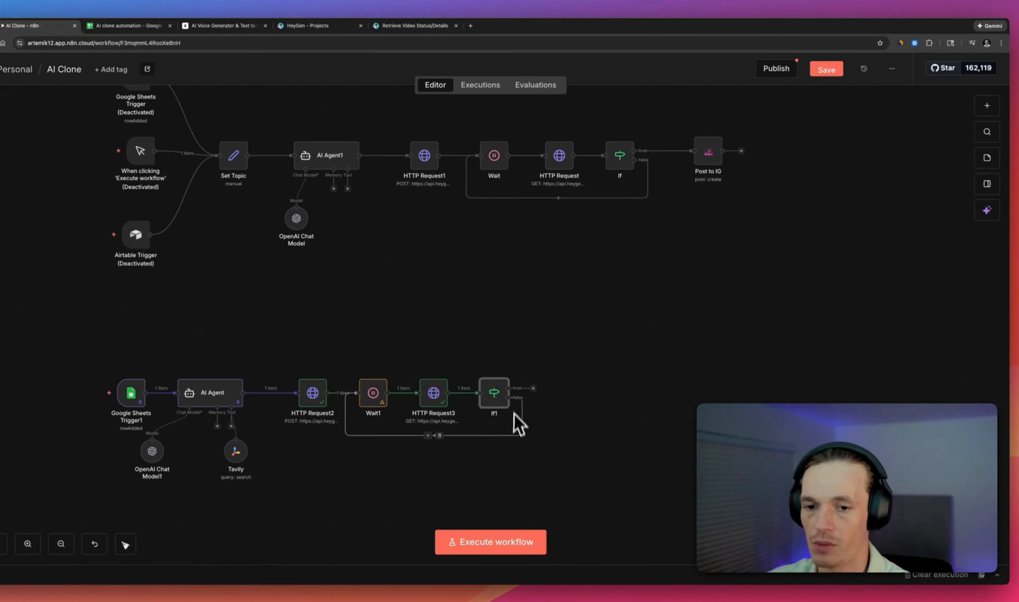
Set If1's condition to {{ $json.data.status }} is equal to completed and close the node
{"action": "double_click", "coordinate": [495, 402]}
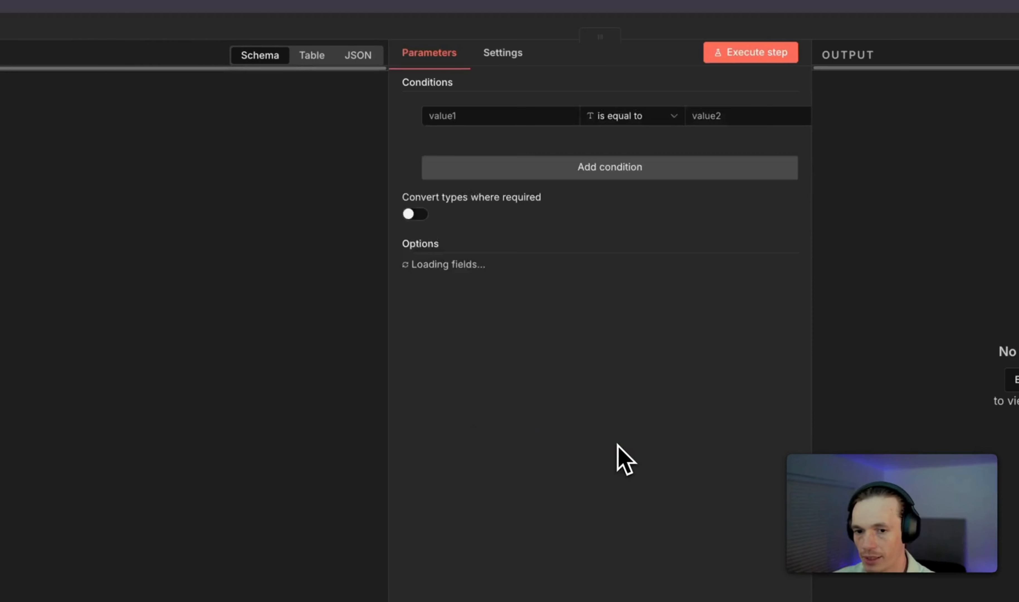
{"action": "left_click", "coordinate": [510, 118]}
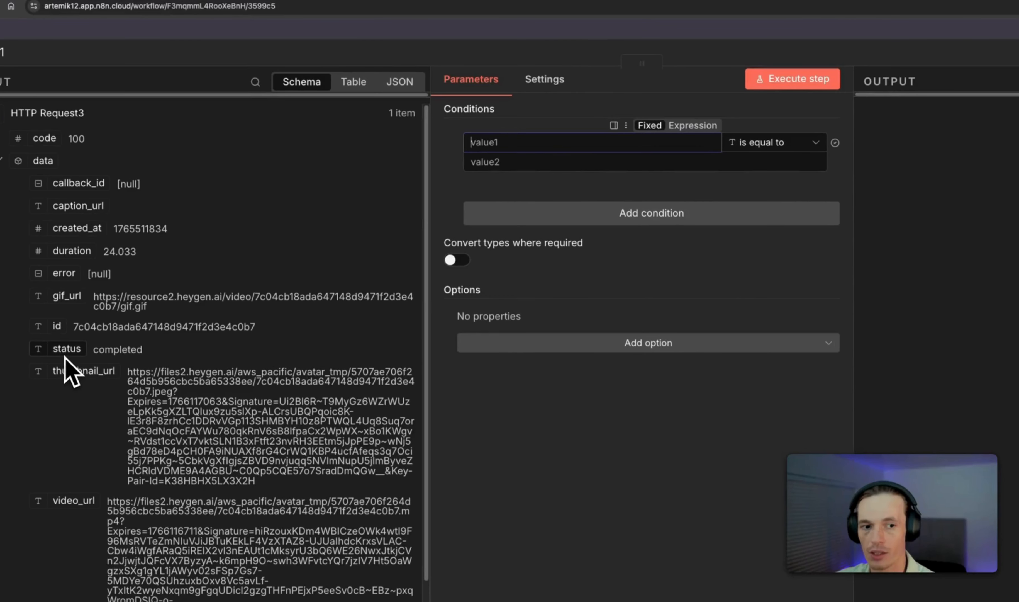
{"action": "left_click_drag", "start_coordinate": [64, 356], "coordinate": [489, 153]}
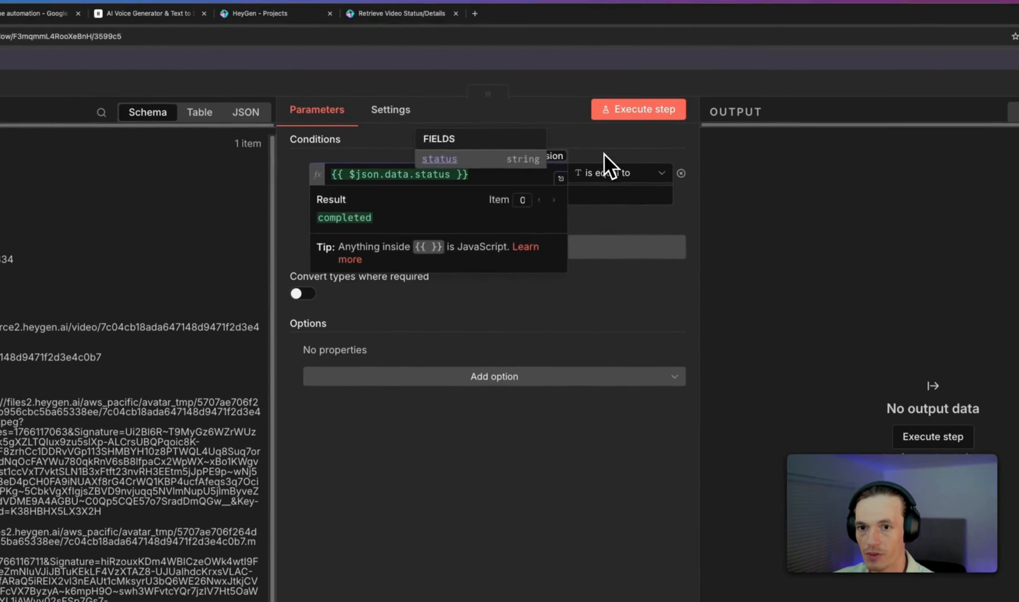
{"action": "left_click", "coordinate": [761, 127]}
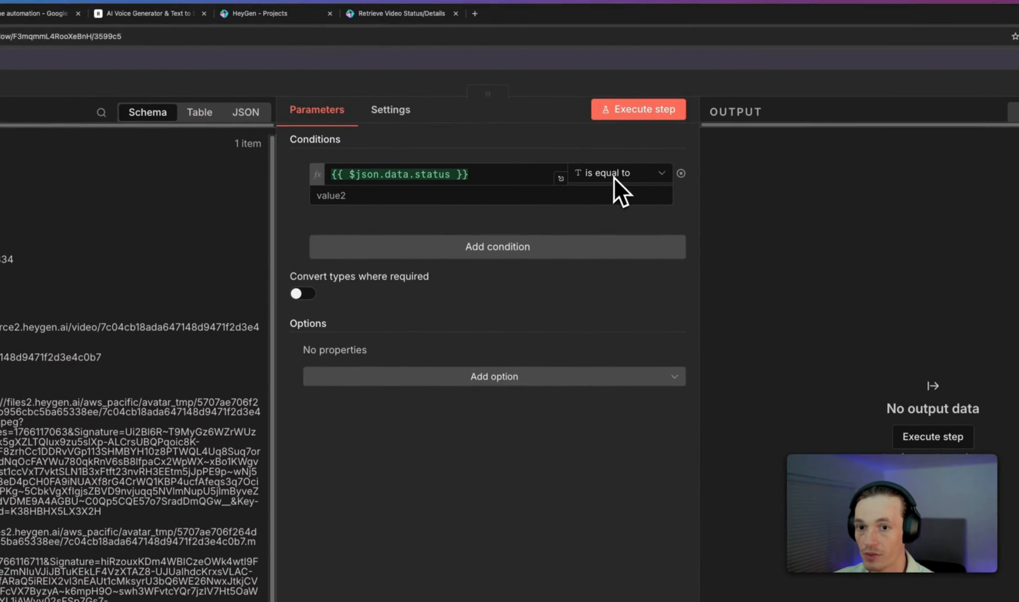
{"action": "left_click", "coordinate": [448, 196]}
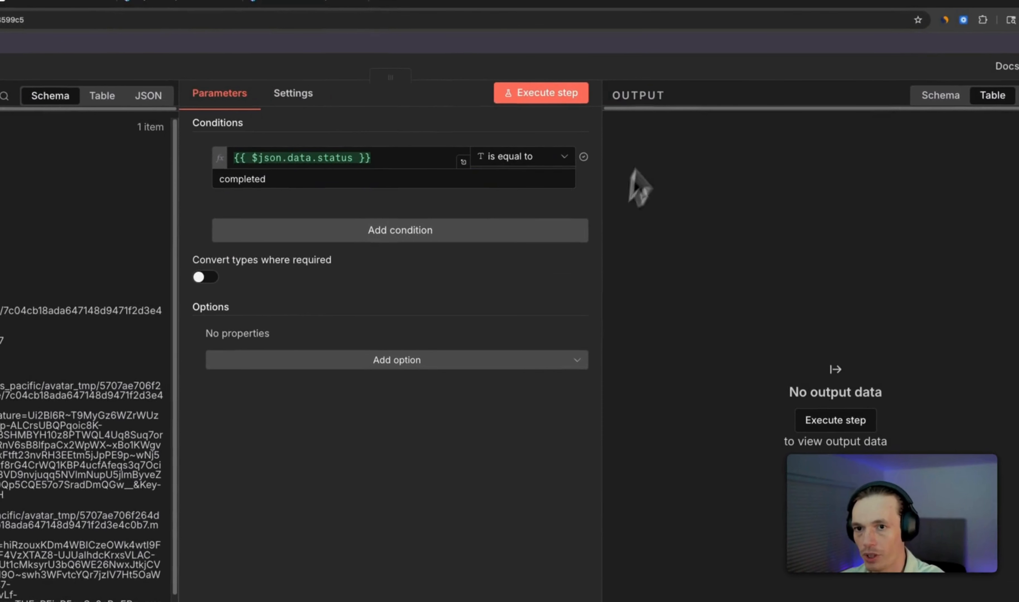
{"action": "left_click", "coordinate": [691, 62]}
{"action": "left_click_drag", "start_coordinate": [427, 475], "coordinate": [486, 484]}
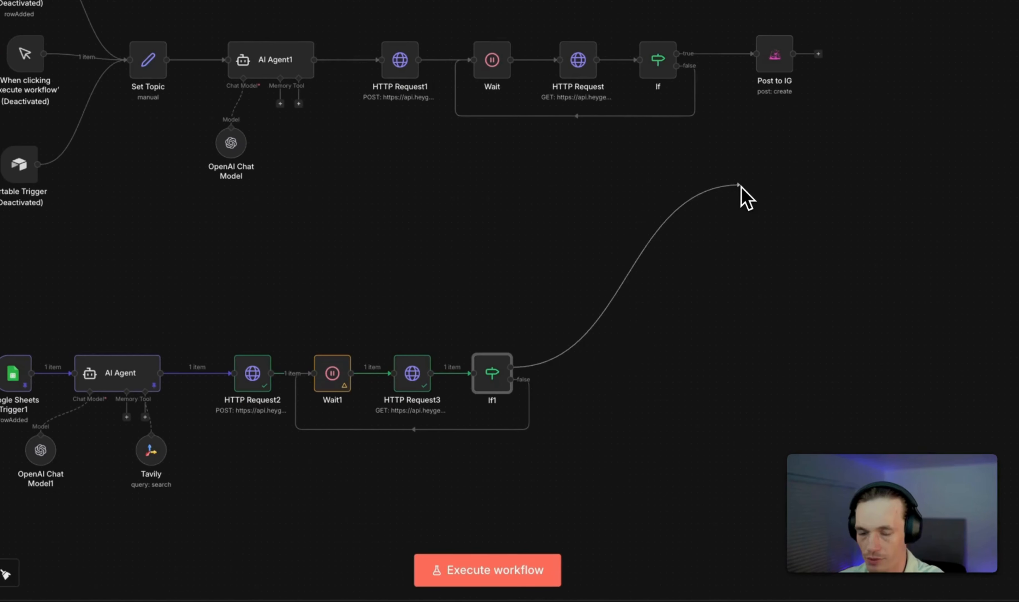
{"action": "left_click_drag", "start_coordinate": [565, 366], "coordinate": [559, 367]}
{"action": "left_click", "coordinate": [590, 297]}
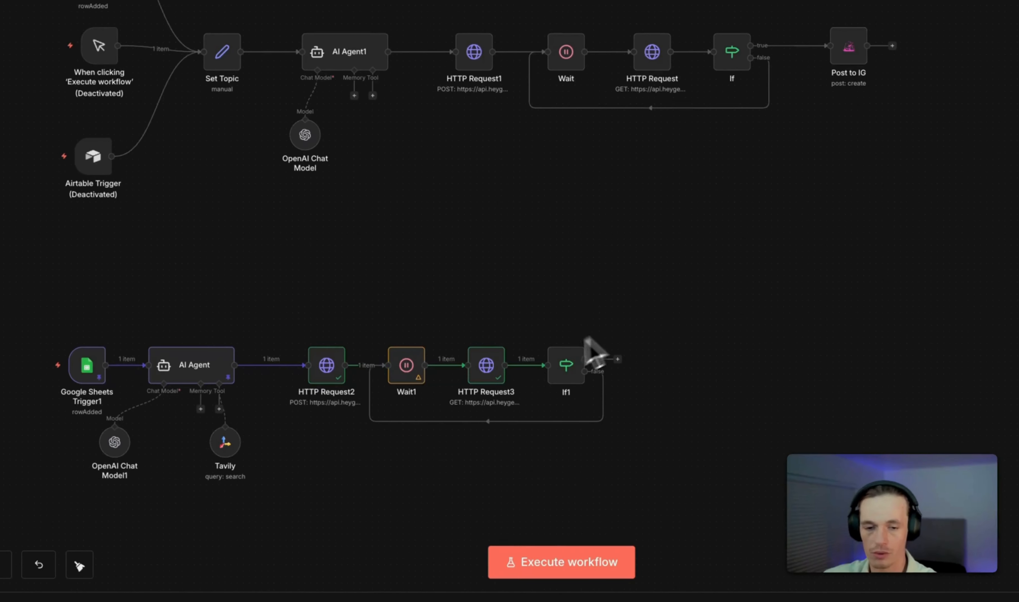
Save the workflow and pin the output data of HTTP Request3
{"action": "left_click", "coordinate": [822, 48]}
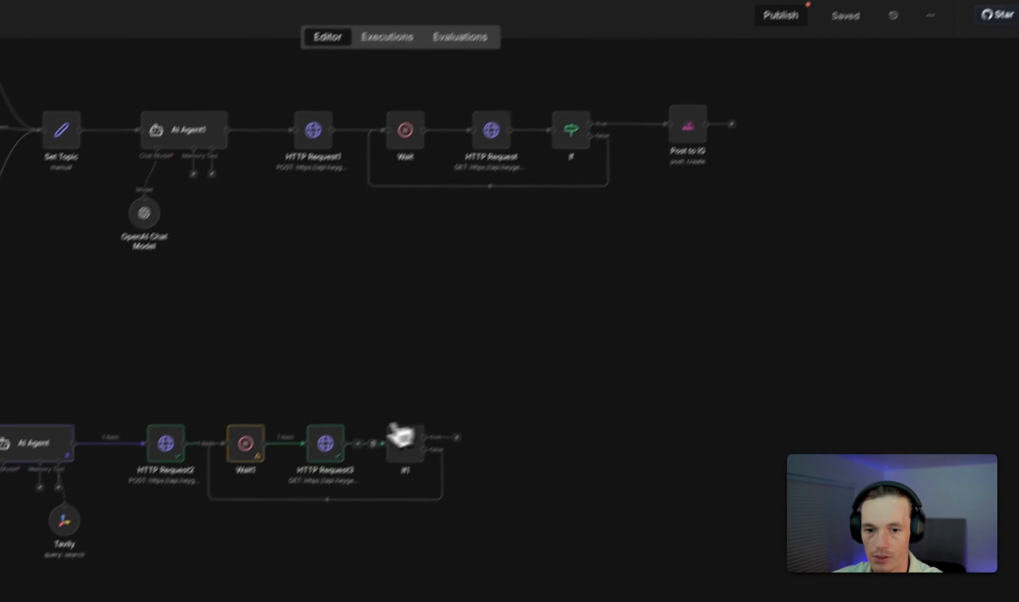
{"action": "left_click", "coordinate": [310, 444]}
{"action": "left_click", "coordinate": [355, 183]}
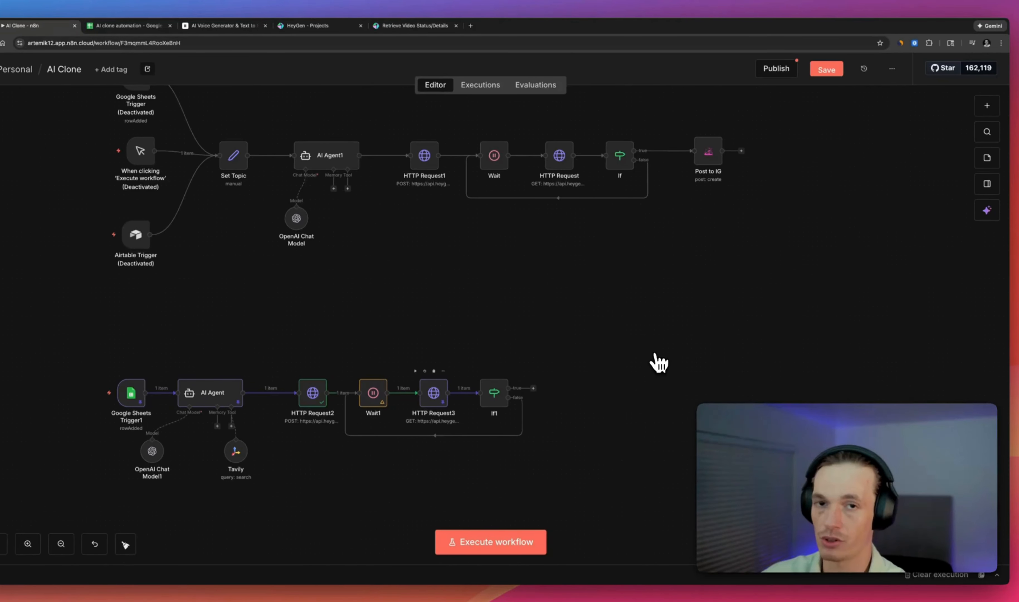
Search the nodes for "blota" and add a Blotato node with the Post resource and Create operation
{"action": "left_click", "coordinate": [986, 107]}
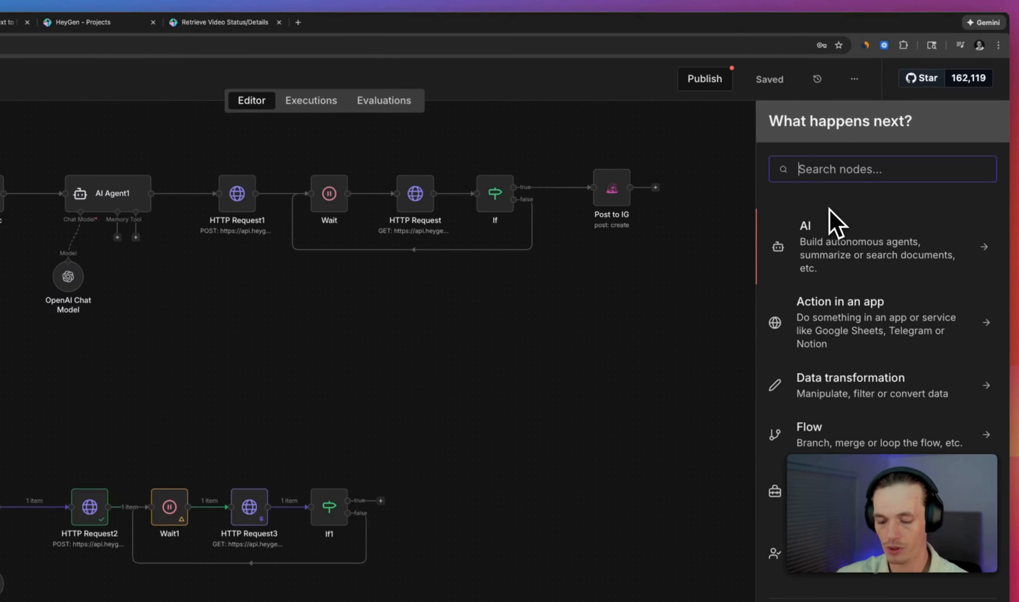
{"action": "type", "text": "blota"}
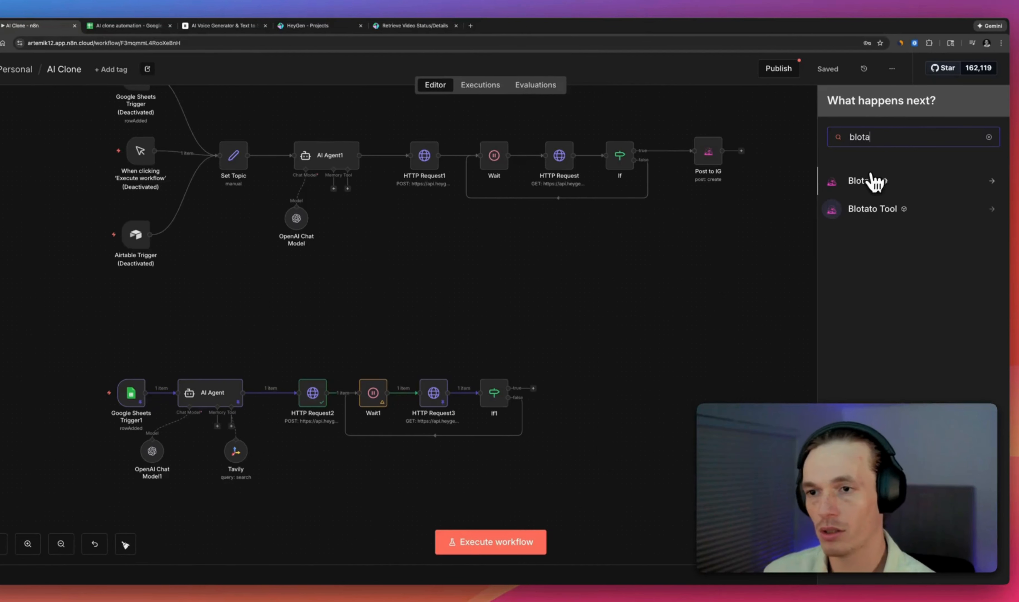
{"action": "left_click", "coordinate": [875, 182]}
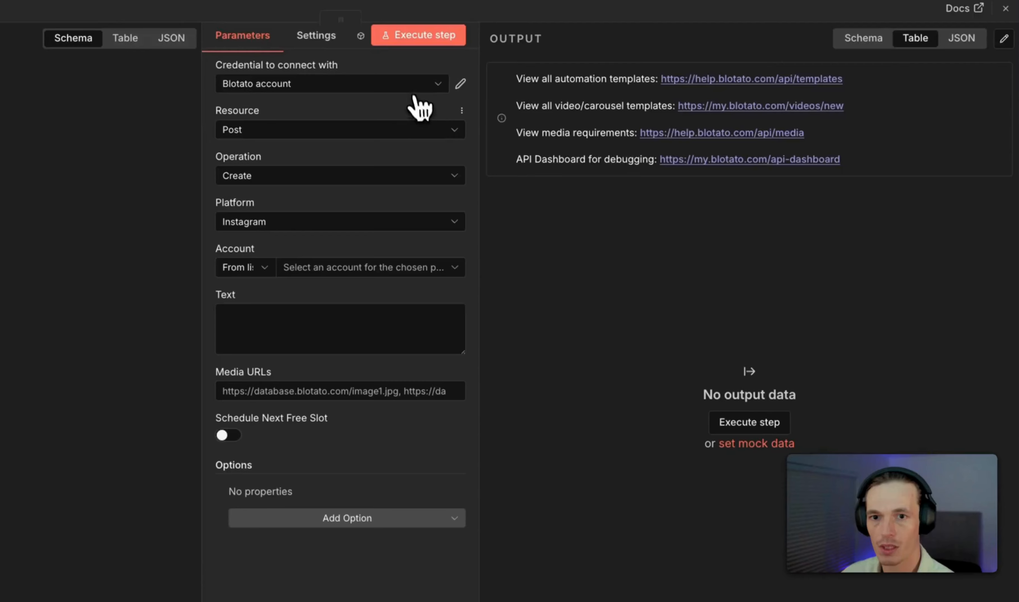
Check the credential choice of the Blotato node and open the Blotato account credential's connection details
{"action": "left_click", "coordinate": [414, 90]}
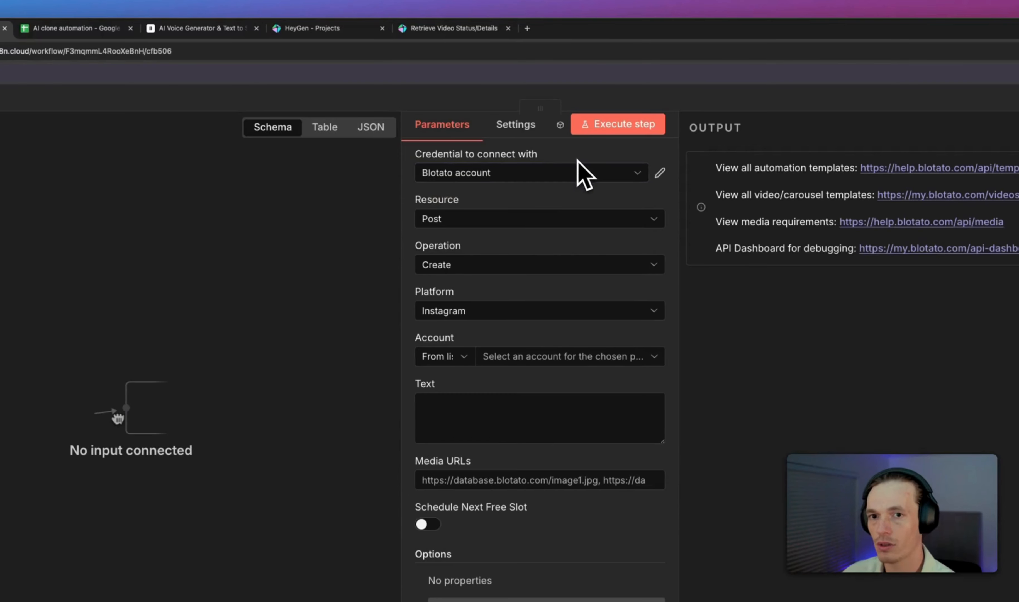
{"action": "left_click", "coordinate": [595, 179]}
{"action": "left_click", "coordinate": [597, 172]}
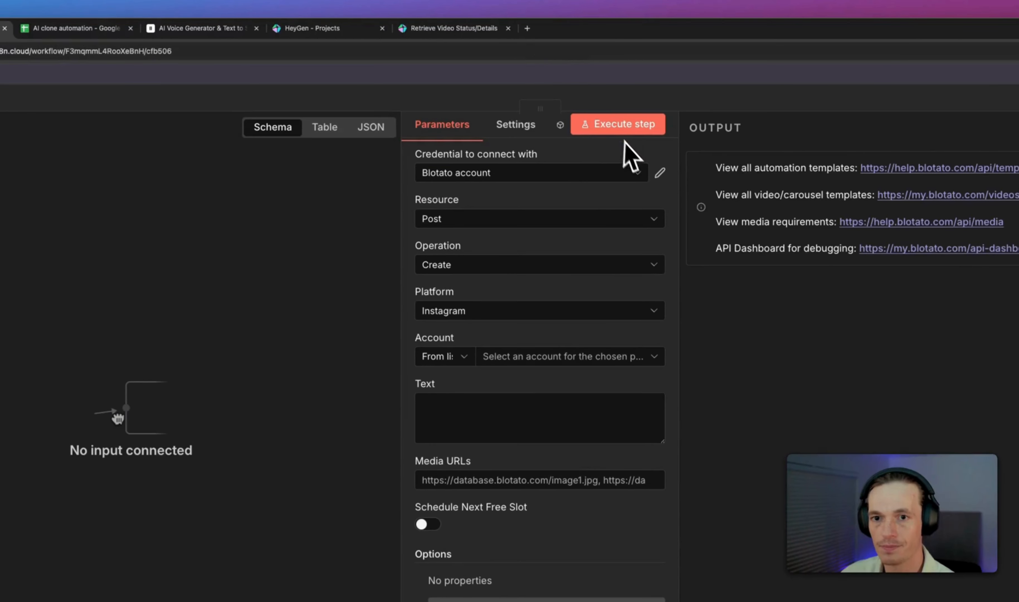
{"action": "left_click", "coordinate": [660, 172]}
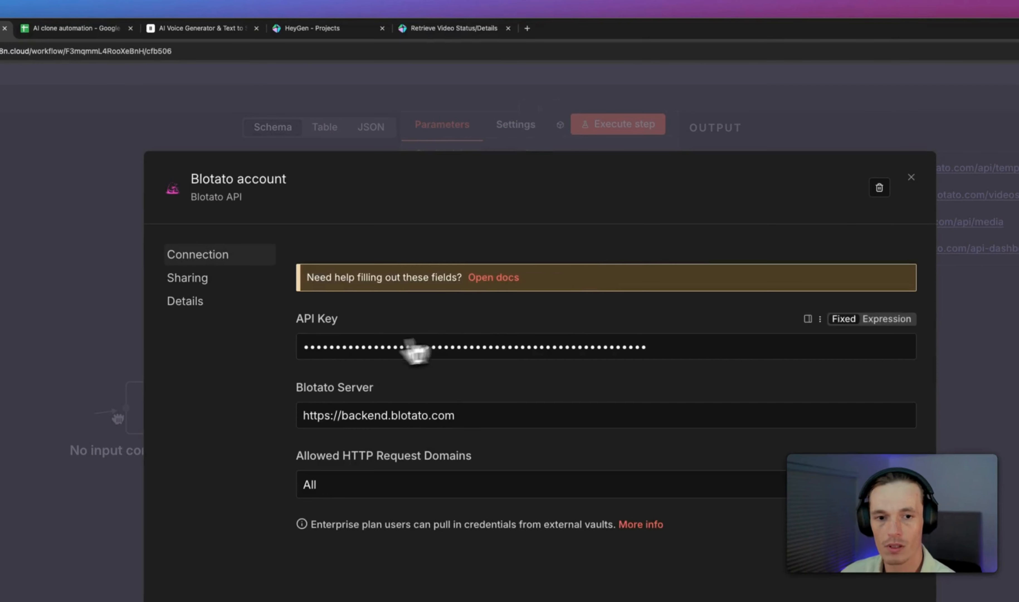
Search the web for "blotato ai" in a new browser tab, open the Blotato site and log in
{"action": "left_click", "coordinate": [527, 28]}
{"action": "type", "text": "blot"}
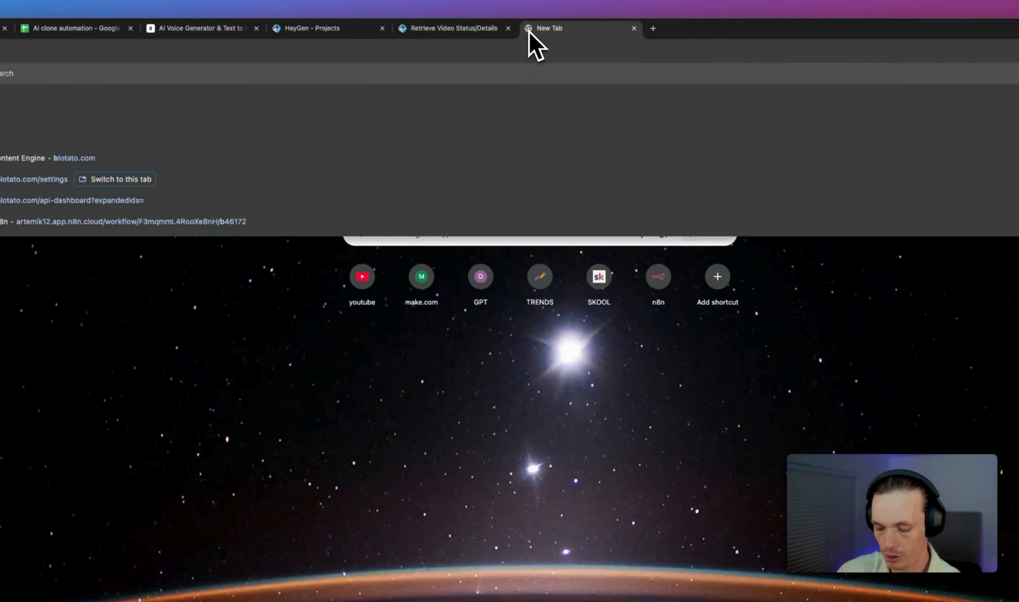
{"action": "type", "text": "ato ai"}
{"action": "key", "text": "Return"}
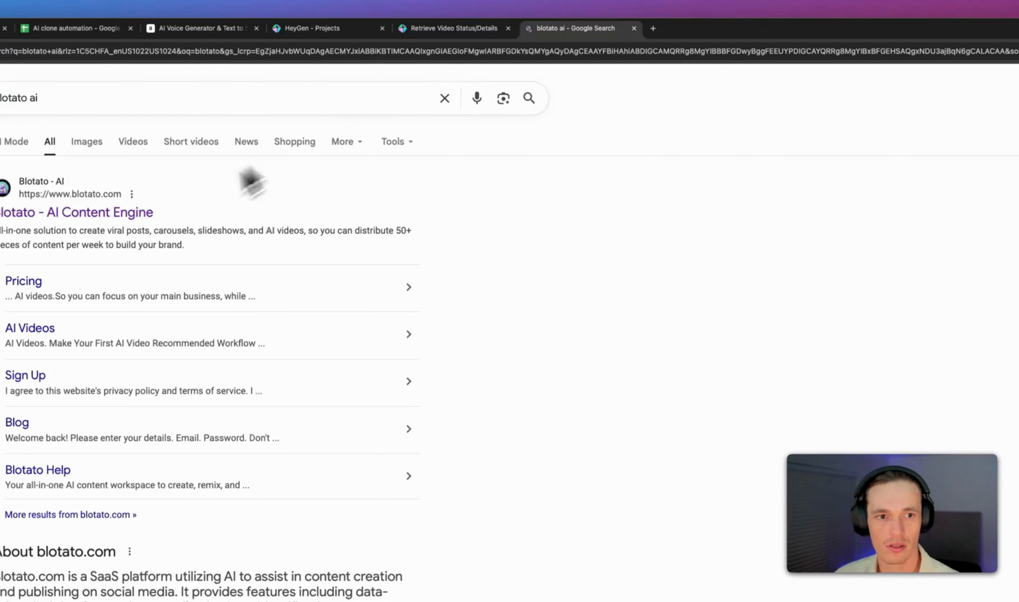
{"action": "left_click", "coordinate": [143, 185]}
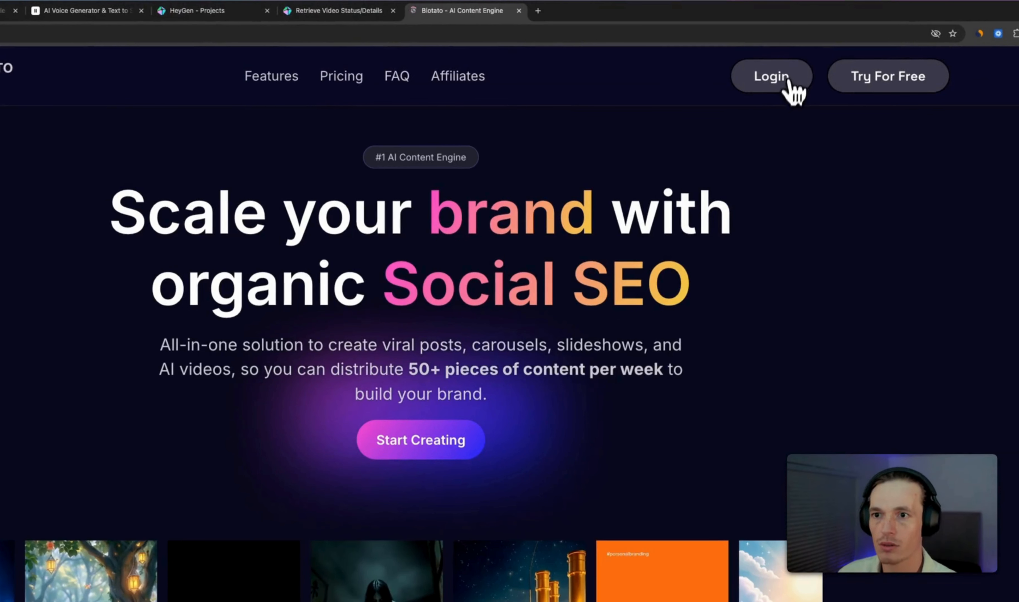
{"action": "left_click", "coordinate": [790, 83]}
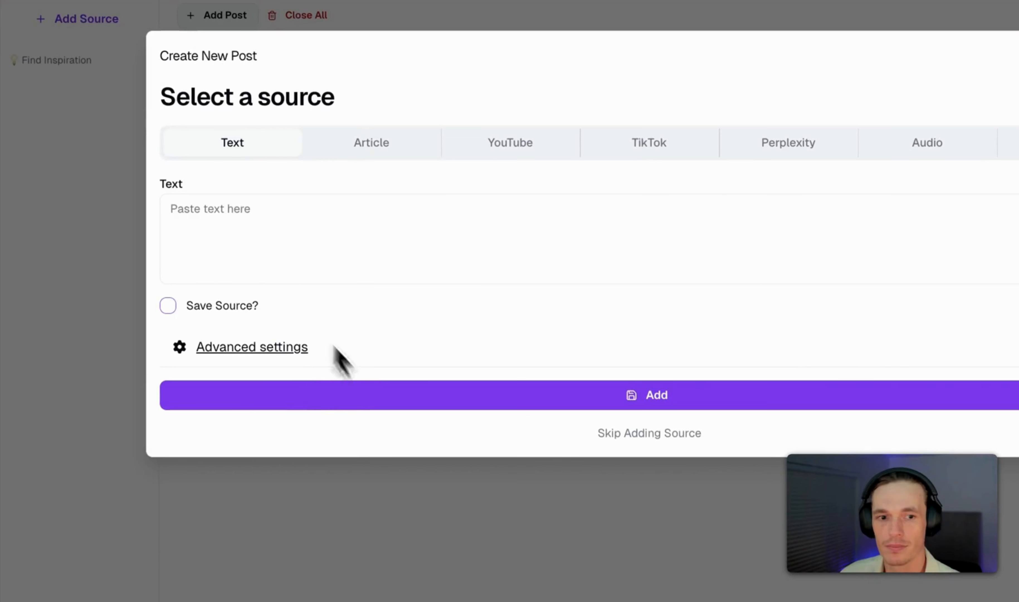
Dismiss the new post dialog and copy the API key from Blotato's API settings
{"action": "left_click", "coordinate": [141, 100]}
{"action": "mouse_move", "coordinate": [2, 427]}
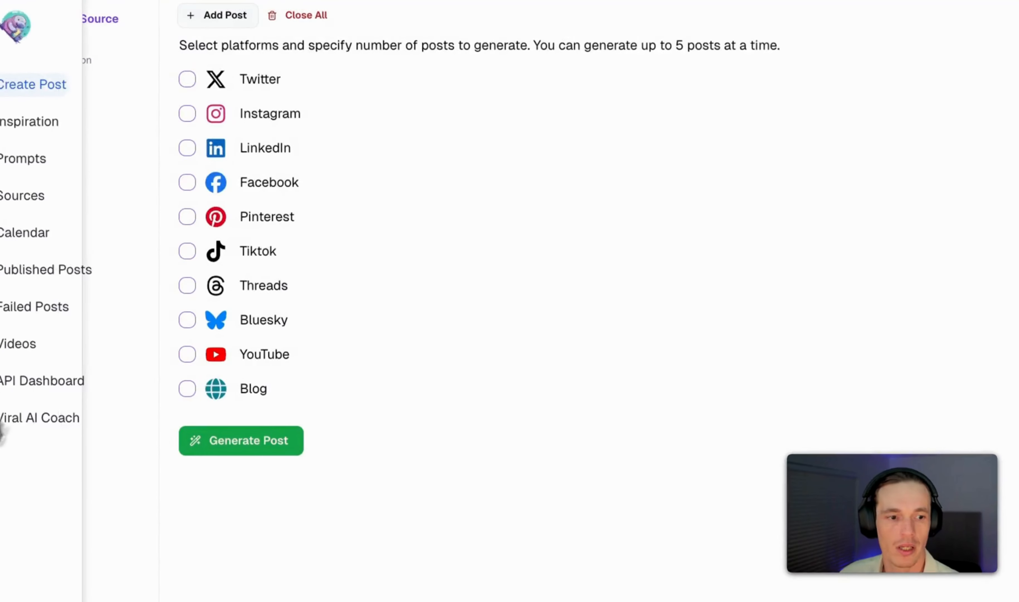
{"action": "left_click", "coordinate": [20, 581]}
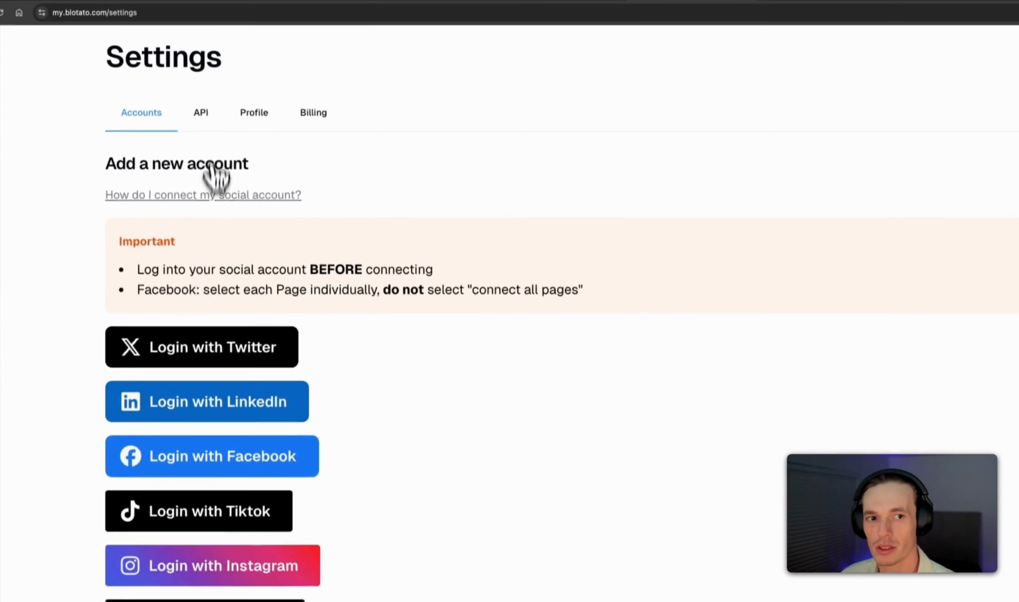
{"action": "left_click", "coordinate": [205, 118]}
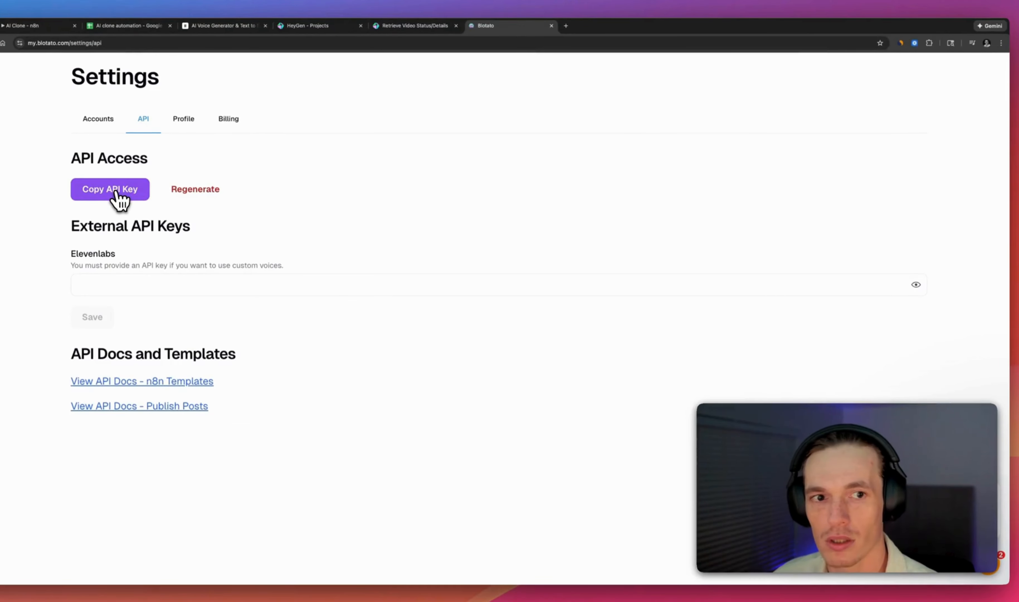
{"action": "left_click", "coordinate": [120, 197]}
Switch back to the n8n AI Clone workflow and close the Blotato account credential
{"action": "left_click", "coordinate": [415, 26]}
{"action": "left_click", "coordinate": [322, 26]}
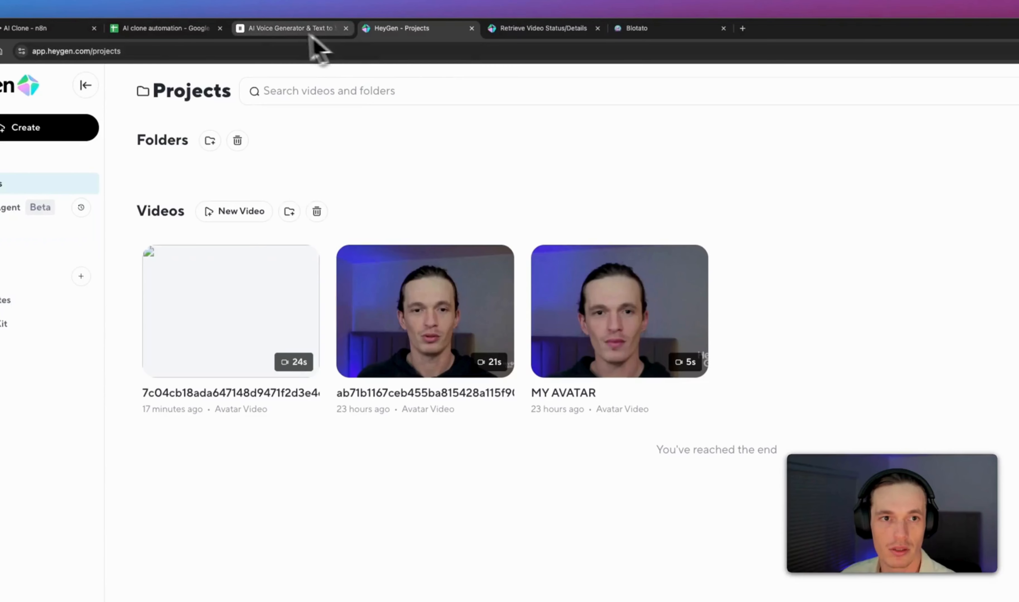
{"action": "left_click", "coordinate": [54, 28]}
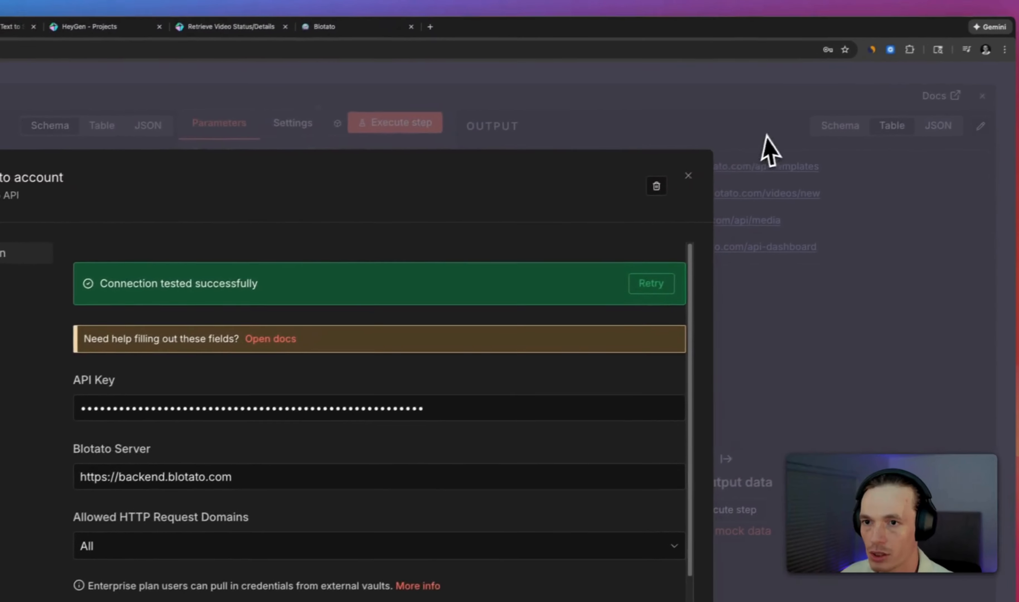
{"action": "left_click", "coordinate": [799, 130]}
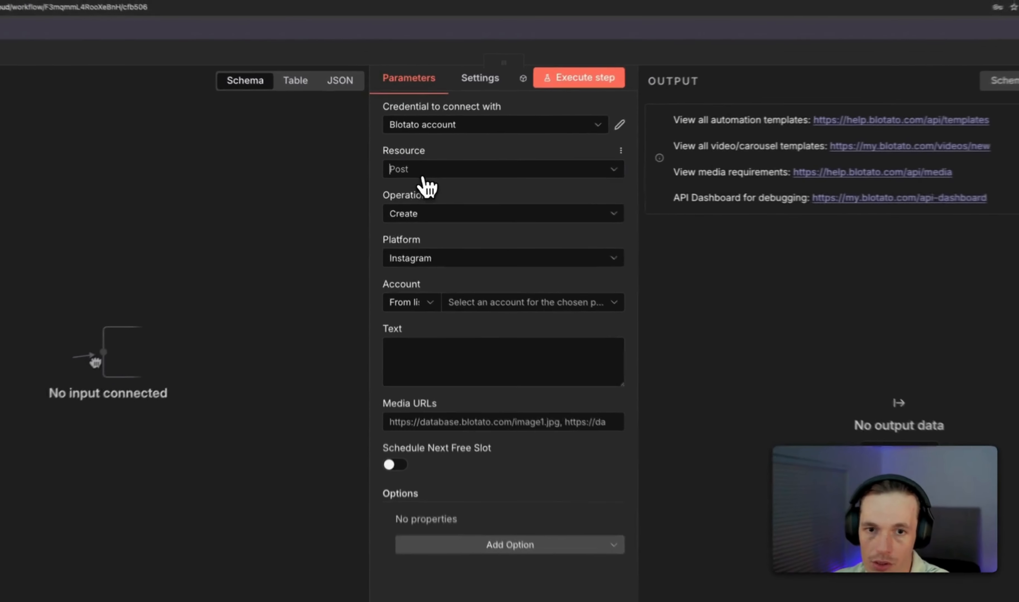
Keep the Post resource and Create operation in the Blotato node, and choose the chatandvoiceai account for Instagram
{"action": "left_click", "coordinate": [418, 172]}
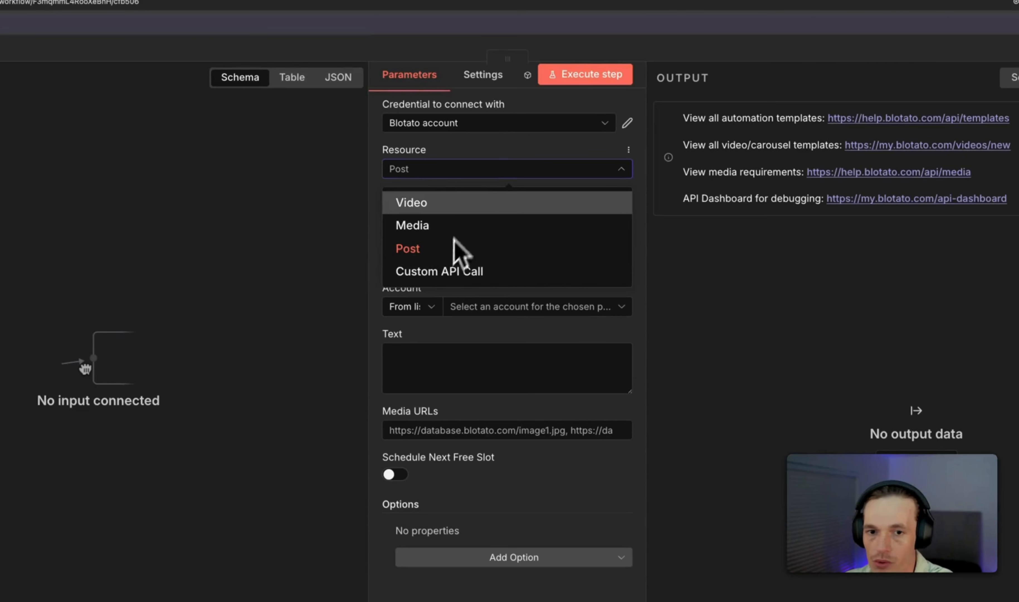
{"action": "left_click", "coordinate": [491, 167]}
{"action": "left_click", "coordinate": [463, 214]}
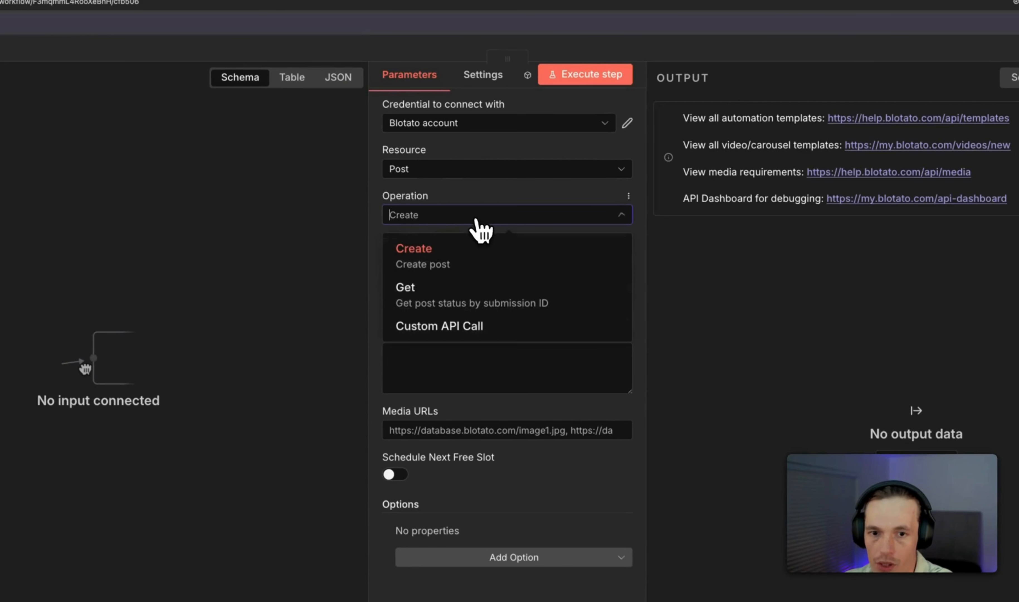
{"action": "left_click", "coordinate": [476, 222]}
{"action": "left_click", "coordinate": [479, 262]}
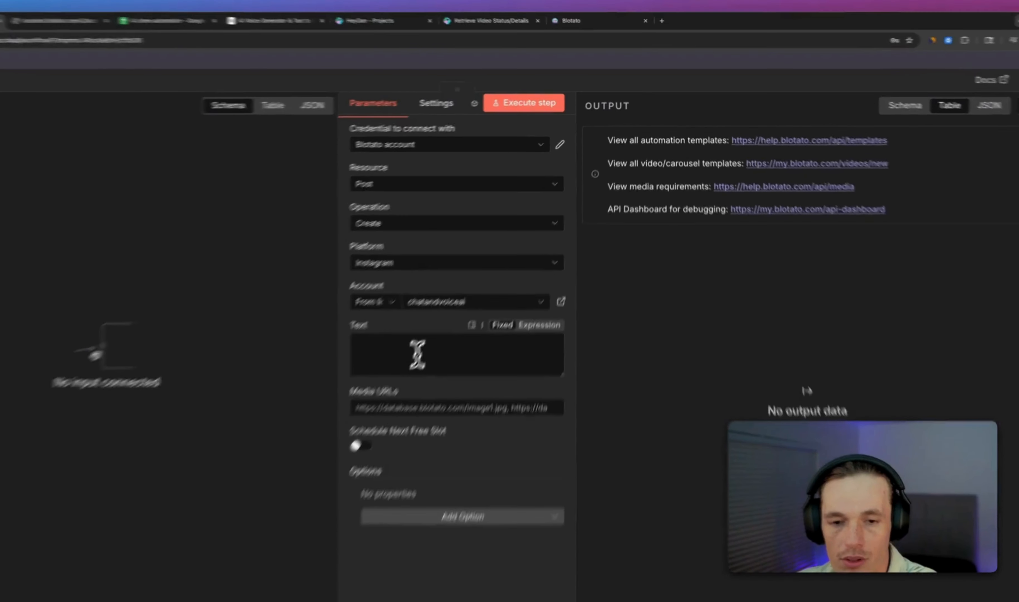
Set the Instagram post's text to "Hi World" and close the Create post node
{"action": "left_click", "coordinate": [445, 319]}
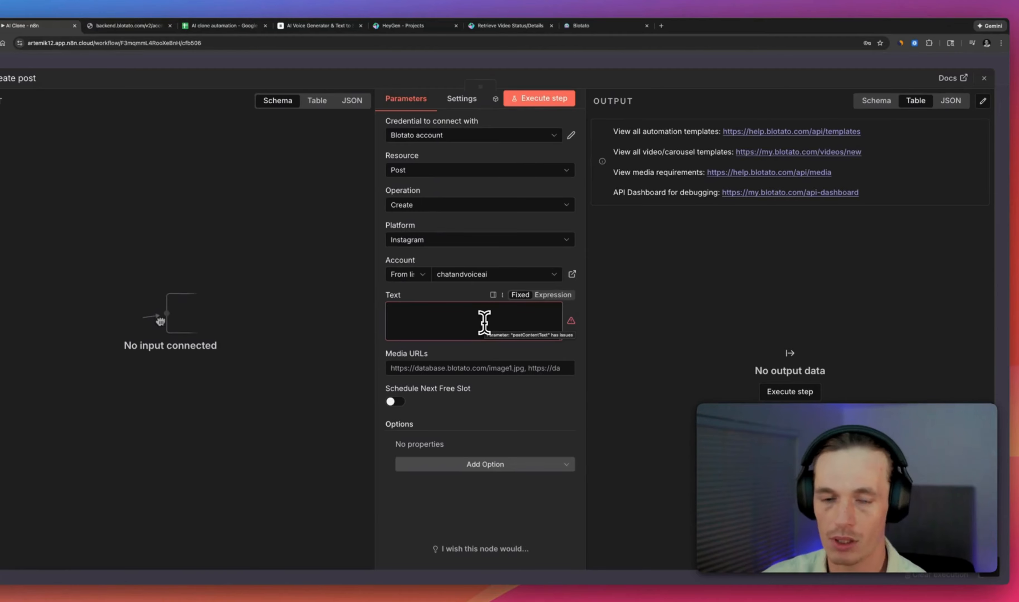
{"action": "left_click", "coordinate": [484, 322]}
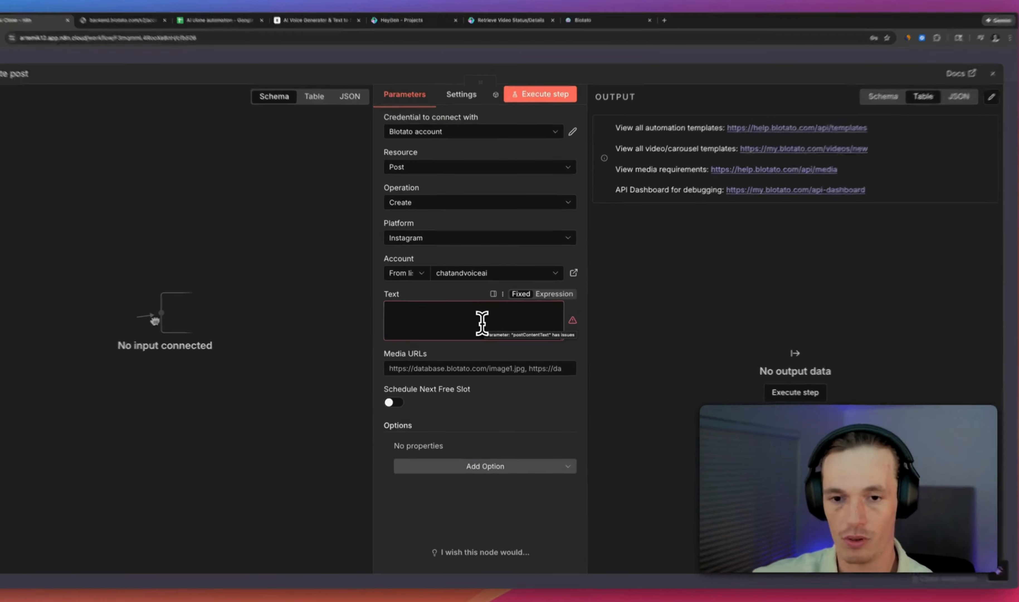
{"action": "type", "text": "Hi "}
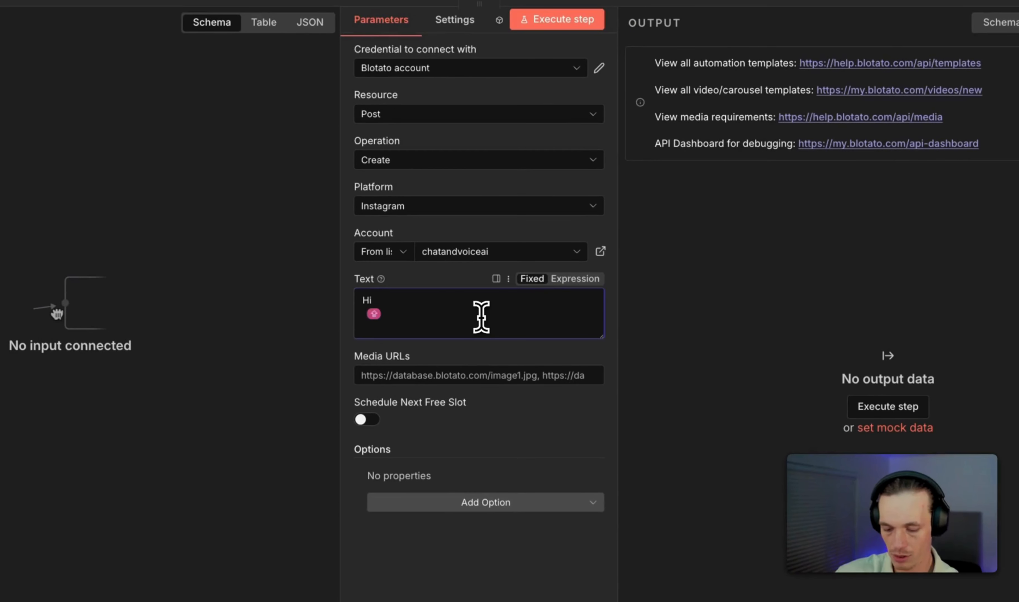
{"action": "type", "text": "World"}
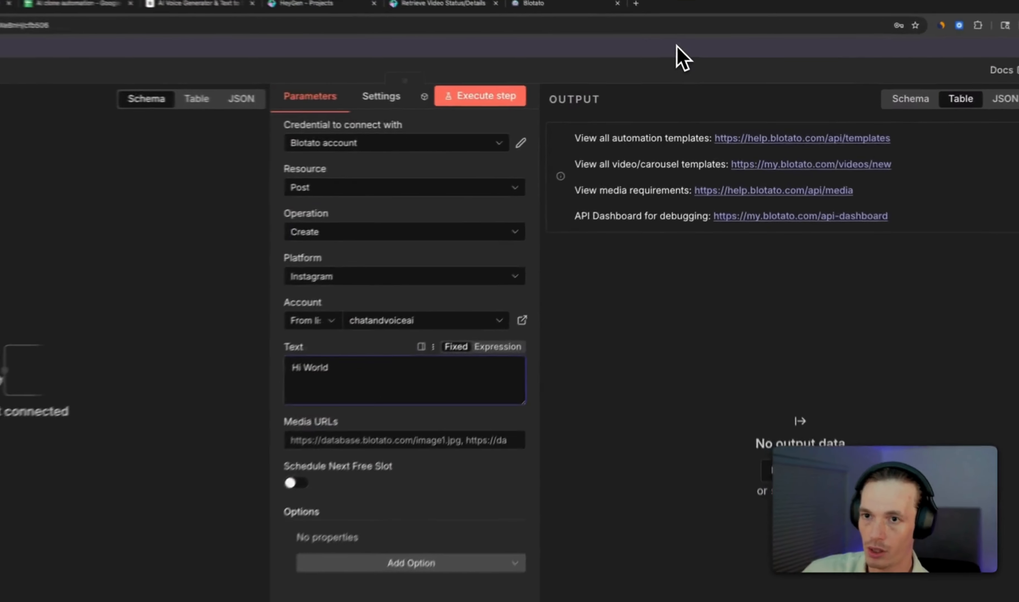
{"action": "left_click", "coordinate": [676, 44]}
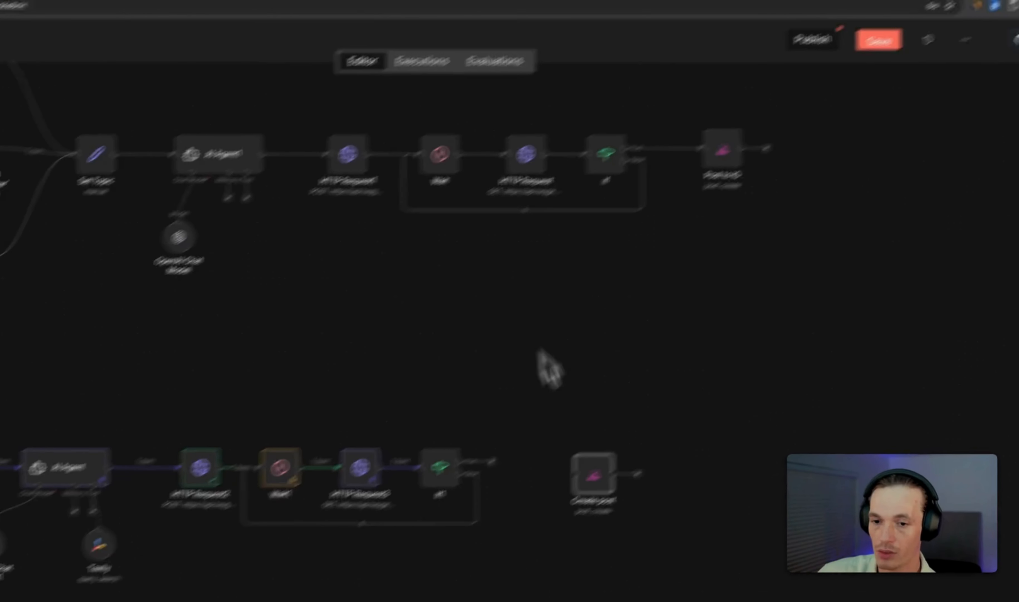
Connect If1's true output to the Create post node and map HTTP Request3's video_url into its Media URLs
{"action": "left_click_drag", "start_coordinate": [588, 405], "coordinate": [667, 416]}
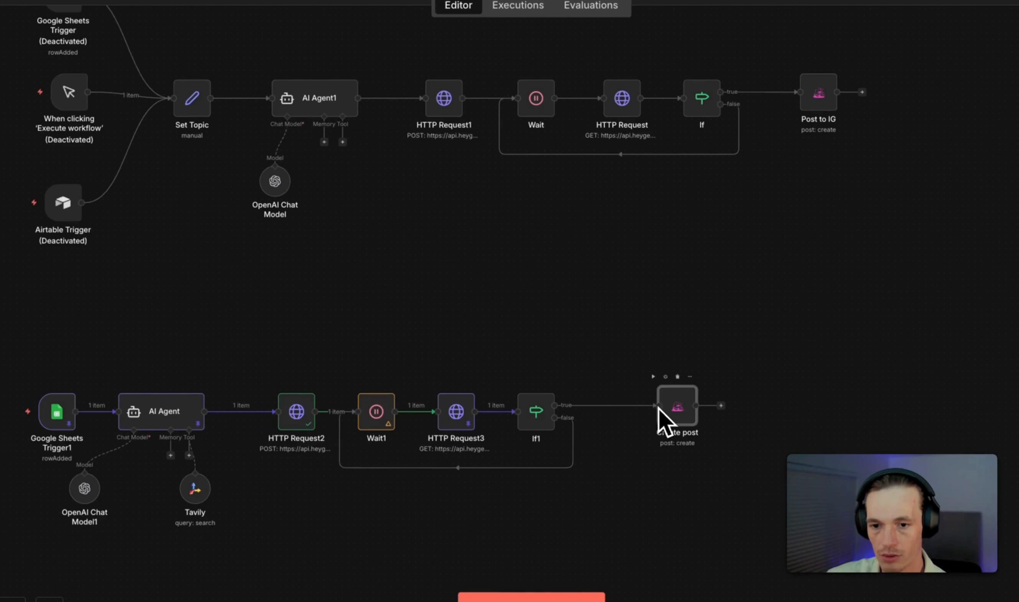
{"action": "double_click", "coordinate": [676, 411]}
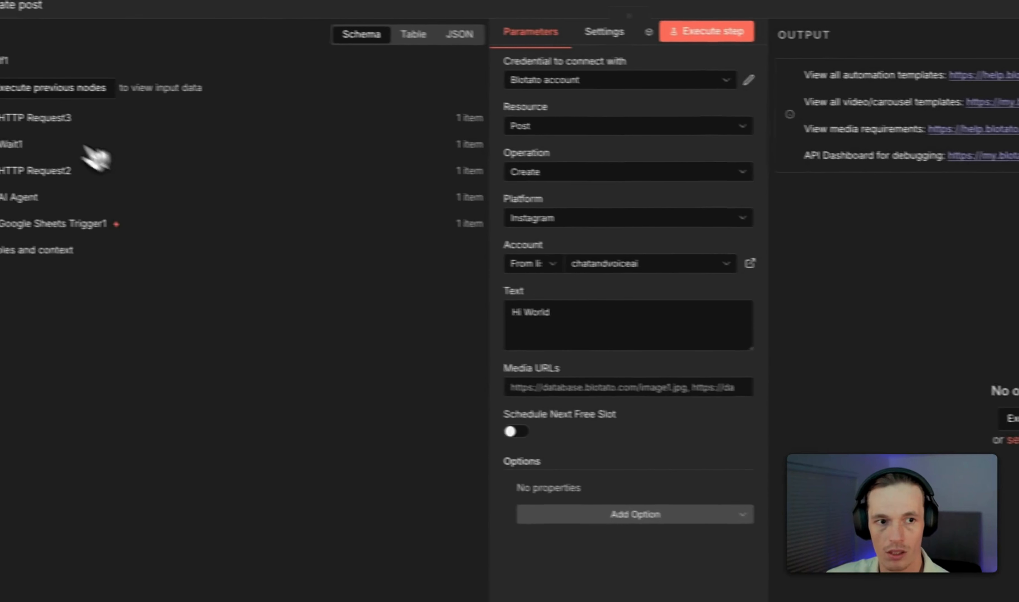
{"action": "left_click", "coordinate": [2, 128]}
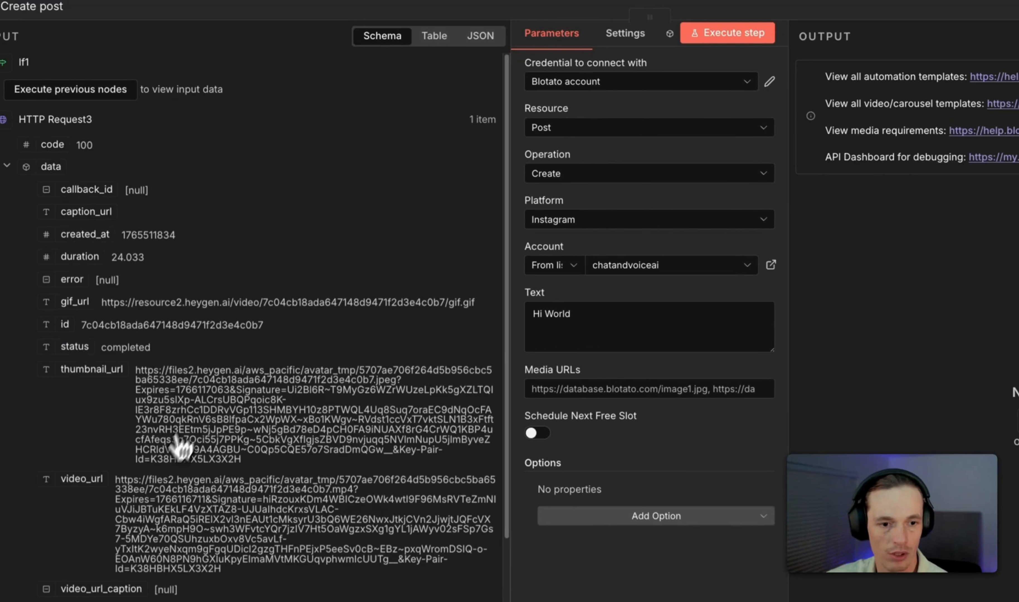
{"action": "left_click_drag", "start_coordinate": [92, 498], "coordinate": [572, 379]}
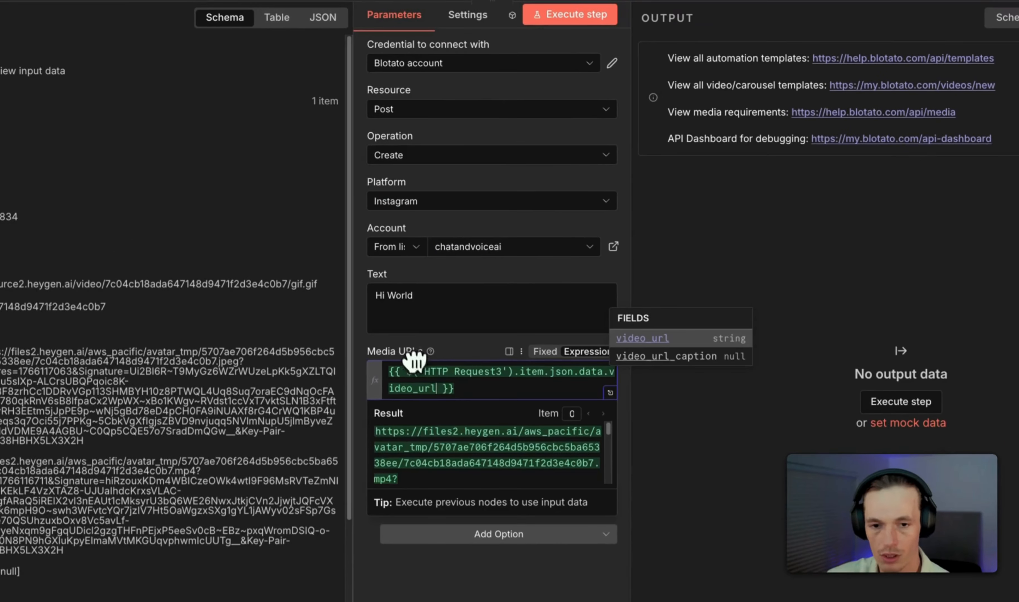
{"action": "left_click", "coordinate": [465, 348]}
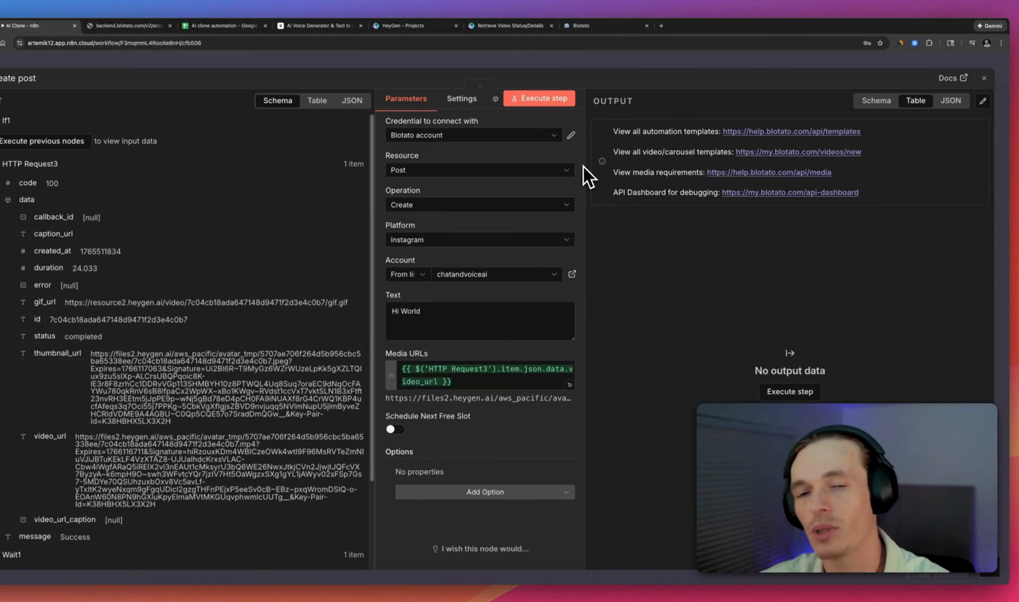
Switch to Blotato and examine the social platforms offered for connection in the account settings
{"action": "left_click", "coordinate": [575, 26]}
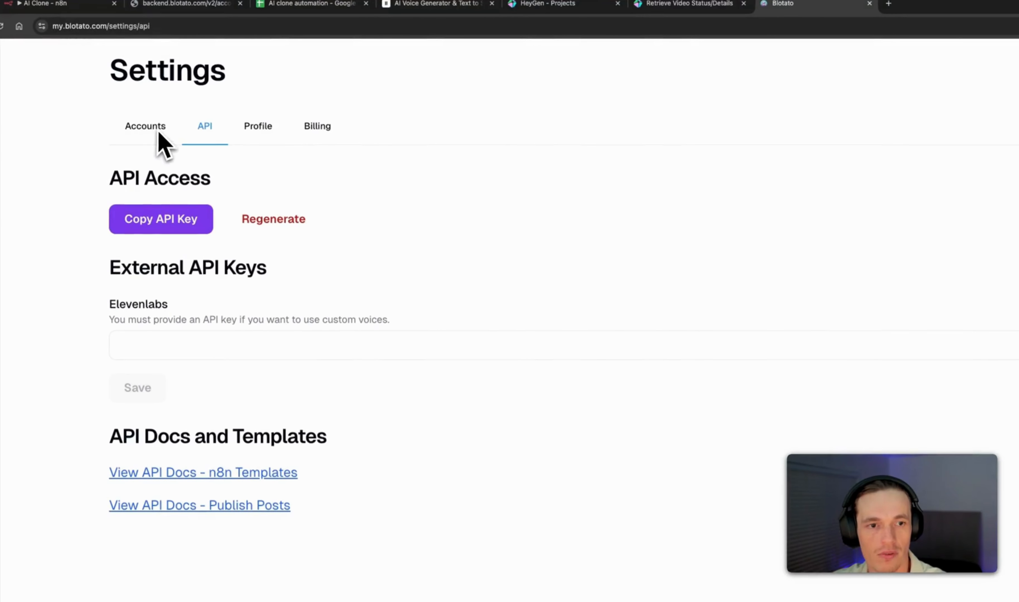
{"action": "left_click", "coordinate": [155, 127]}
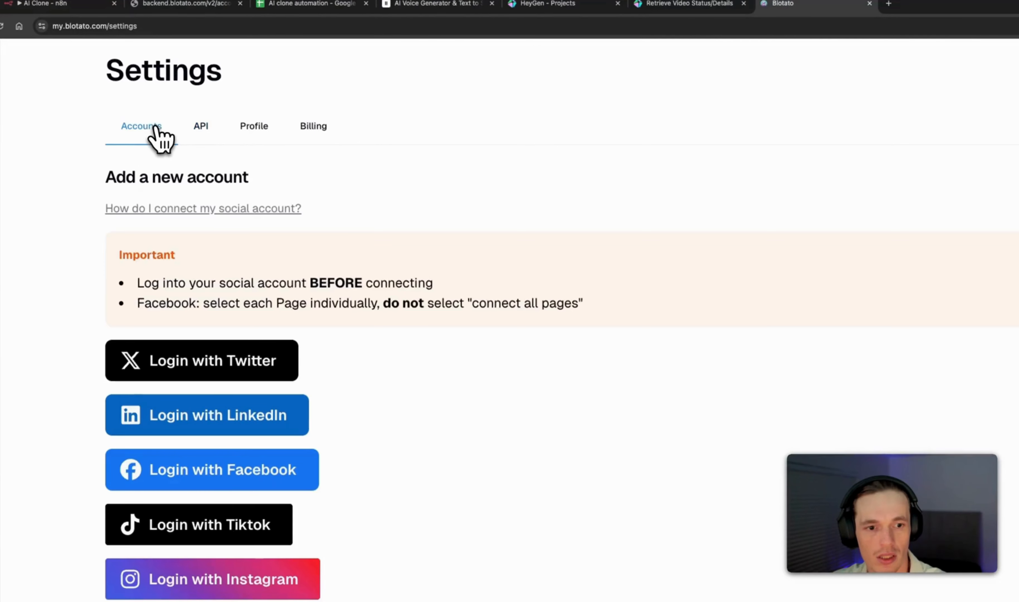
{"action": "scroll", "coordinate": [478, 352], "scroll_direction": "down", "scroll_amount": 4}
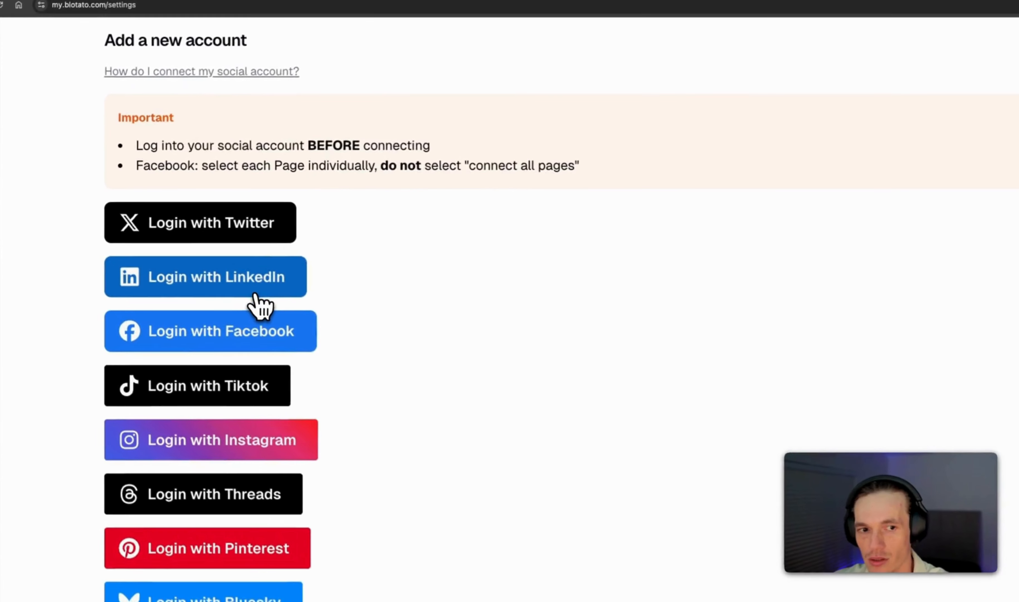
{"action": "scroll", "coordinate": [209, 578], "scroll_direction": "down", "scroll_amount": 2}
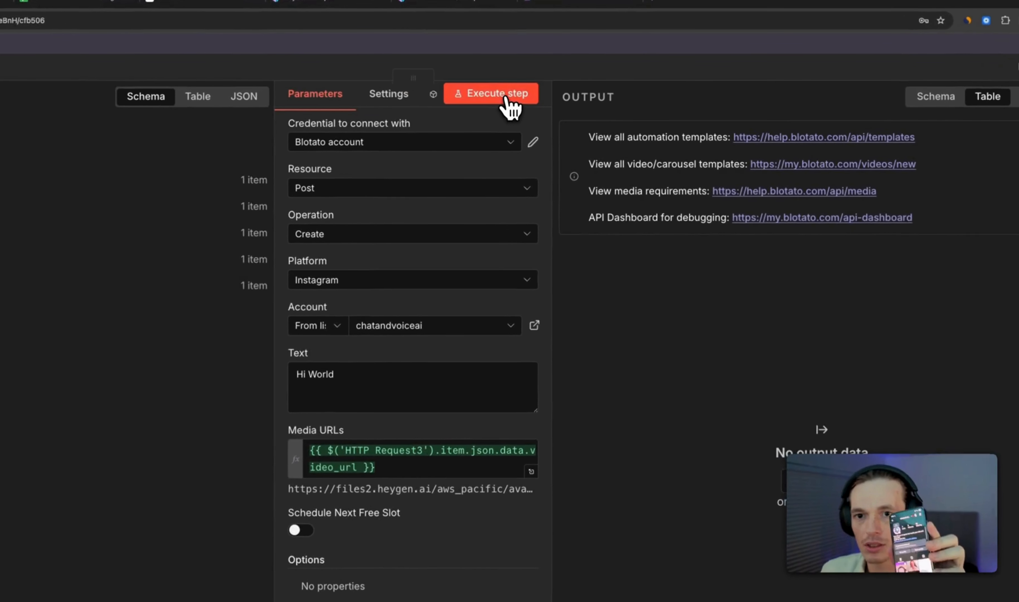
Execute the Create post step to publish the video to Instagram and return to the workflow canvas
{"action": "left_click", "coordinate": [550, 101]}
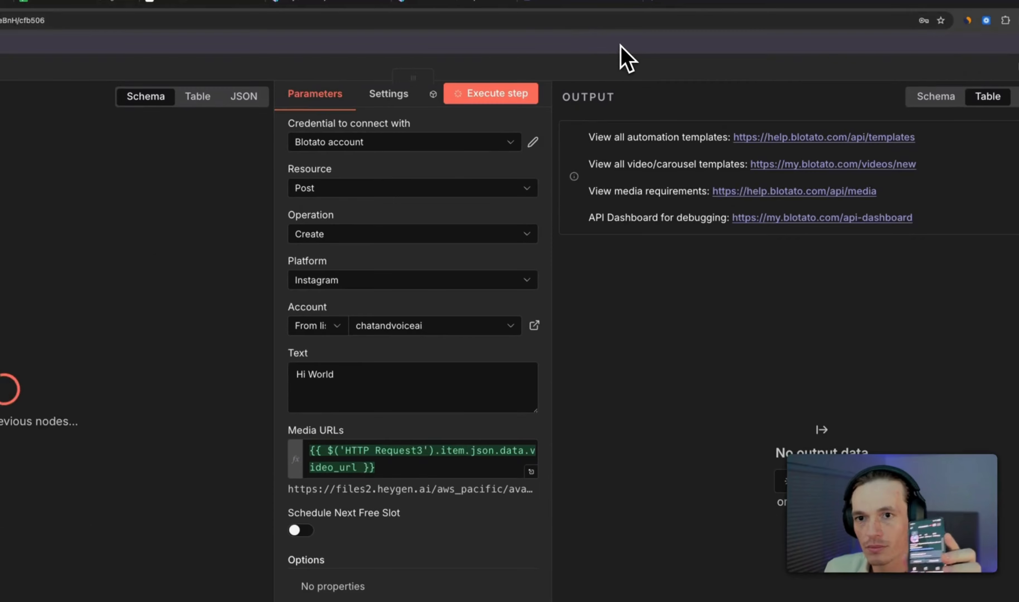
{"action": "left_click", "coordinate": [618, 58]}
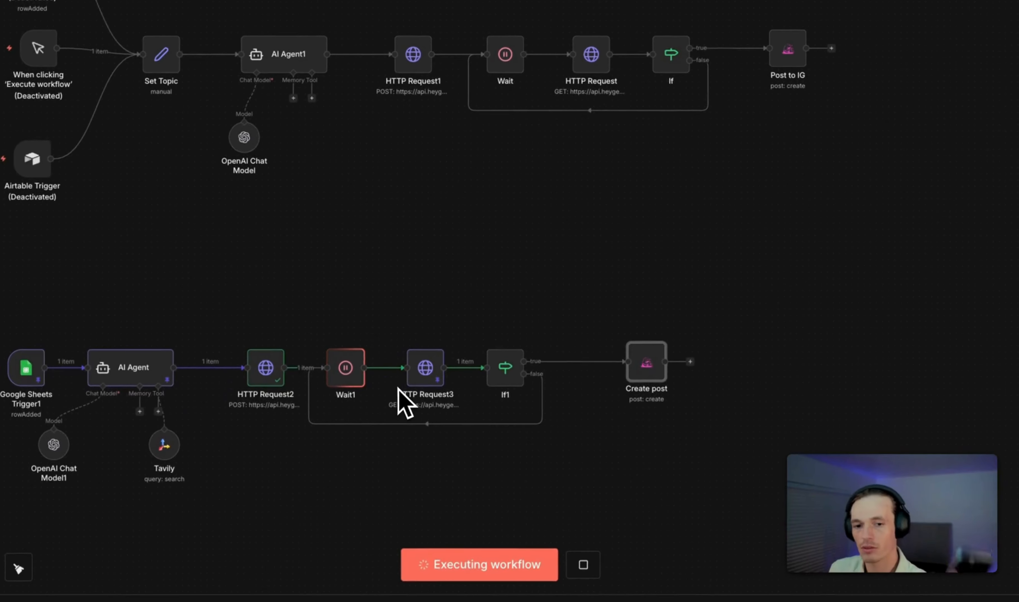